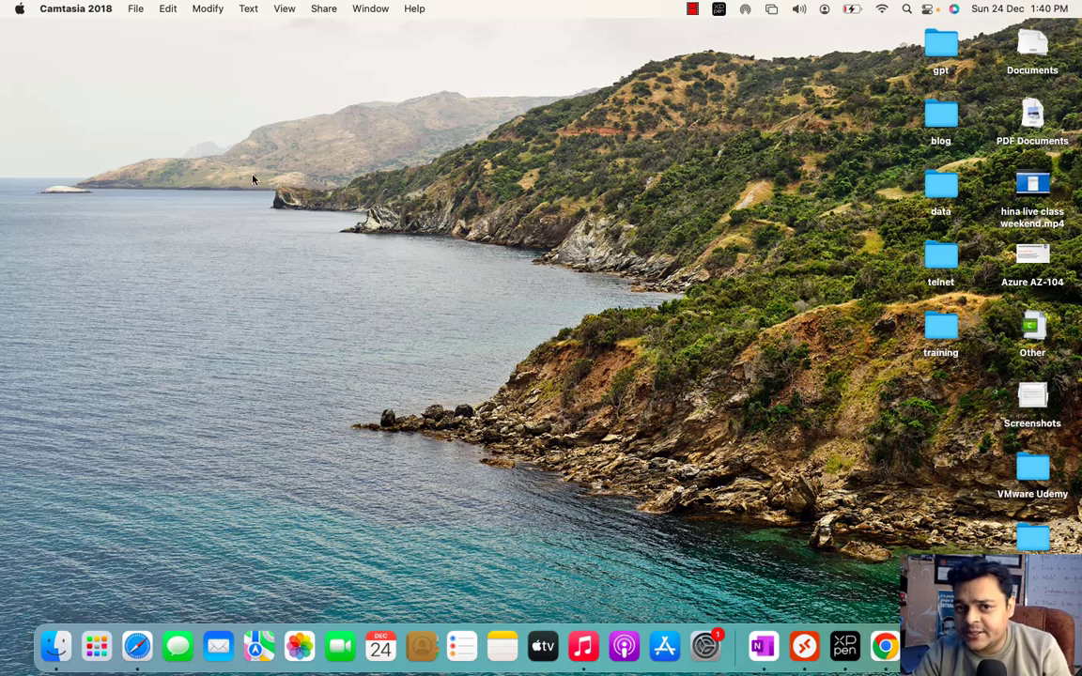
Switch to Microsoft Remote Desktop and connect to the PC 192.168.1.7, continuing past the certificate warning
{"action": "left_click", "coordinate": [805, 647]}
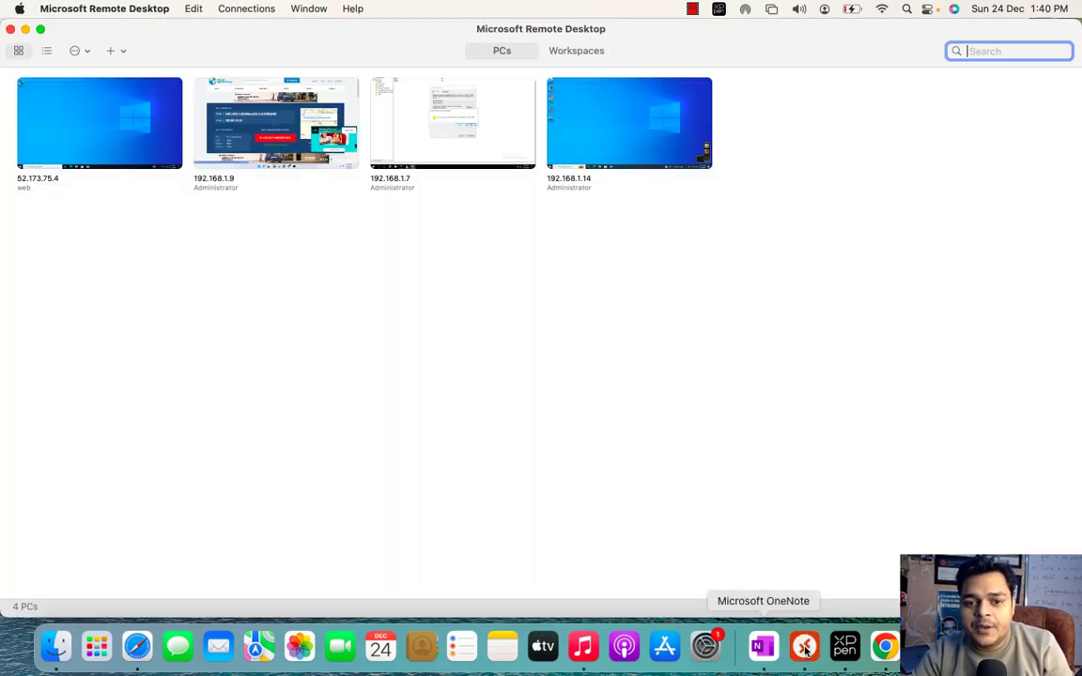
{"action": "double_click", "coordinate": [441, 152]}
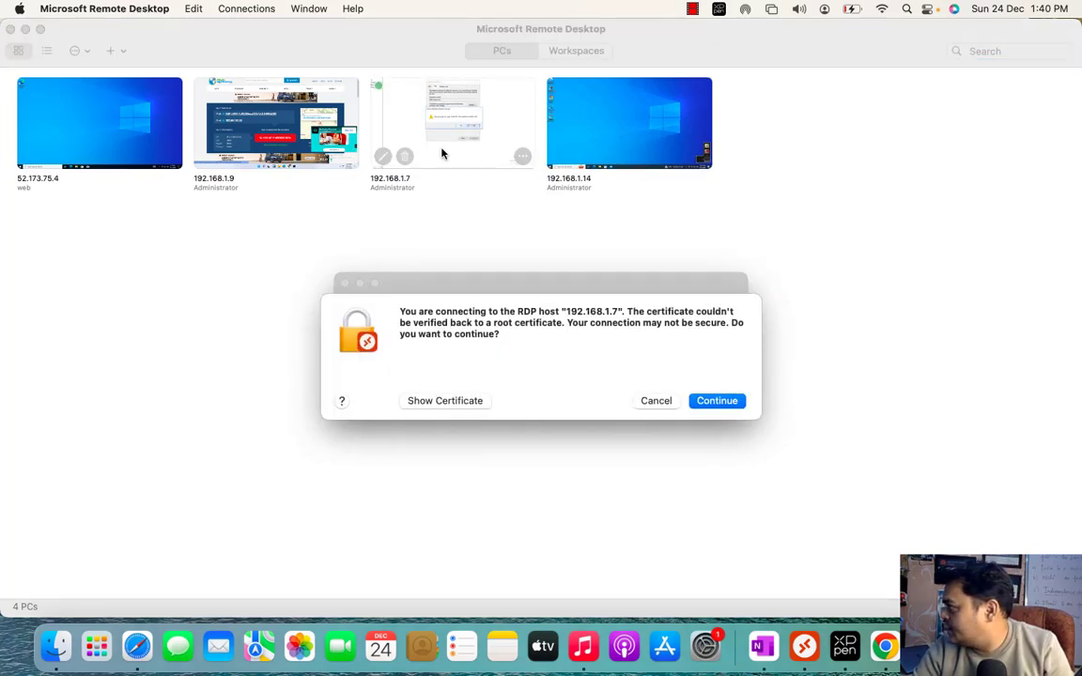
{"action": "left_click", "coordinate": [717, 401]}
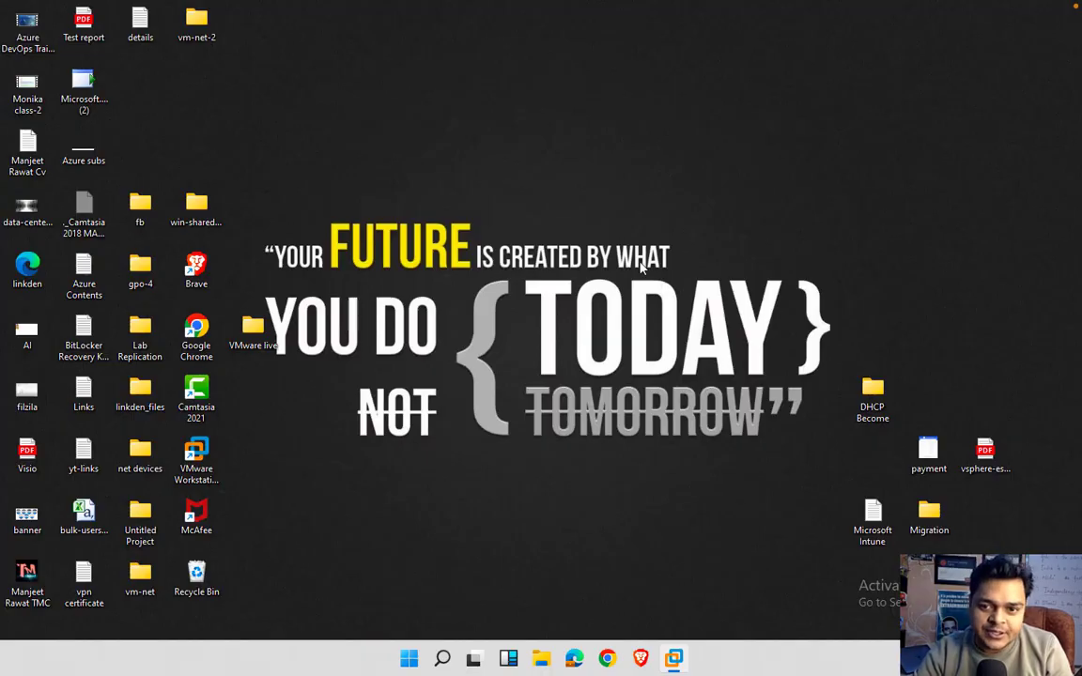
Sort the remote desktop's icons by size
{"action": "right_click", "coordinate": [499, 99]}
{"action": "mouse_move", "coordinate": [551, 118]}
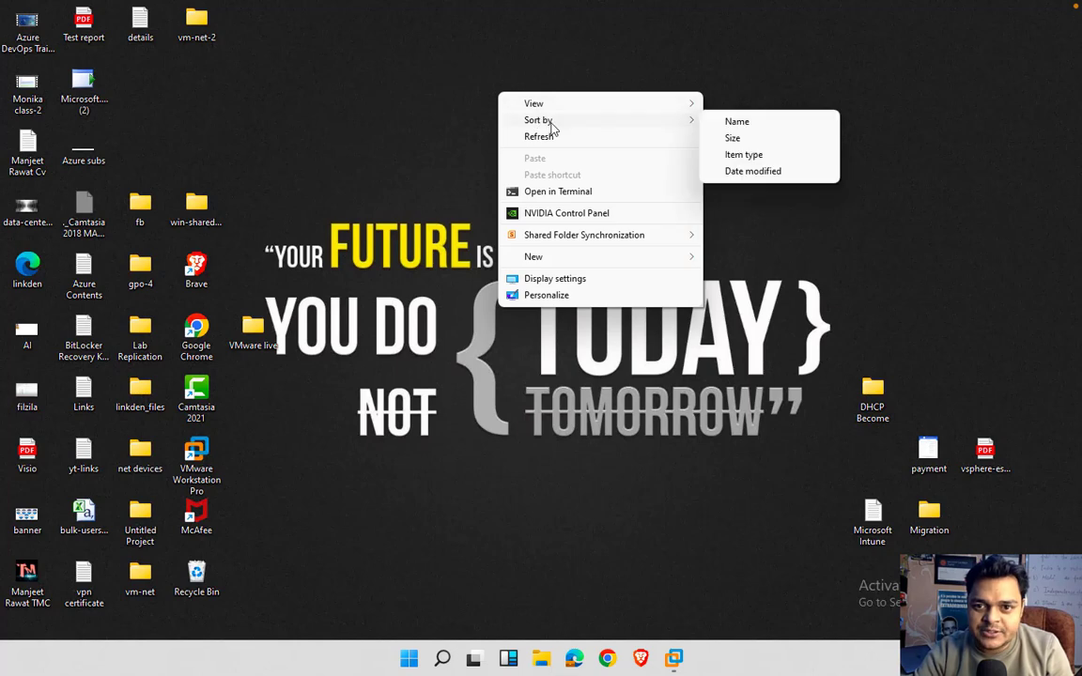
{"action": "left_click", "coordinate": [740, 140]}
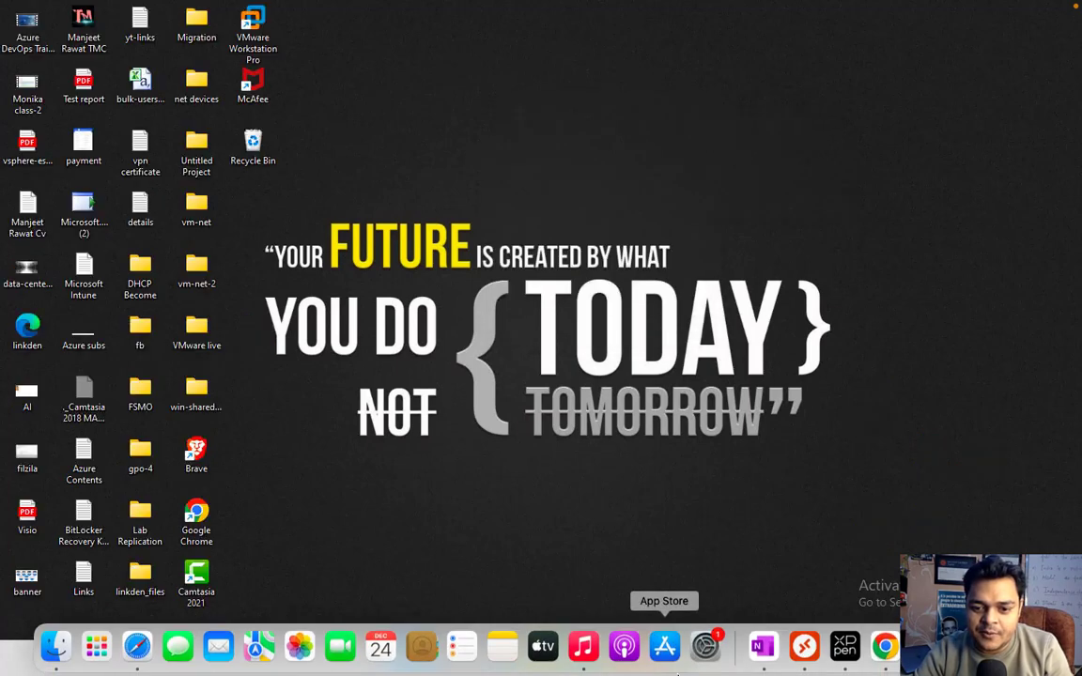
Switch to VMware Workstation, show the Domain- virtual machine full screen, and sign in with the administrator account's password
{"action": "mouse_move", "coordinate": [673, 657]}
{"action": "left_click", "coordinate": [623, 555]}
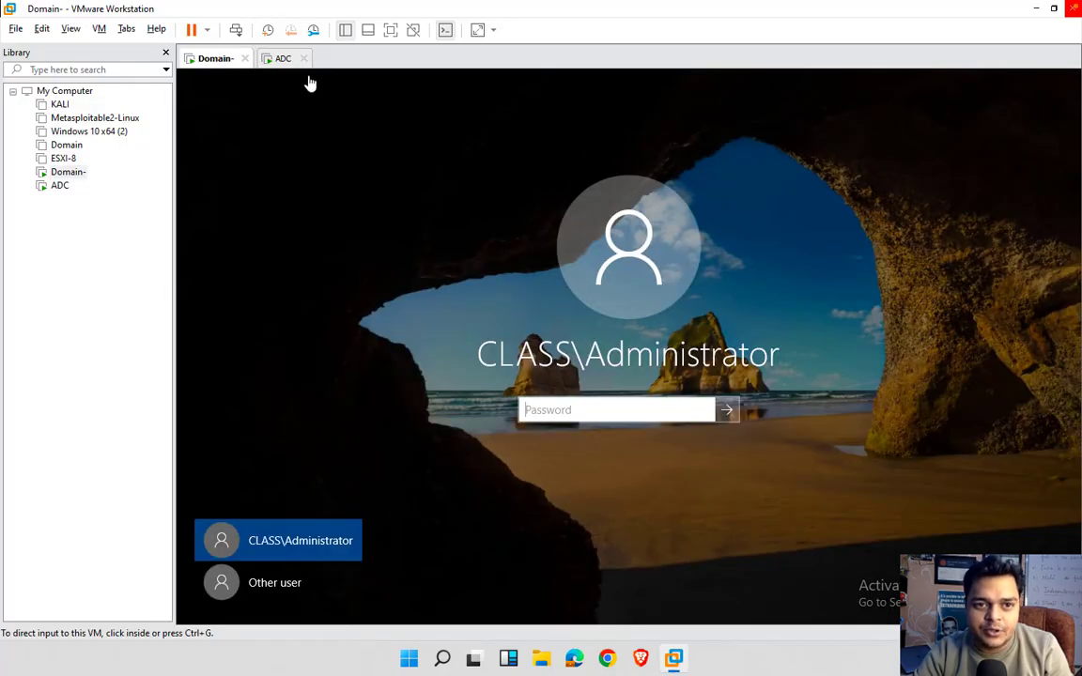
{"action": "left_click", "coordinate": [390, 30]}
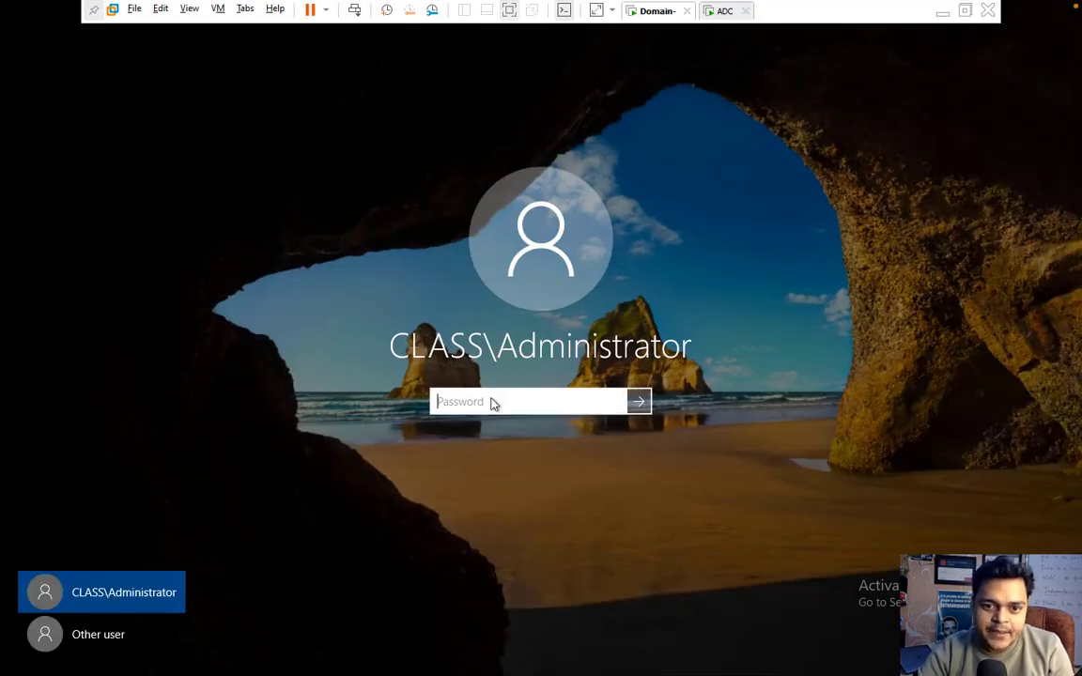
{"action": "type", "text": "P•••••••"}
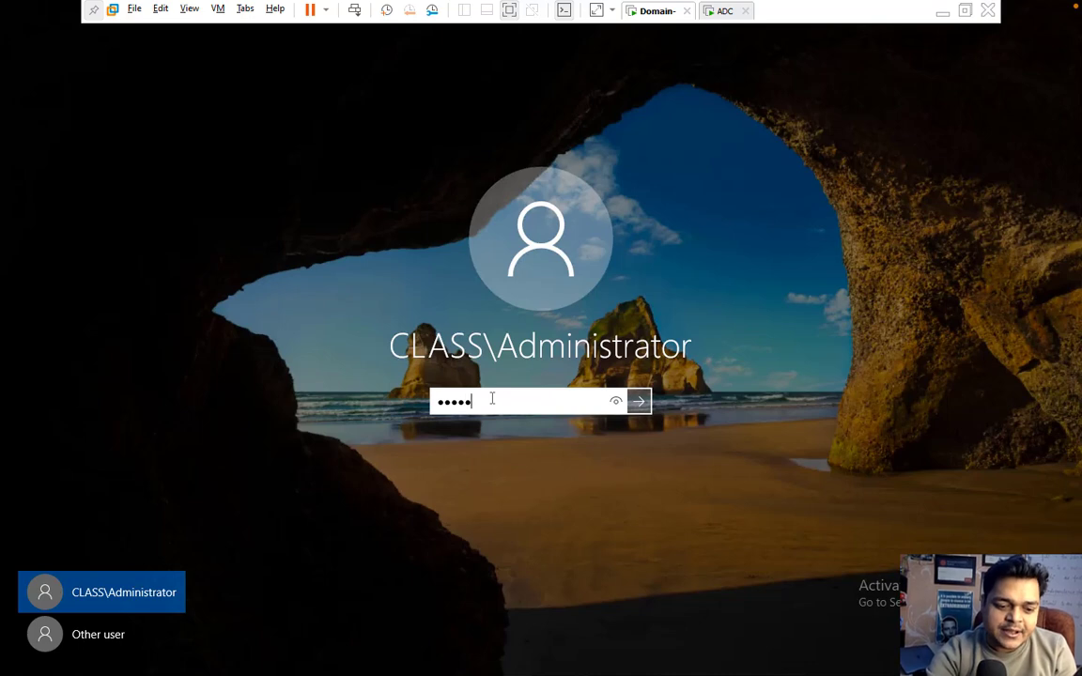
{"action": "key", "text": "Return"}
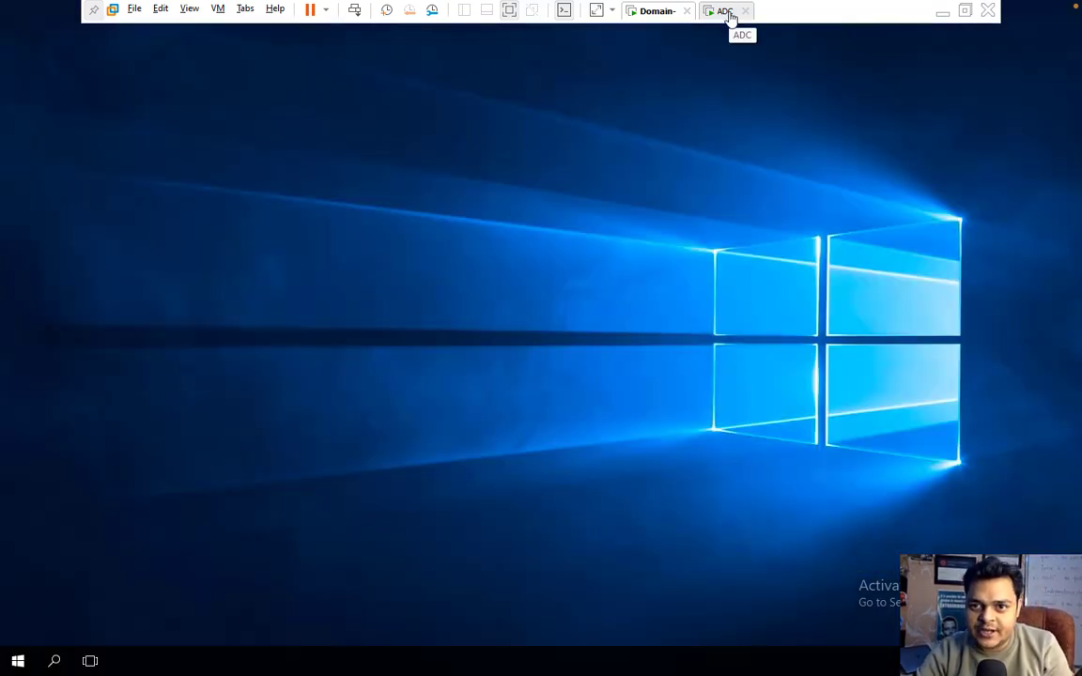
Switch to the ADC virtual machine, unlock it, and sign in with the administrator account's password
{"action": "left_click", "coordinate": [729, 13]}
{"action": "left_click", "coordinate": [355, 12]}
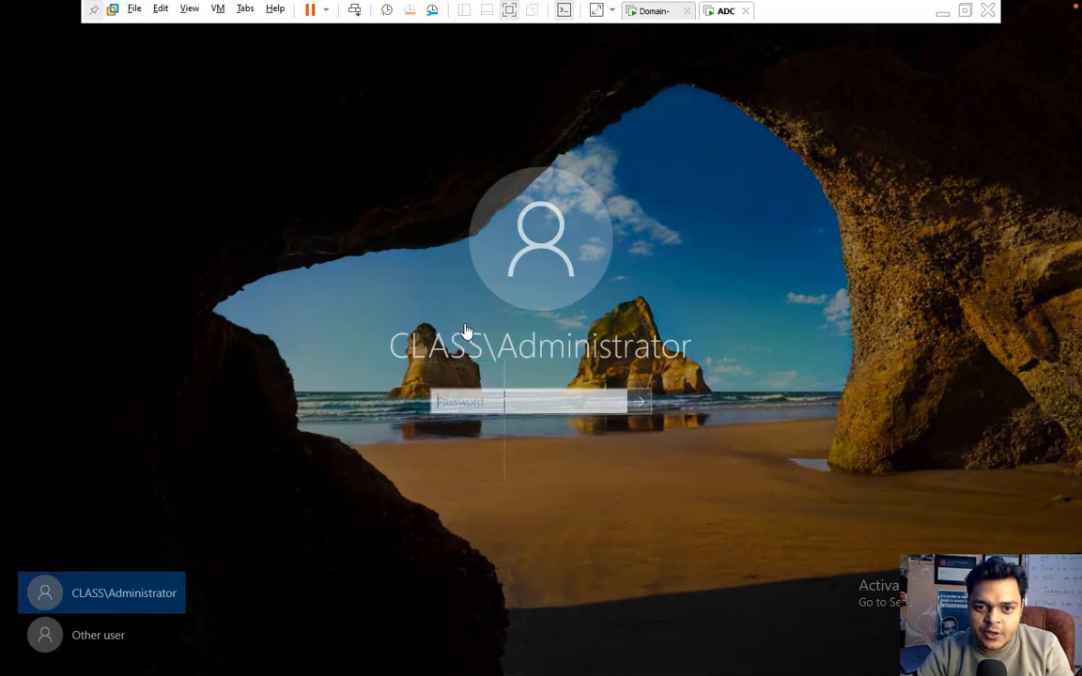
{"action": "left_click", "coordinate": [466, 400]}
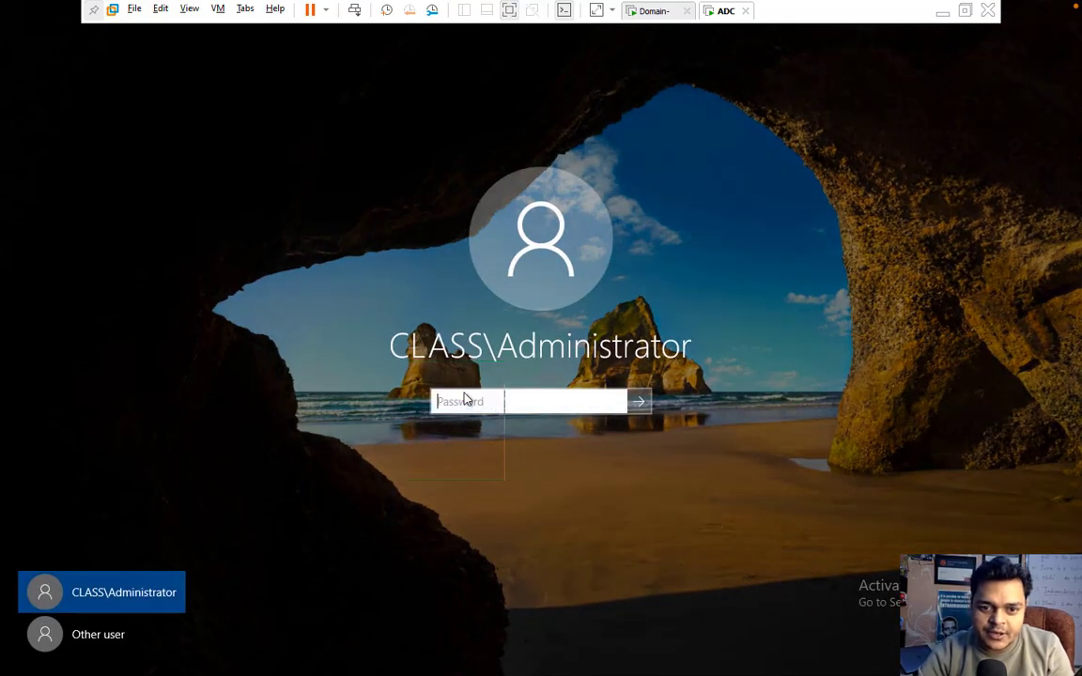
{"action": "type", "text": "••••"}
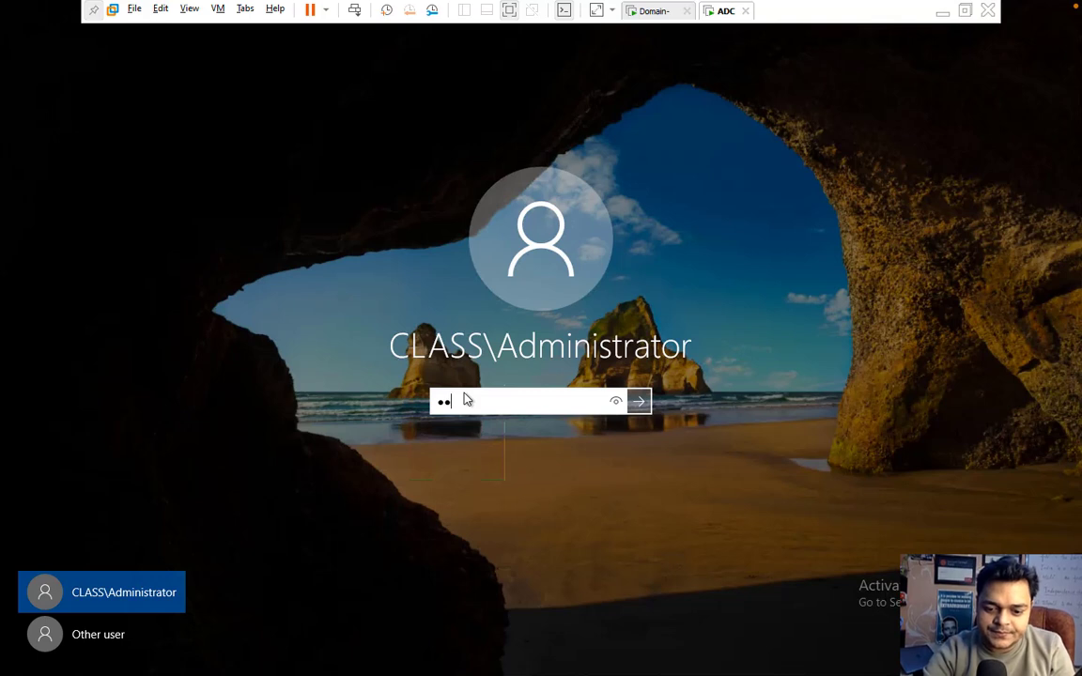
{"action": "type", "text": "••••"}
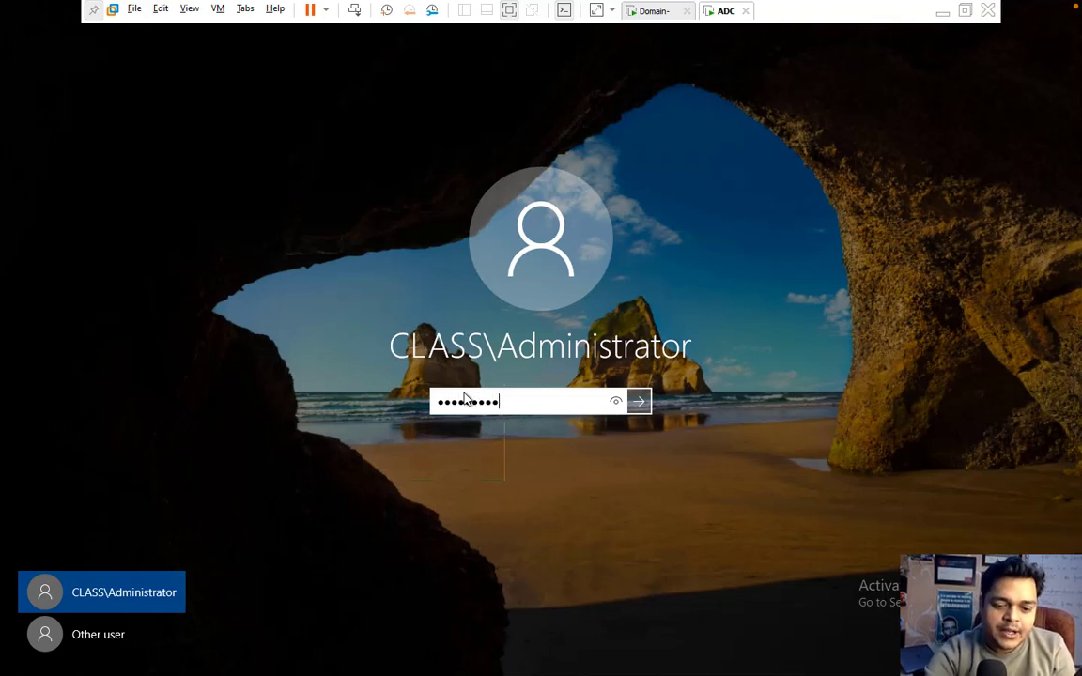
{"action": "key", "text": "Return"}
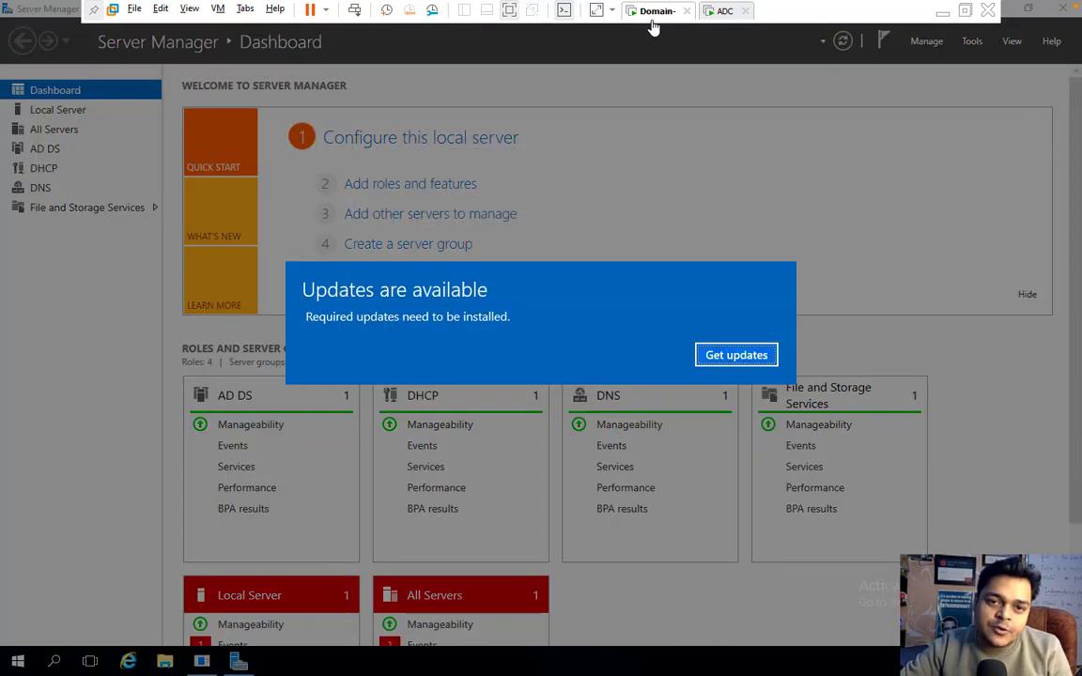
Clear the updates prompt on the Domain- server, close the Windows Update settings, and view the list of server administration tools
{"action": "left_click", "coordinate": [737, 355]}
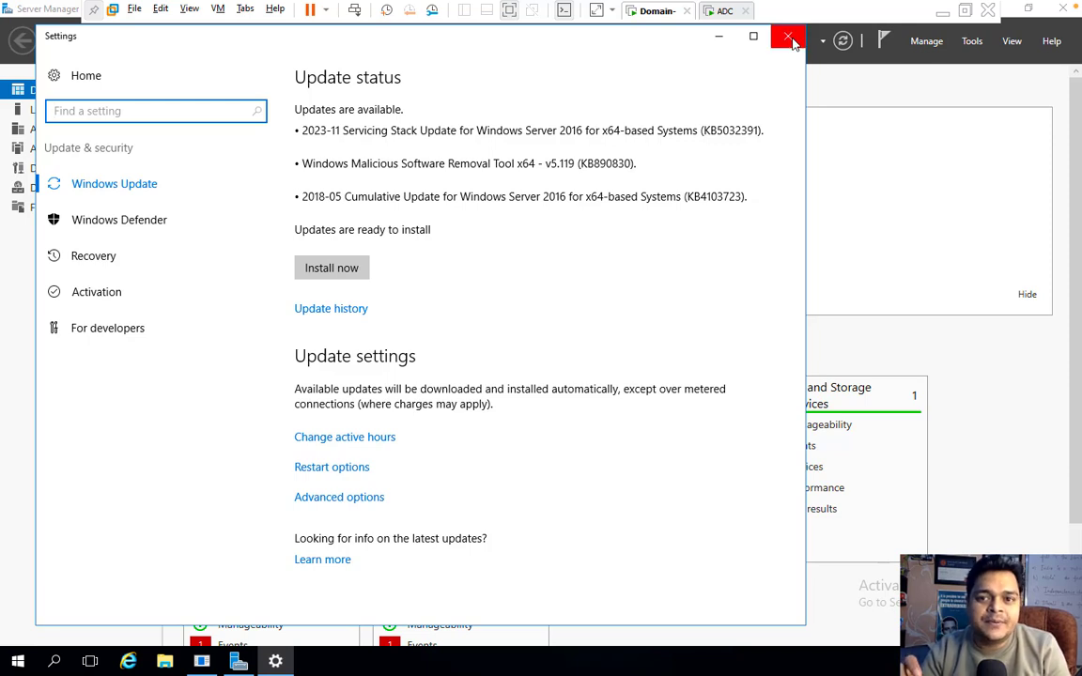
{"action": "left_click", "coordinate": [789, 38]}
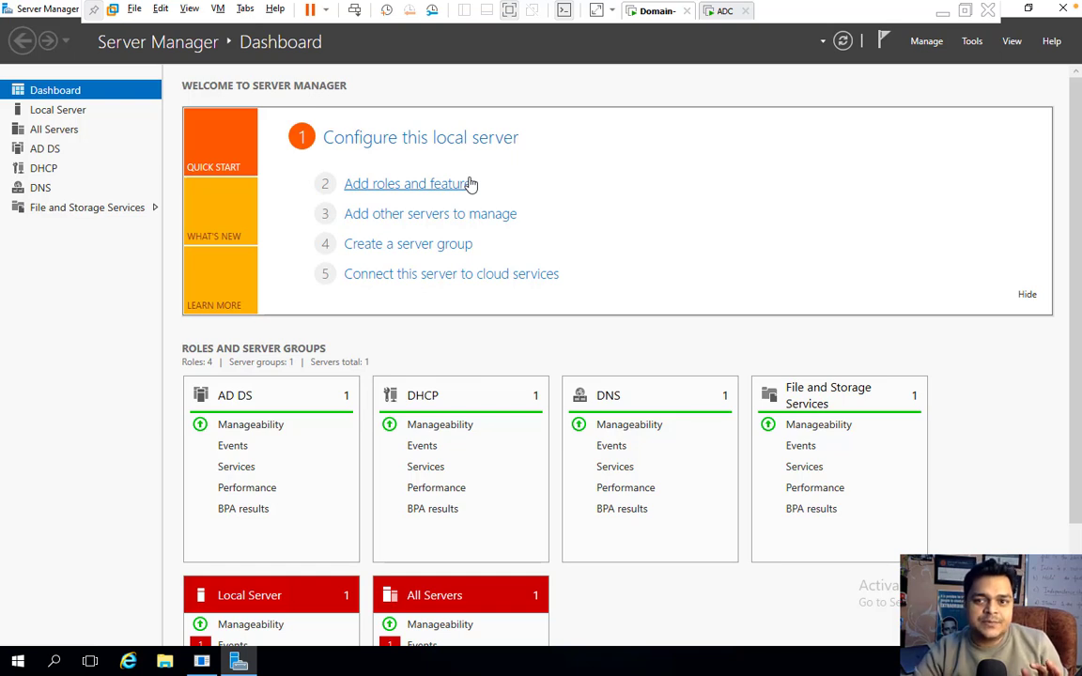
{"action": "left_click", "coordinate": [974, 43]}
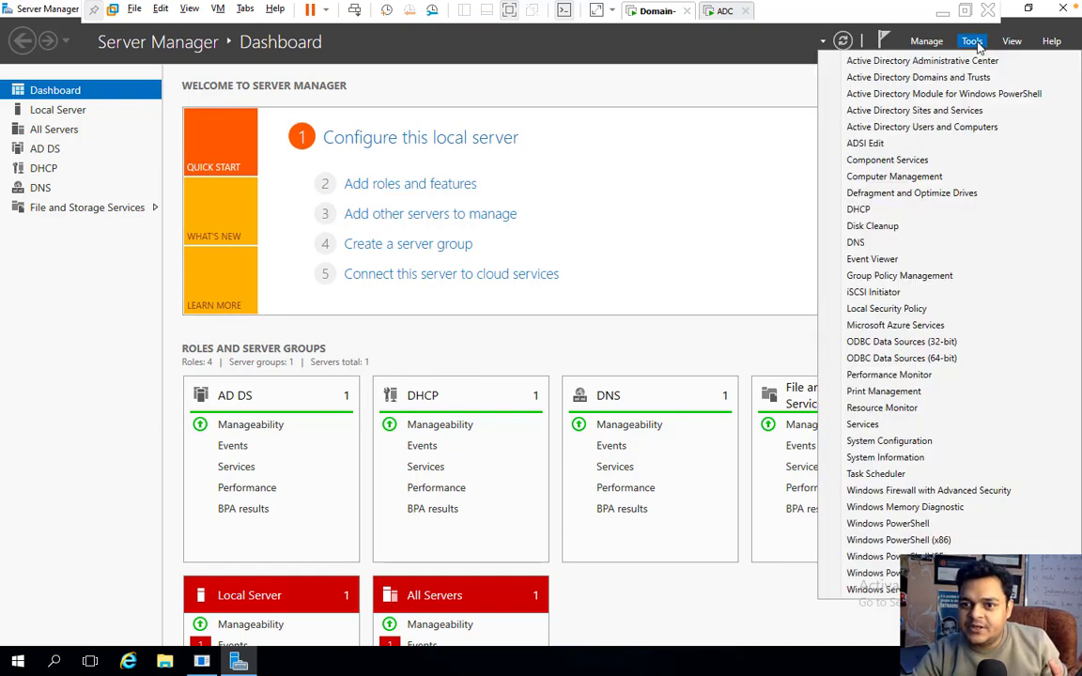
{"action": "left_click", "coordinate": [745, 155]}
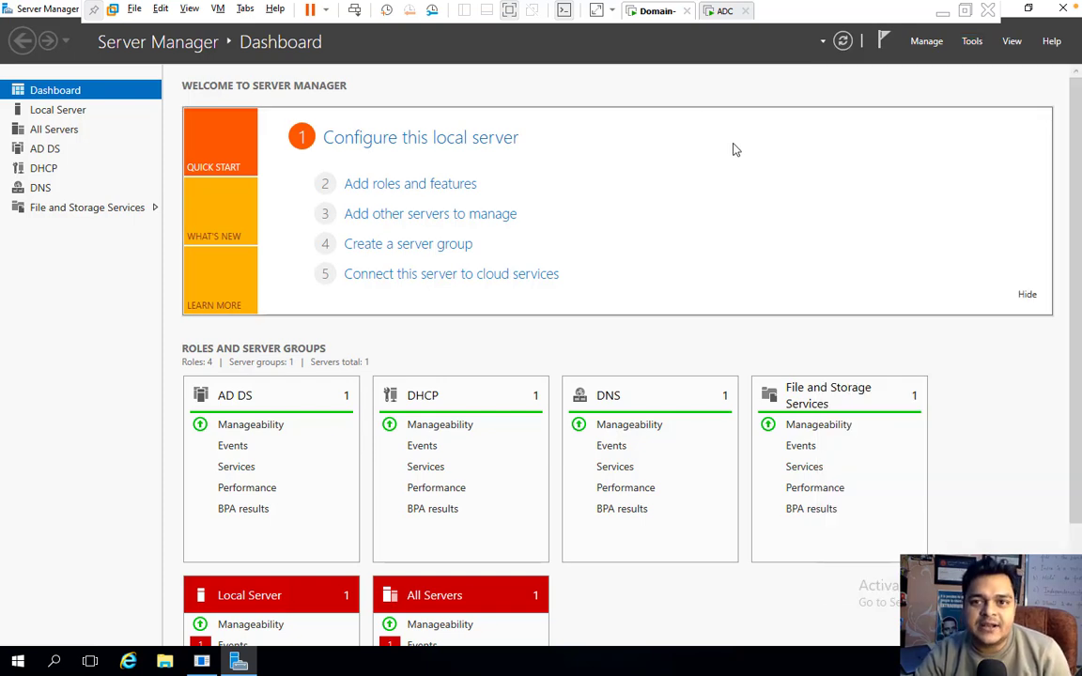
On the ADC virtual machine, start adding roles to ADC-2.class.com and select DHCP Server with its required features
{"action": "left_click", "coordinate": [726, 11]}
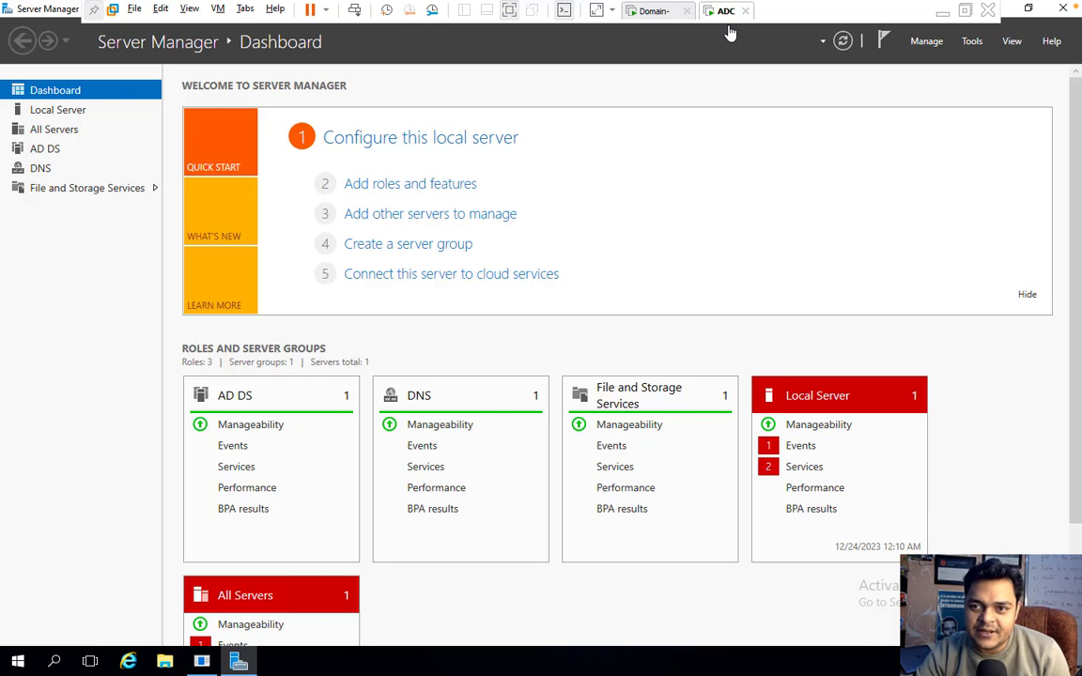
{"action": "left_click", "coordinate": [429, 184]}
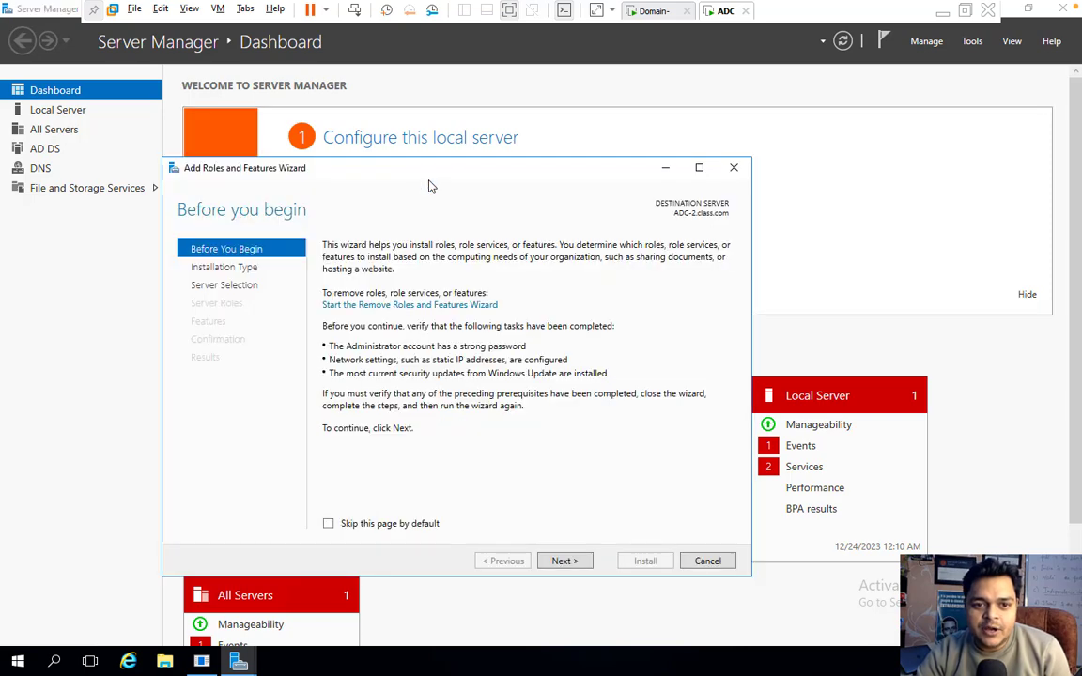
{"action": "left_click", "coordinate": [567, 561]}
{"action": "left_click", "coordinate": [566, 561]}
{"action": "left_click", "coordinate": [566, 561]}
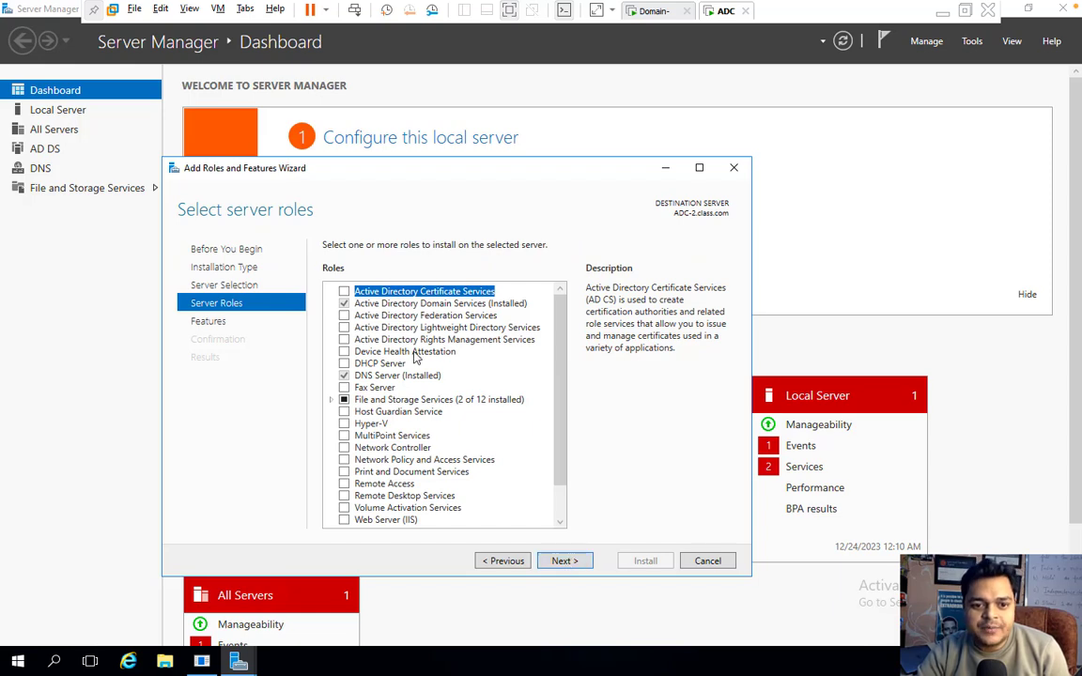
{"action": "left_click", "coordinate": [344, 363]}
{"action": "left_click", "coordinate": [503, 493]}
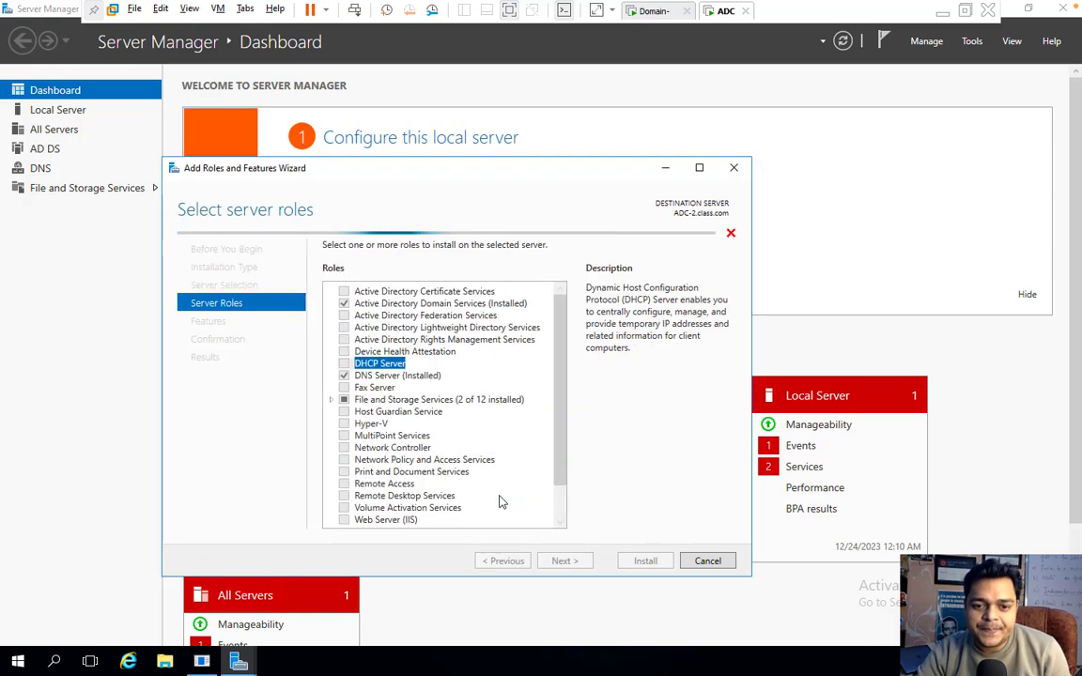
Leave the default features selected and install the DHCP Server role with its administration tools
{"action": "left_click", "coordinate": [560, 561]}
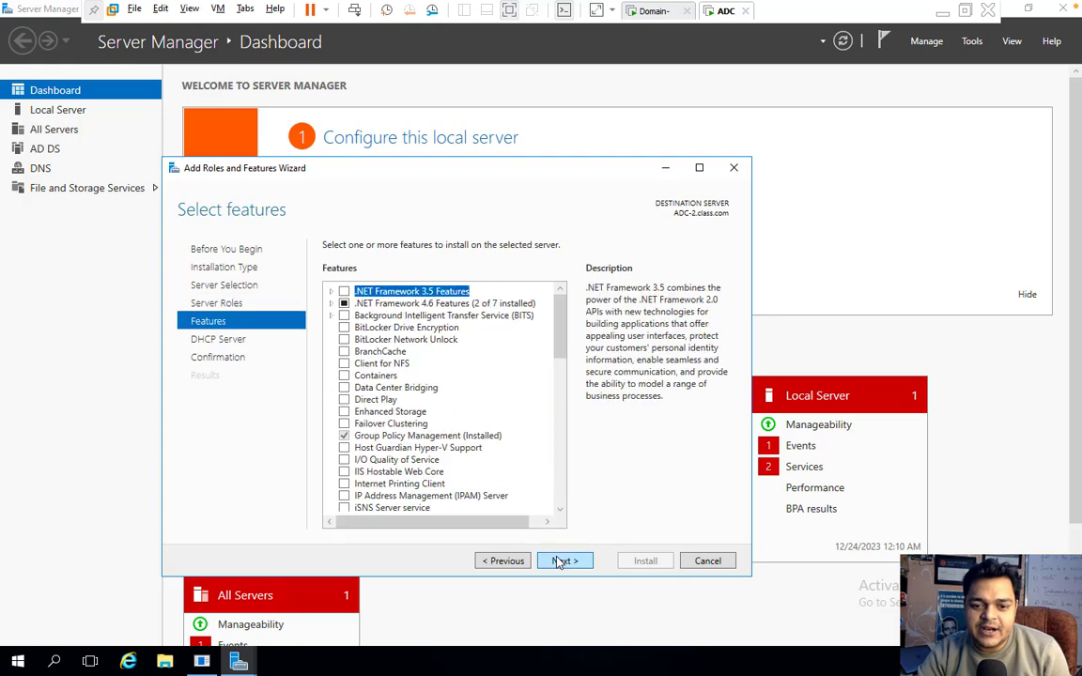
{"action": "left_click", "coordinate": [560, 561]}
{"action": "left_click", "coordinate": [560, 561]}
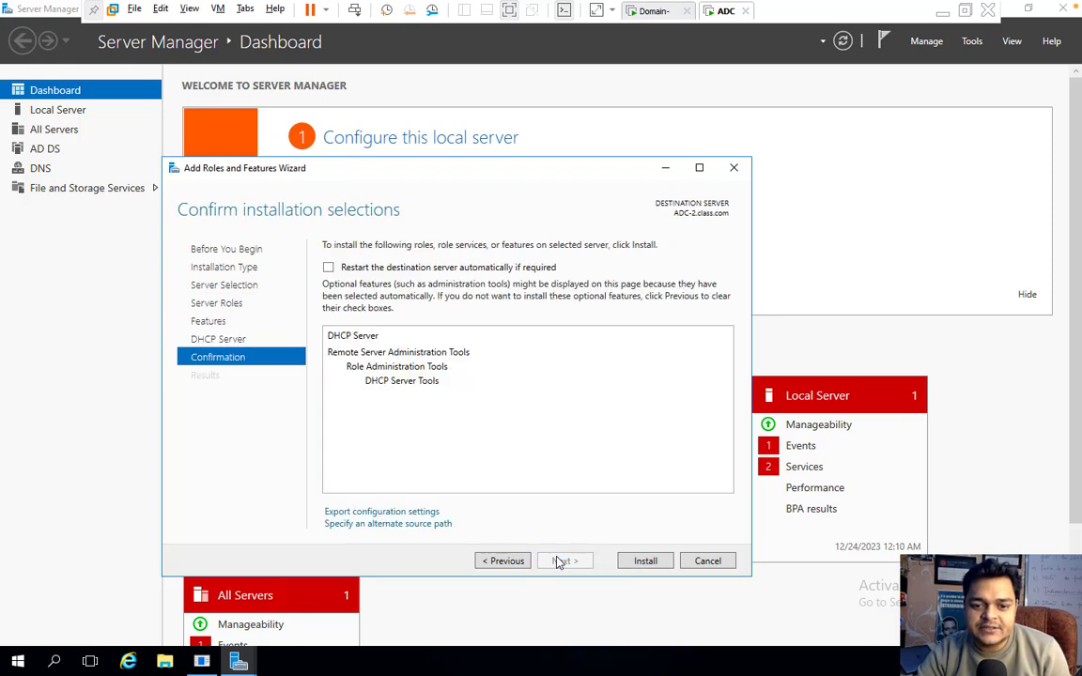
{"action": "left_click", "coordinate": [651, 565]}
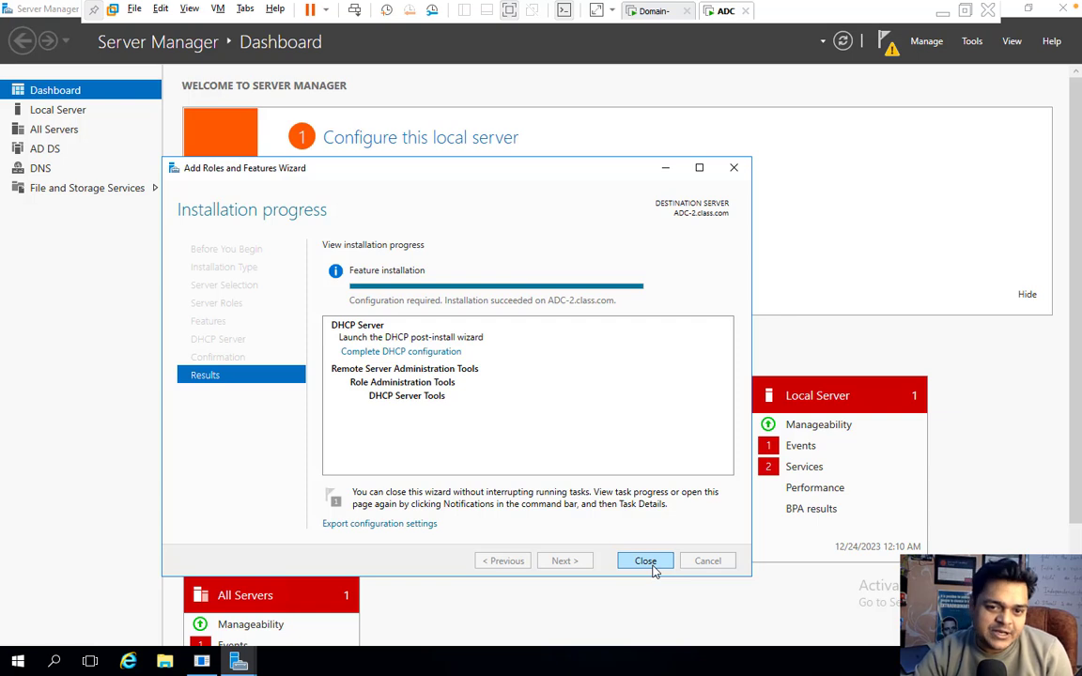
Complete the DHCP post-install configuration by committing the default authorization, and close the role installation wizard
{"action": "left_click", "coordinate": [357, 351]}
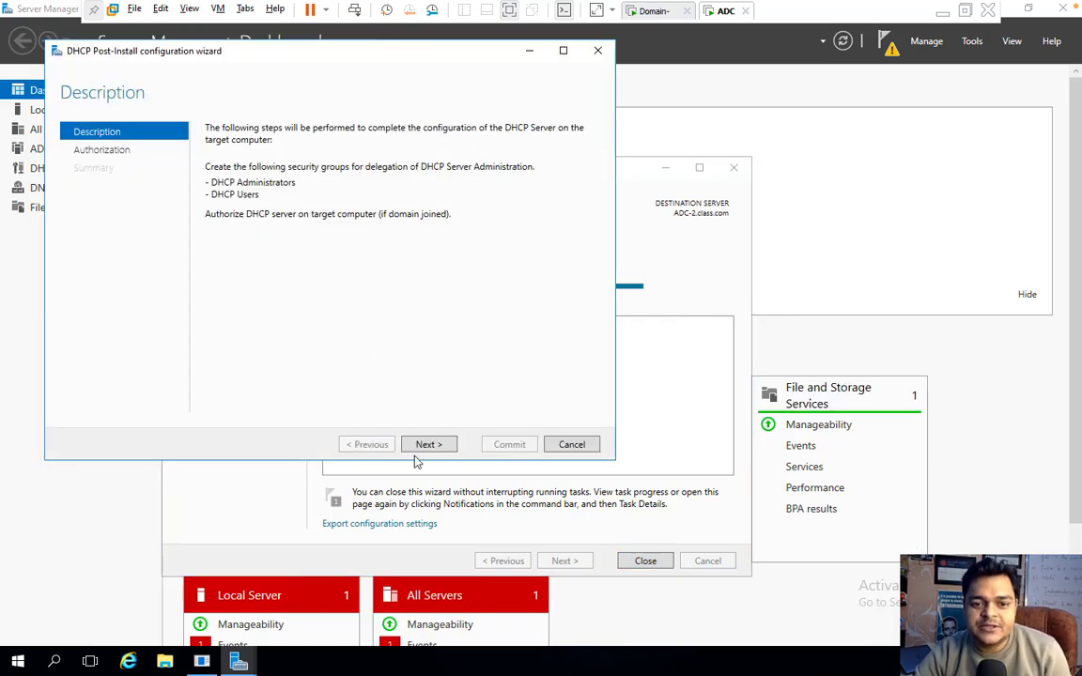
{"action": "left_click", "coordinate": [428, 445]}
{"action": "left_click", "coordinate": [512, 446]}
{"action": "left_click", "coordinate": [510, 445]}
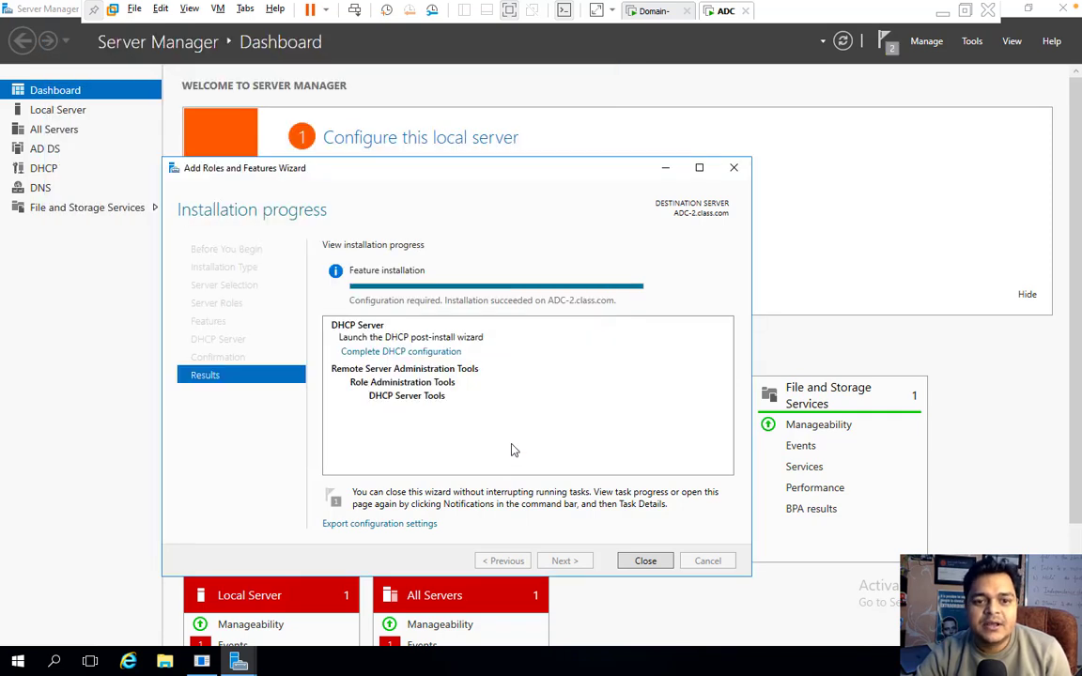
{"action": "left_click", "coordinate": [645, 561]}
{"action": "left_click", "coordinate": [608, 437]}
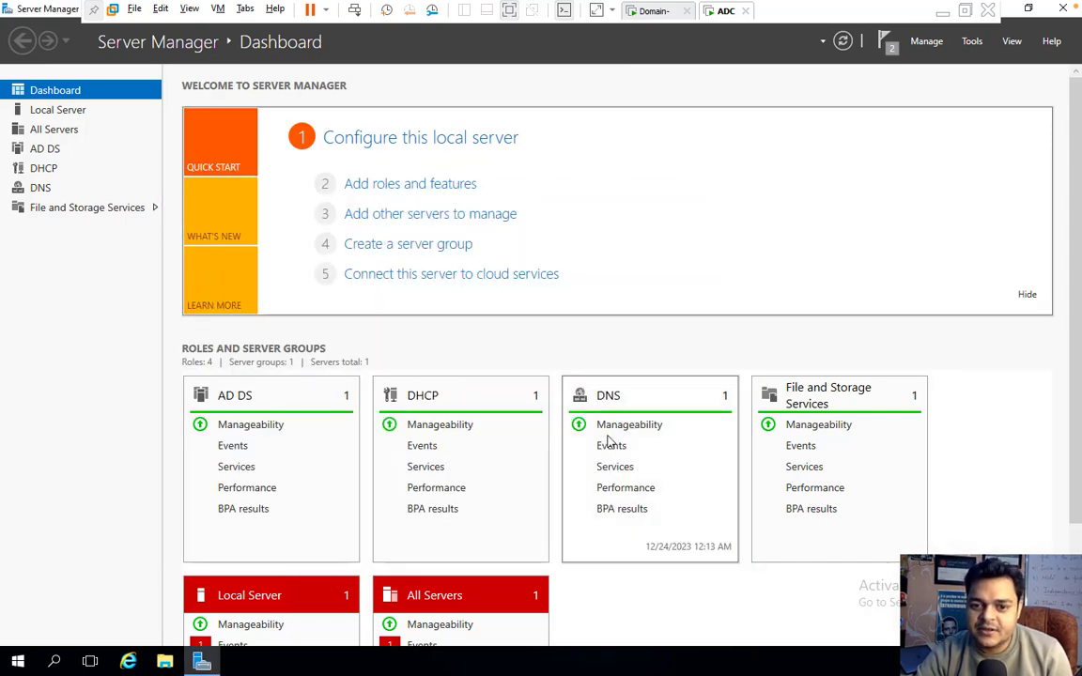
Open the DHCP console maximized, widen the tree pane, and expand adc-2.class.com and its IPv4 node
{"action": "left_click", "coordinate": [971, 42]}
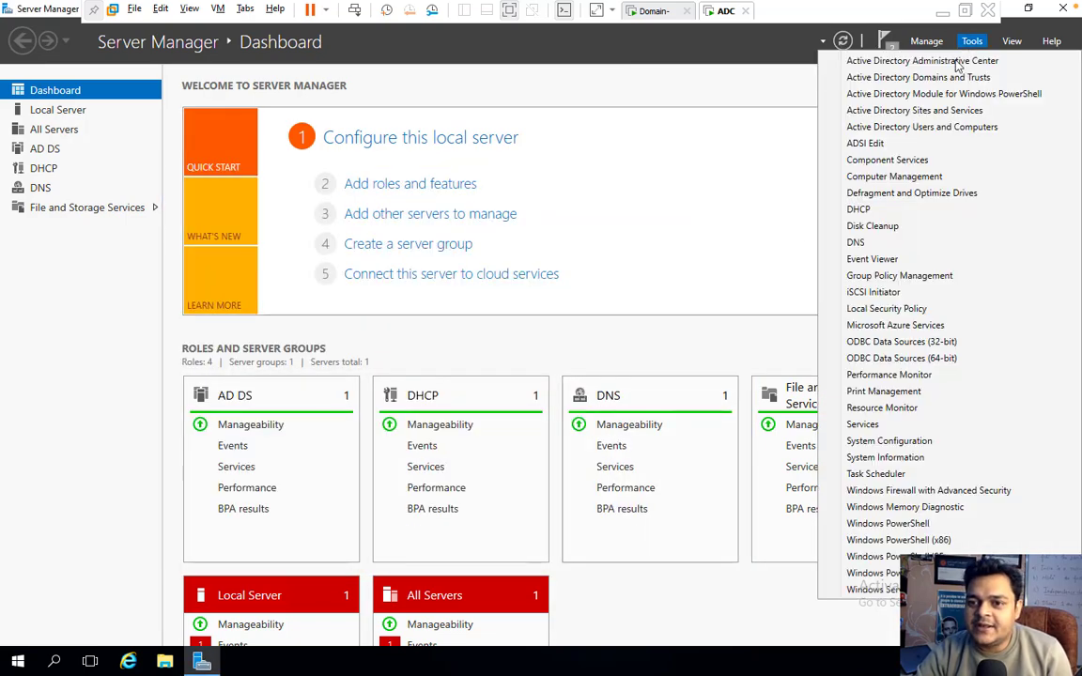
{"action": "left_click", "coordinate": [864, 210]}
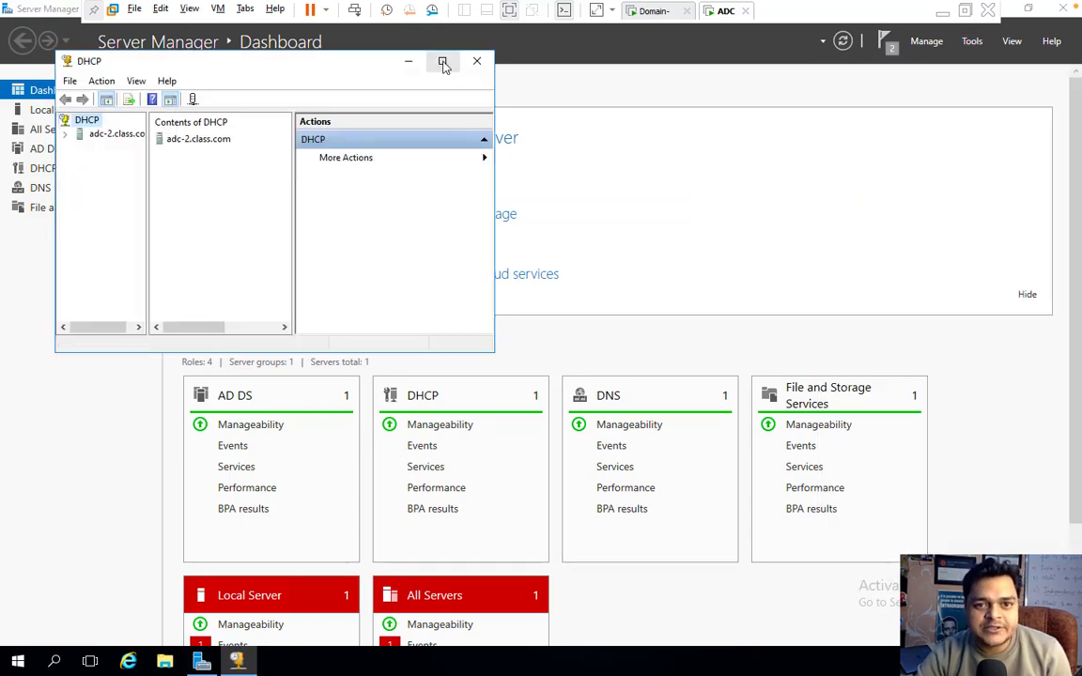
{"action": "left_click", "coordinate": [443, 62]}
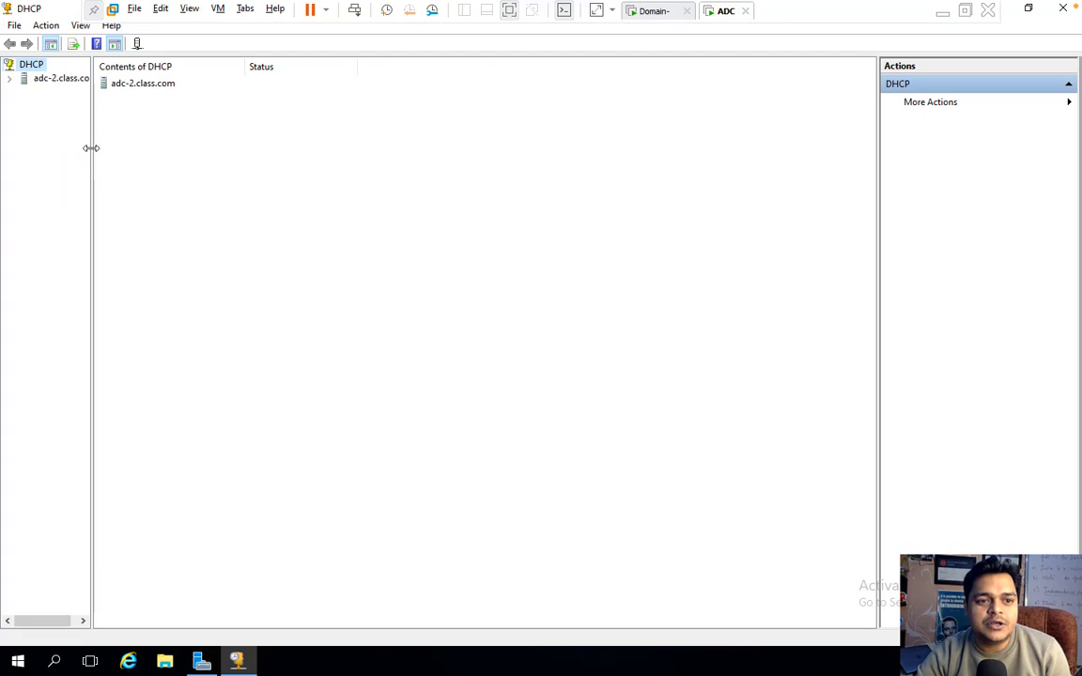
{"action": "left_click_drag", "start_coordinate": [91, 148], "coordinate": [205, 121]}
{"action": "left_click", "coordinate": [10, 79]}
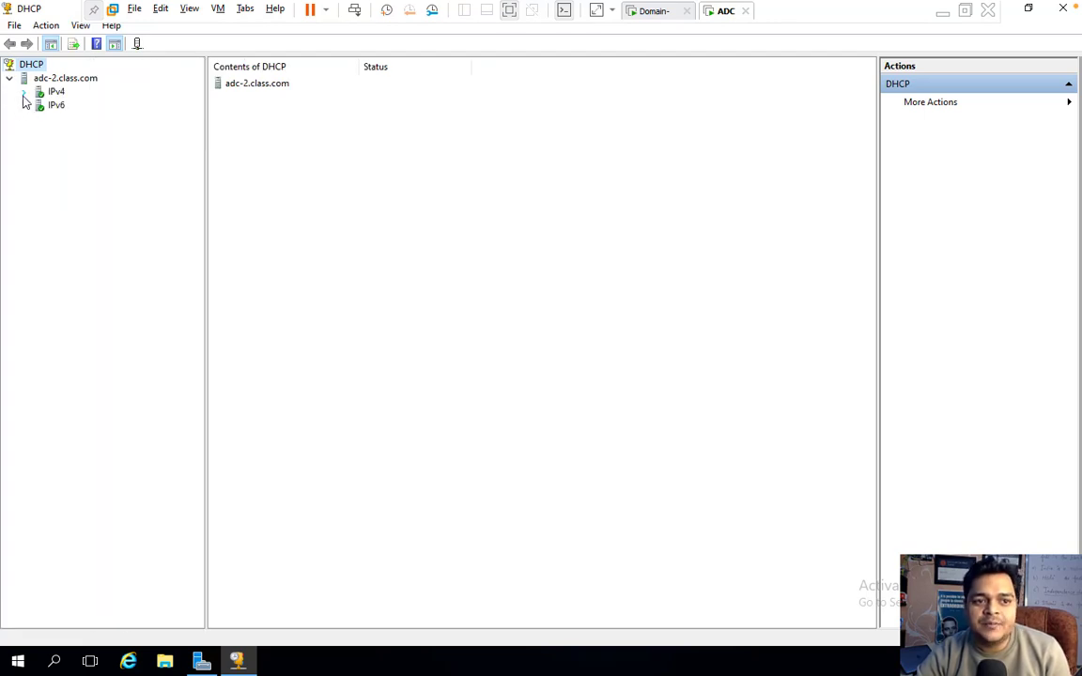
{"action": "left_click", "coordinate": [23, 91]}
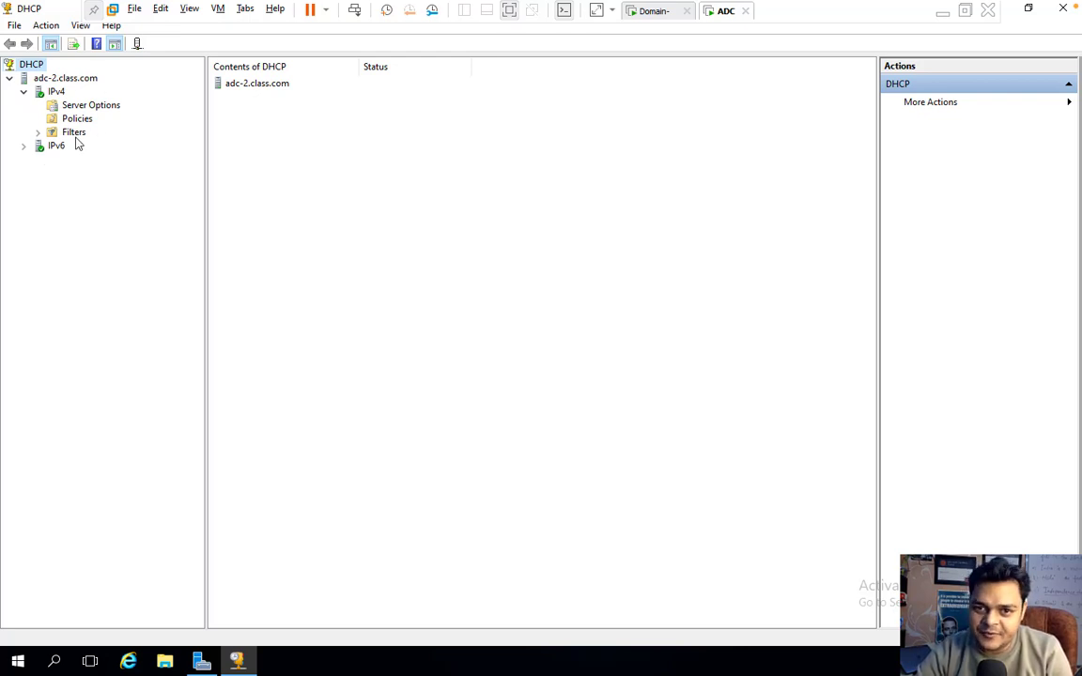
Open the network connections with ncpa.cpl and check the IPv4 address, gateway and DNS settings of the Ethernet0 adapter
{"action": "right_click", "coordinate": [19, 662]}
{"action": "left_click", "coordinate": [59, 590]}
{"action": "type", "text": "ncpa.cpl"}
{"action": "key", "text": "Return"}
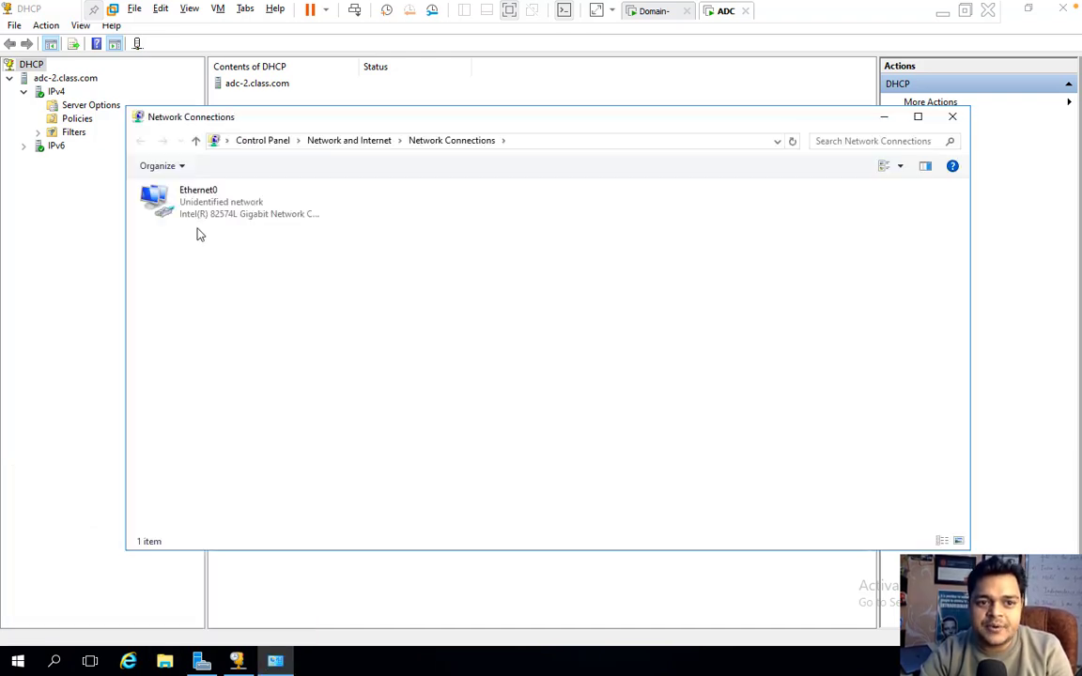
{"action": "right_click", "coordinate": [217, 213]}
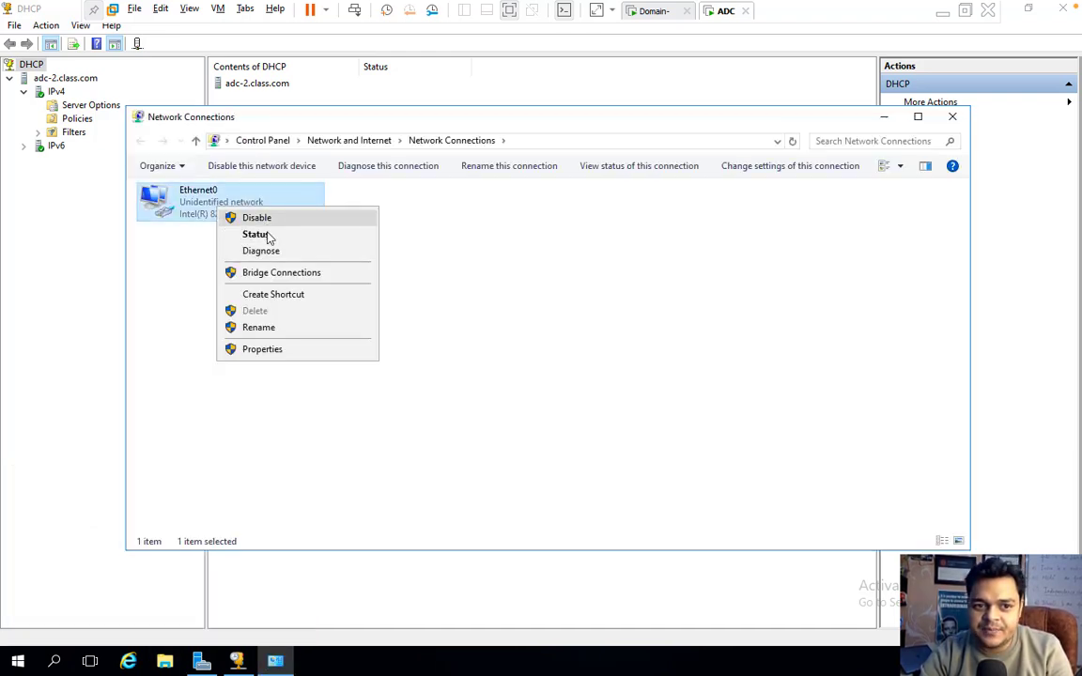
{"action": "left_click", "coordinate": [262, 349]}
{"action": "double_click", "coordinate": [282, 339]}
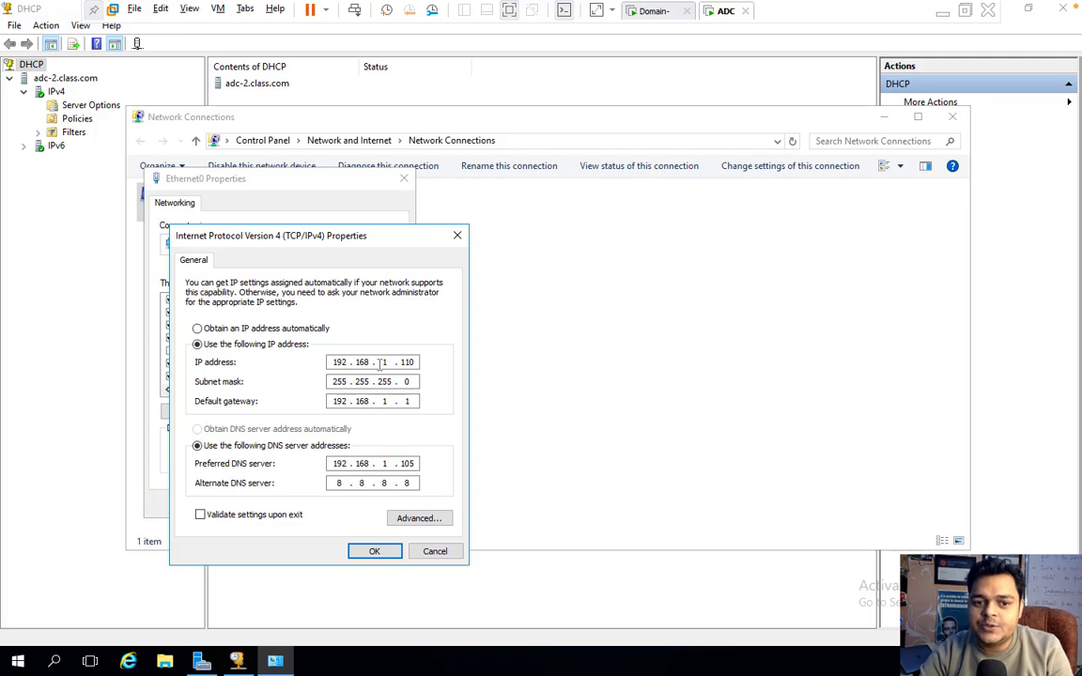
{"action": "left_click", "coordinate": [374, 551]}
{"action": "left_click", "coordinate": [321, 504]}
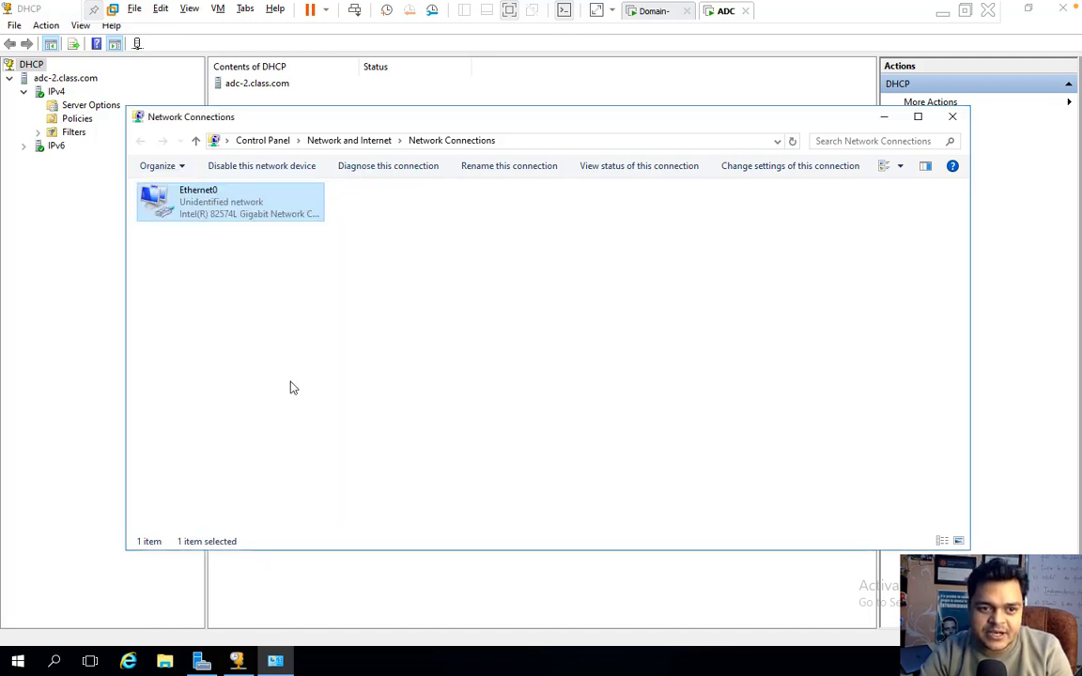
Disable and re-enable the Ethernet0 adapter, then close the network connections window
{"action": "right_click", "coordinate": [229, 221]}
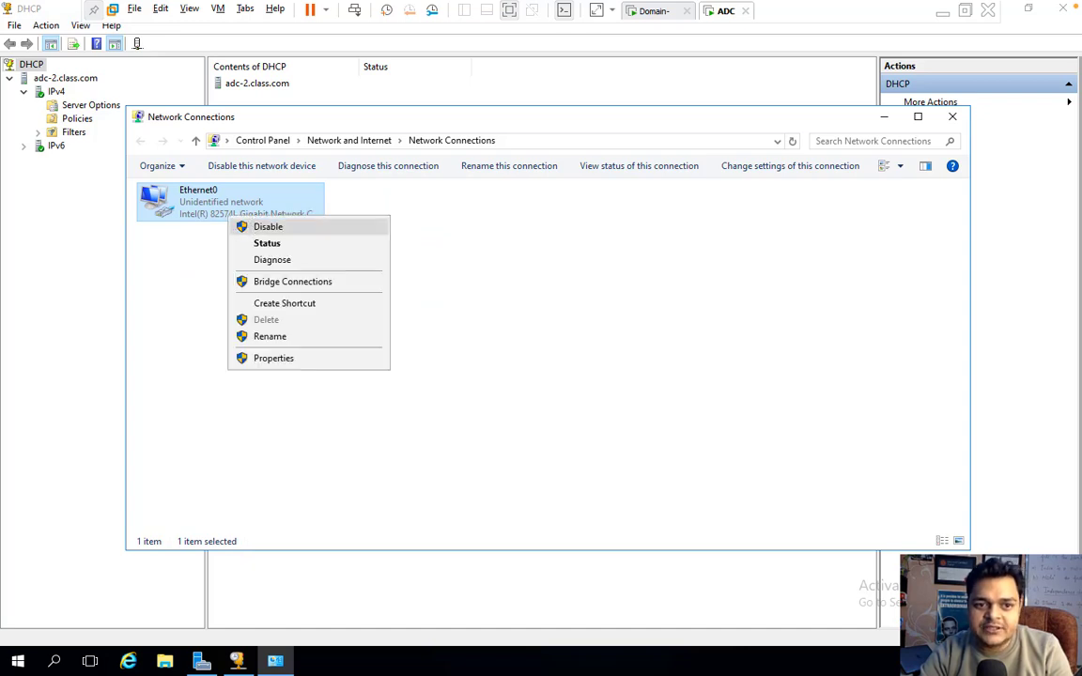
{"action": "left_click", "coordinate": [282, 227]}
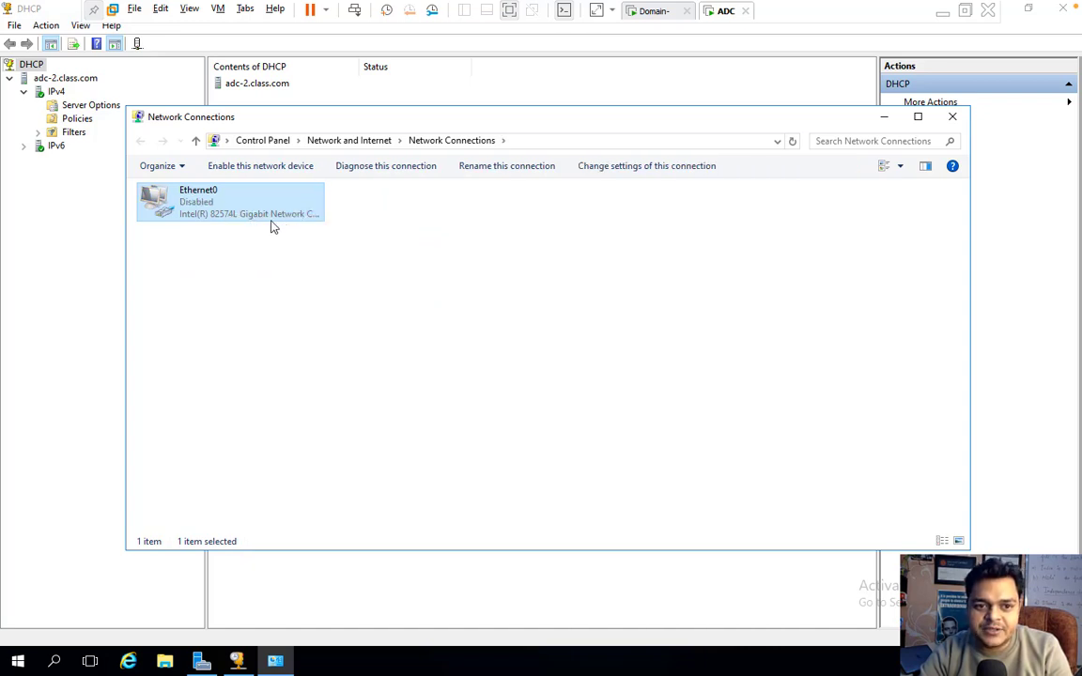
{"action": "right_click", "coordinate": [261, 216]}
{"action": "left_click", "coordinate": [288, 227]}
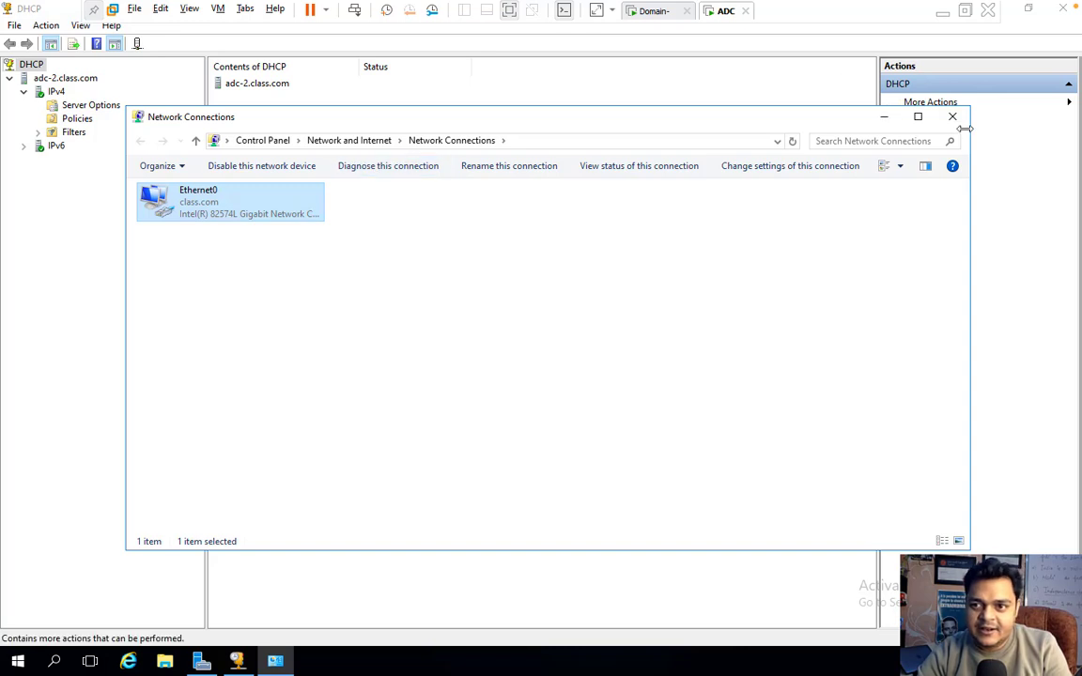
{"action": "left_click", "coordinate": [952, 117]}
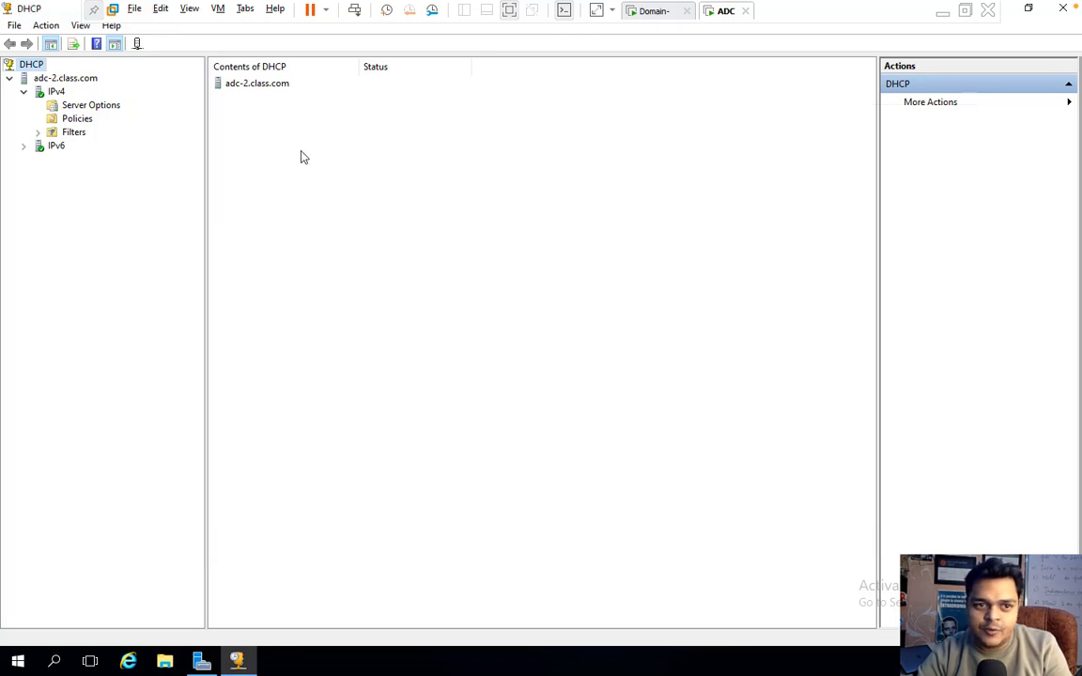
Start a new DHCP scope under the IPv4 node of adc-2.class.com and name it demo-dhcp-scope
{"action": "right_click", "coordinate": [56, 94]}
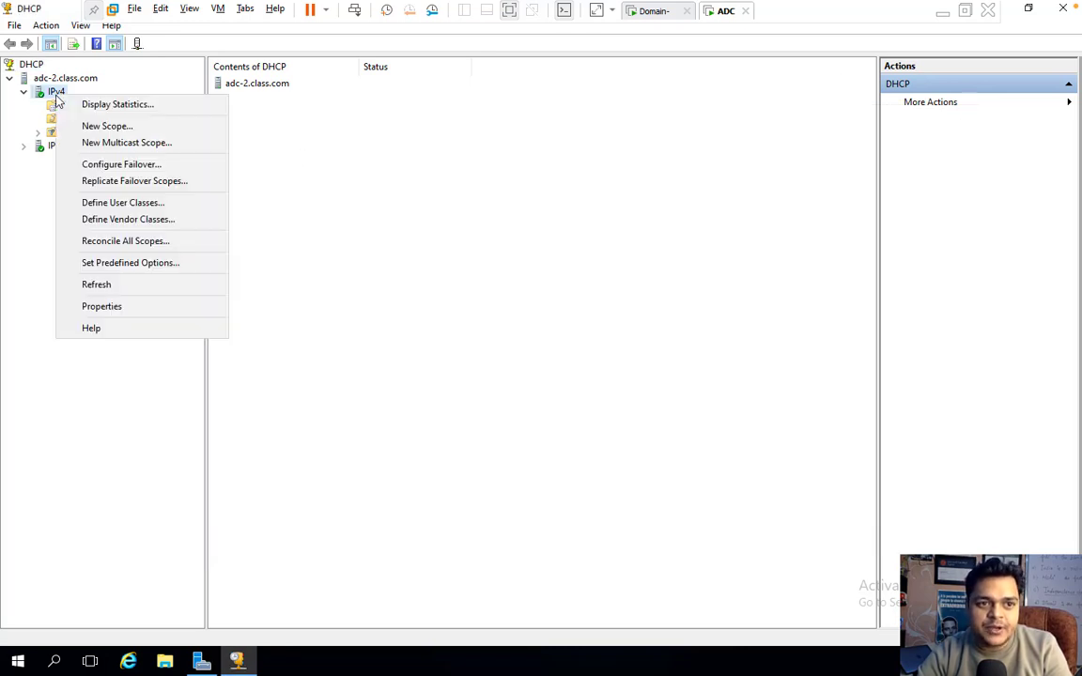
{"action": "left_click", "coordinate": [108, 127]}
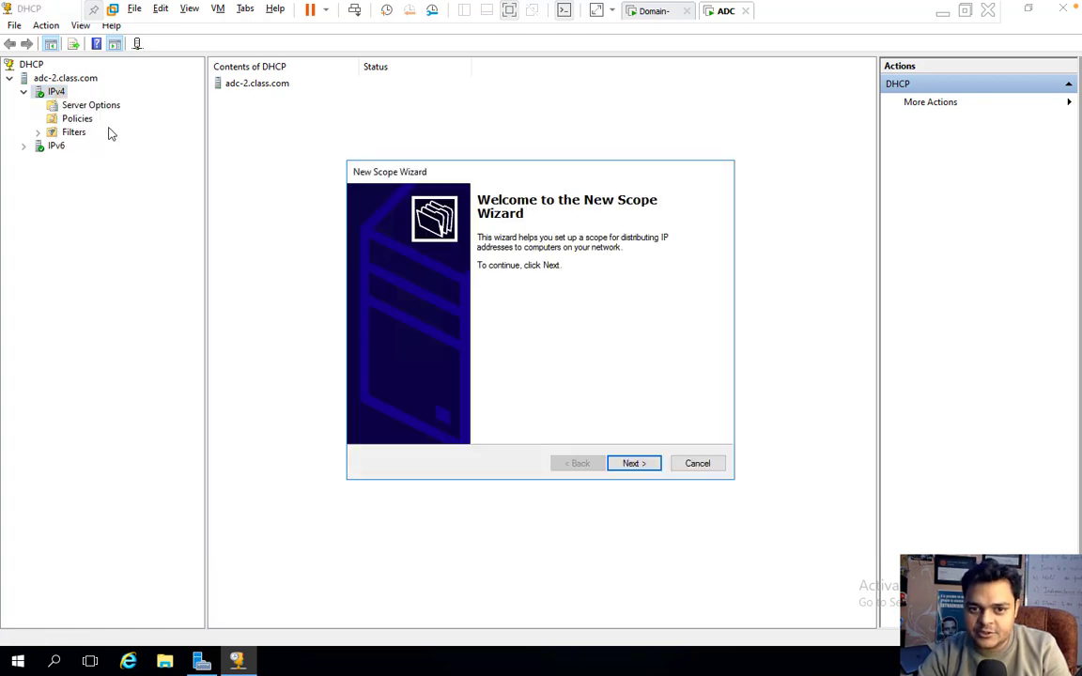
{"action": "left_click", "coordinate": [634, 464]}
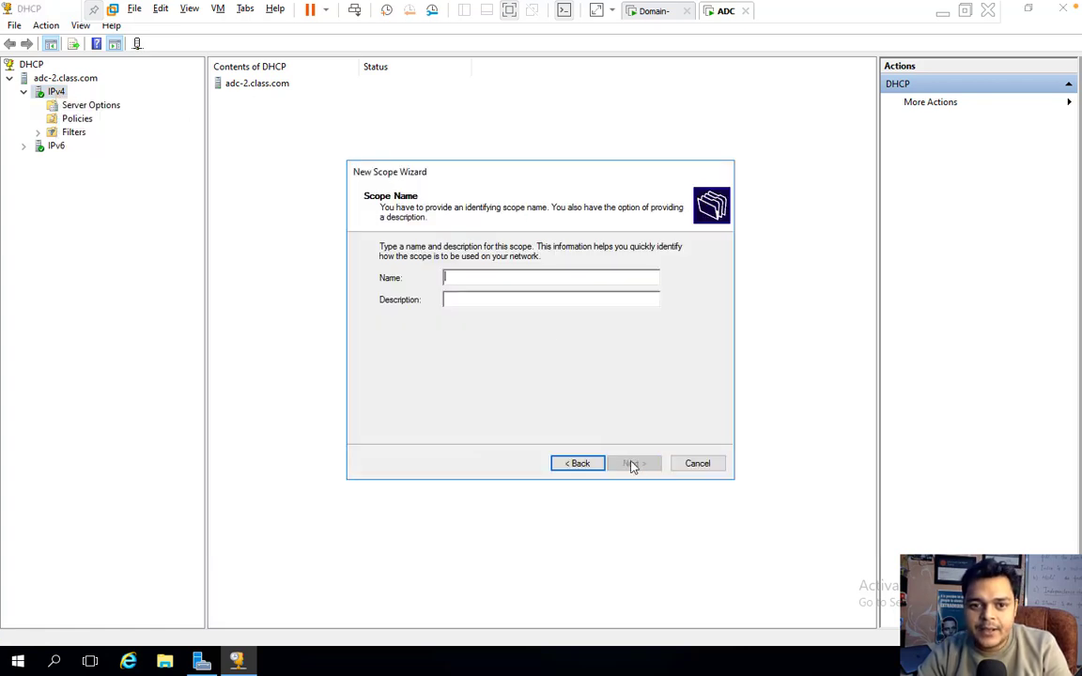
{"action": "type", "text": "demo-dhcp-scope"}
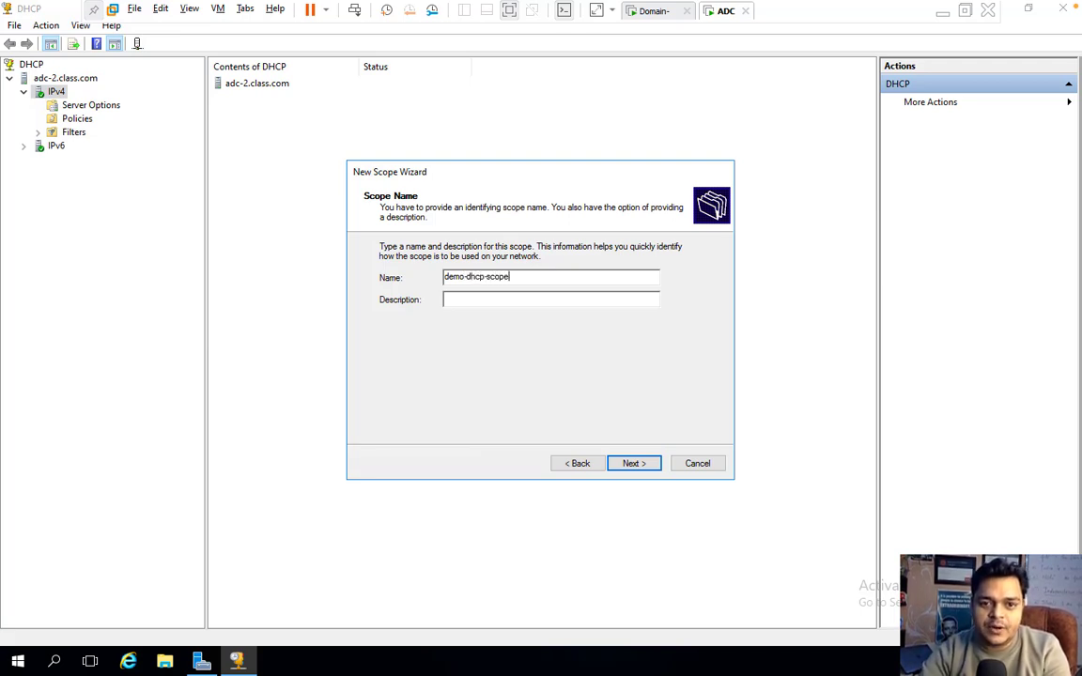
{"action": "left_click", "coordinate": [638, 465]}
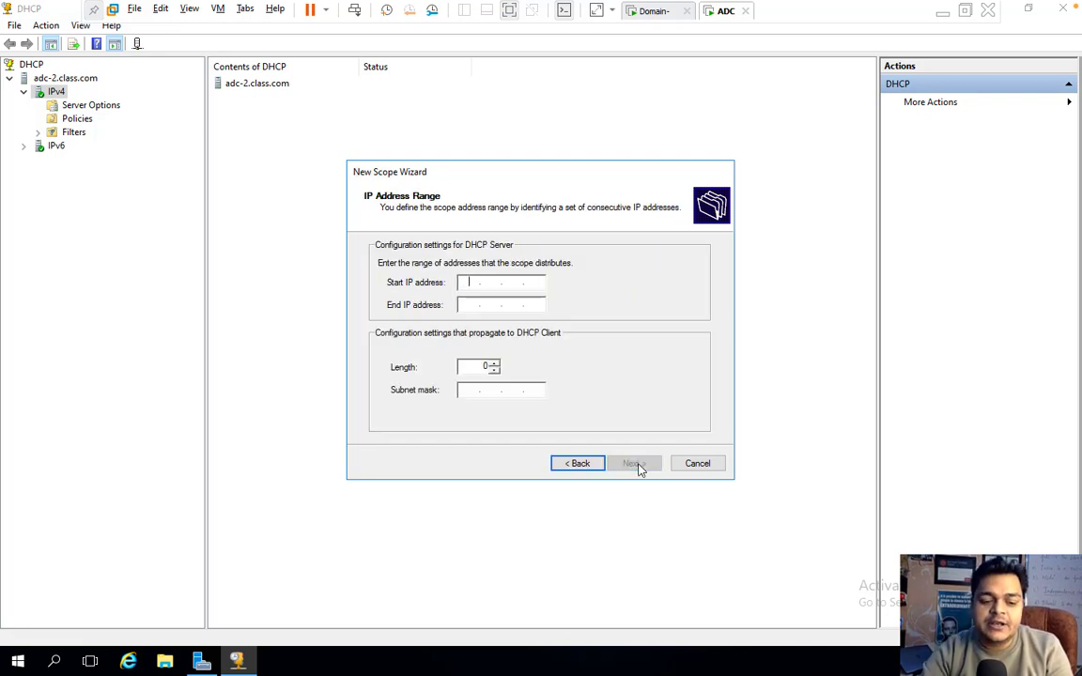
Set the scope's address range from 192.168.1.200 to 192.168.1.250 with the default 24-bit subnet mask
{"action": "type", "text": "192.168."}
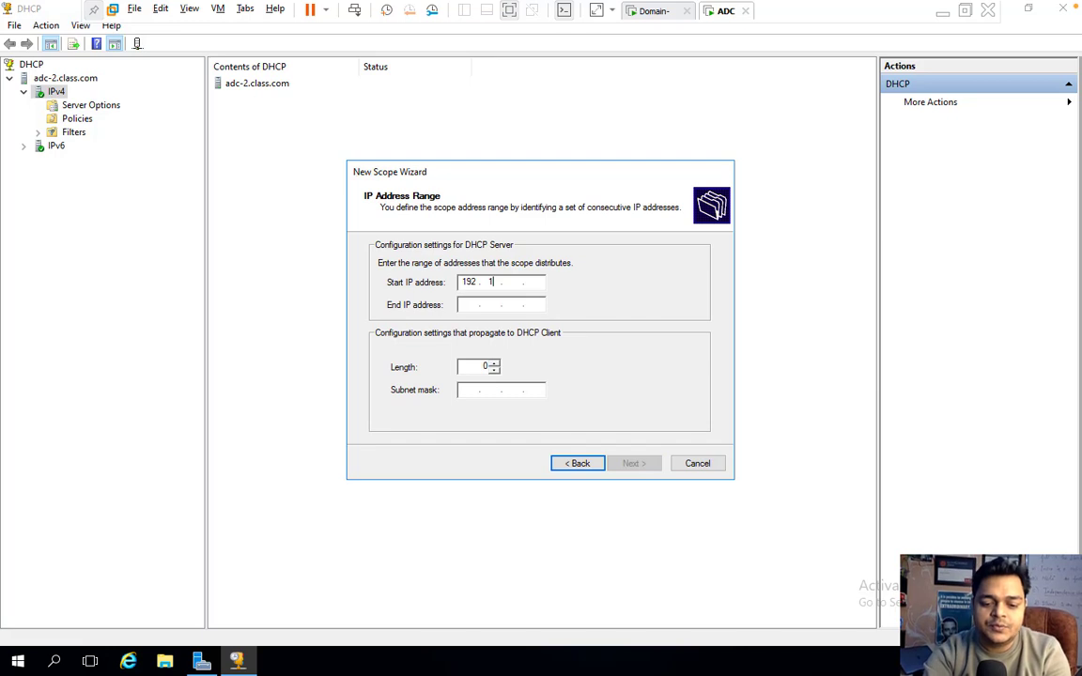
{"action": "type", "text": "1.200"}
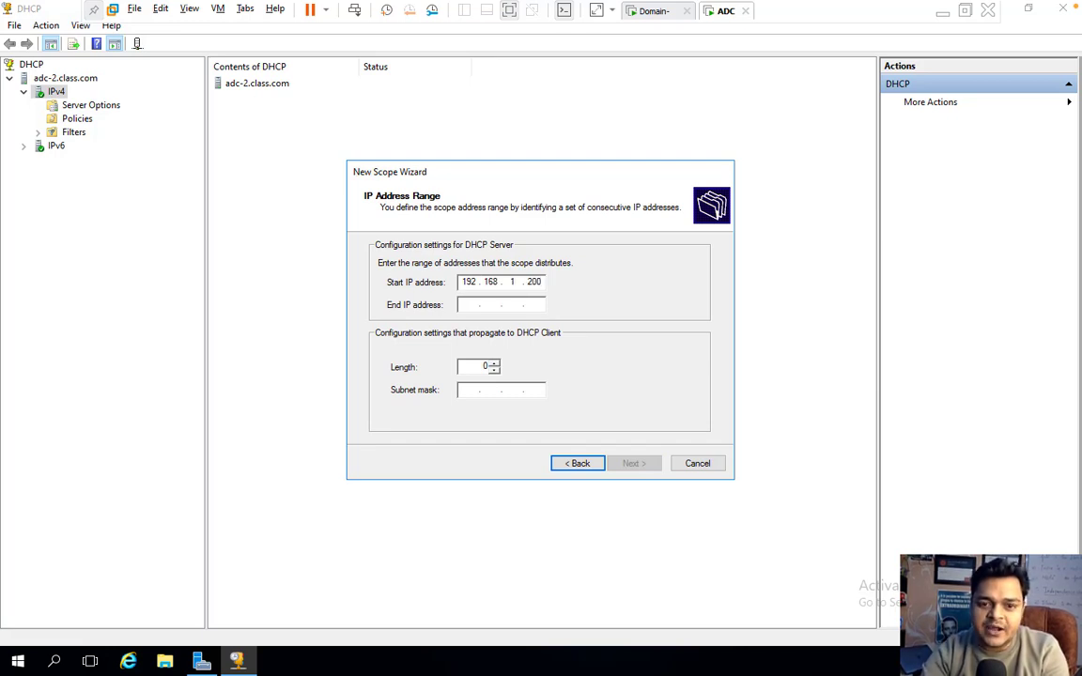
{"action": "key", "text": "Tab"}
{"action": "type", "text": "192 . "}
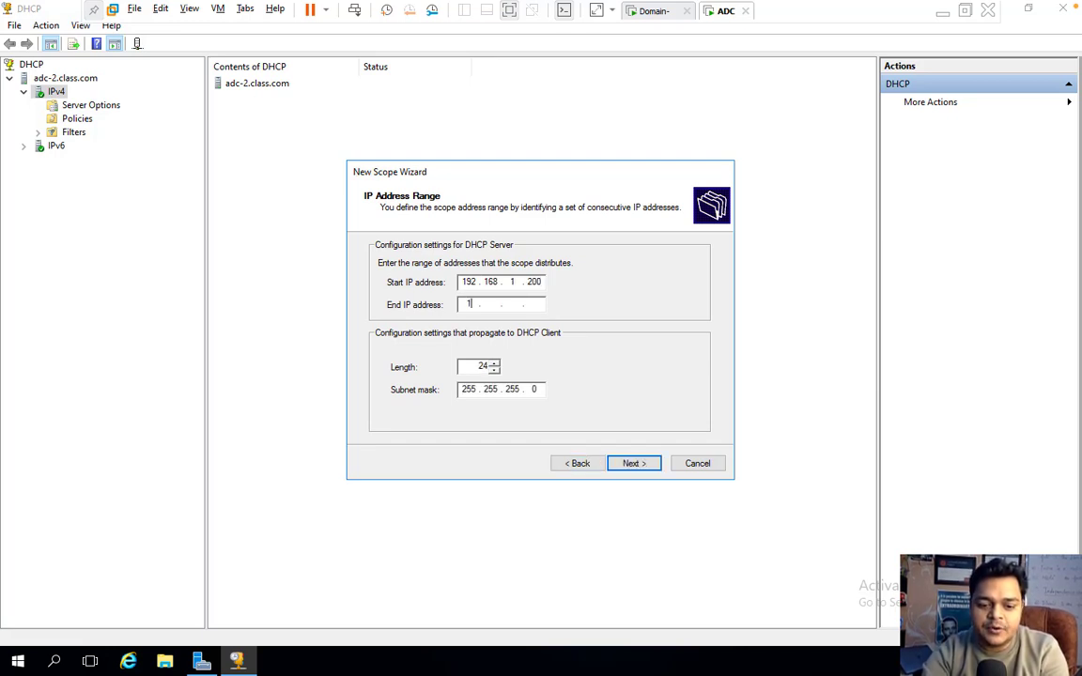
{"action": "type", "text": "168 . 1 "}
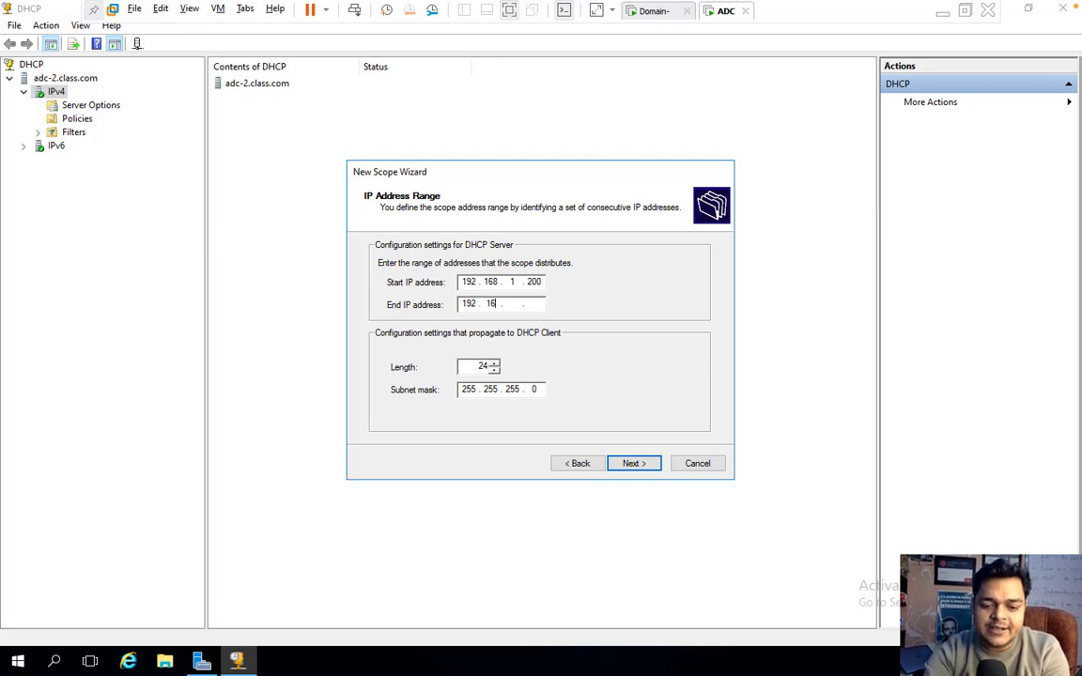
{"action": "type", "text": ". 2"}
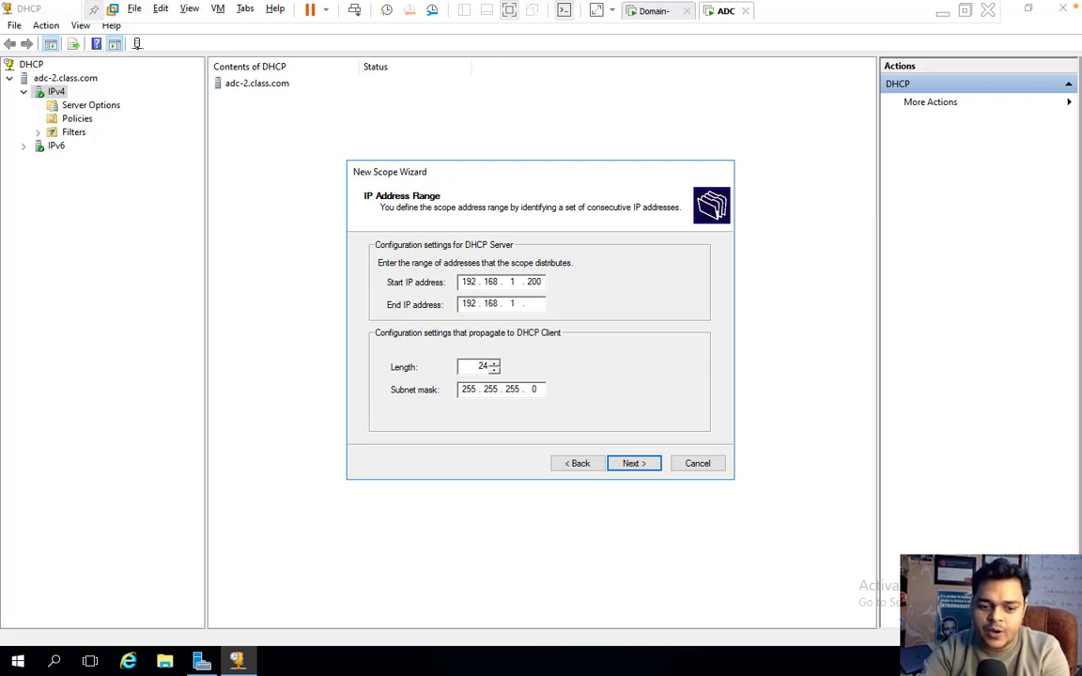
{"action": "type", "text": "50"}
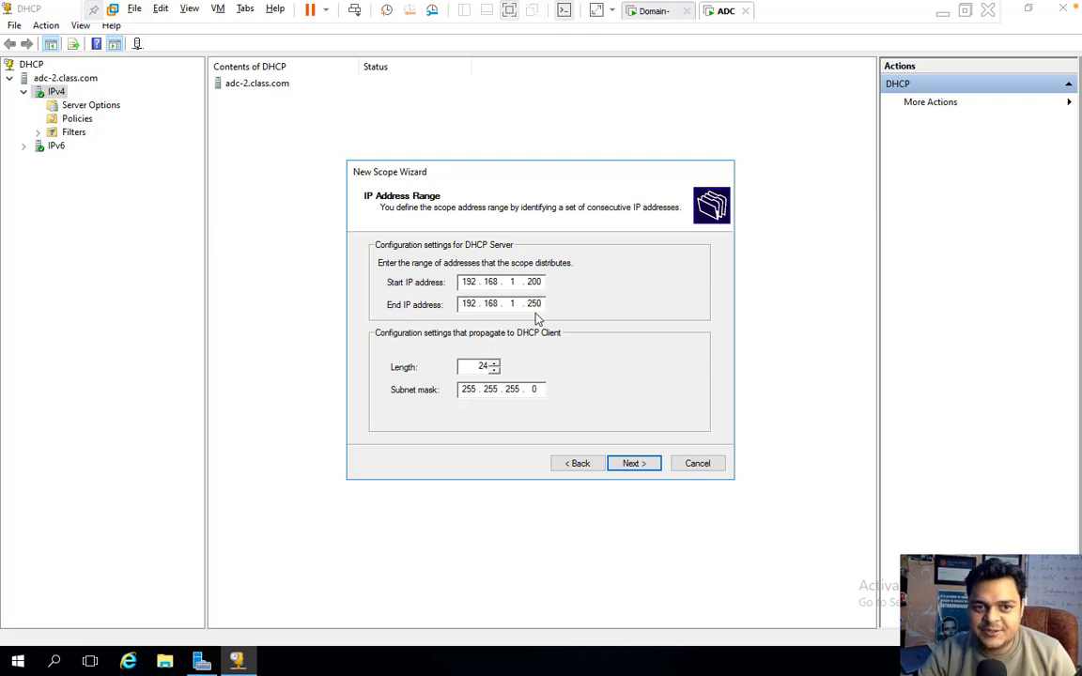
{"action": "left_click", "coordinate": [633, 464]}
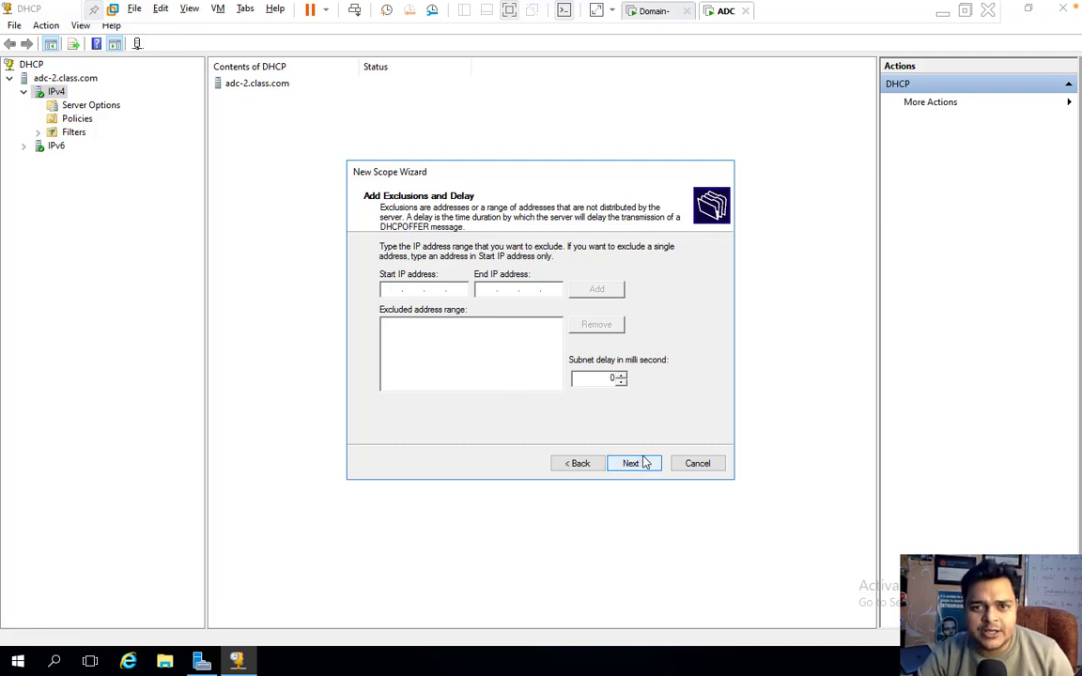
Exclude the address range 192.168.1.200 to 192.168.1.210 from the scope, leaving the subnet delay at its default
{"action": "type", "text": "192 . 168 . "}
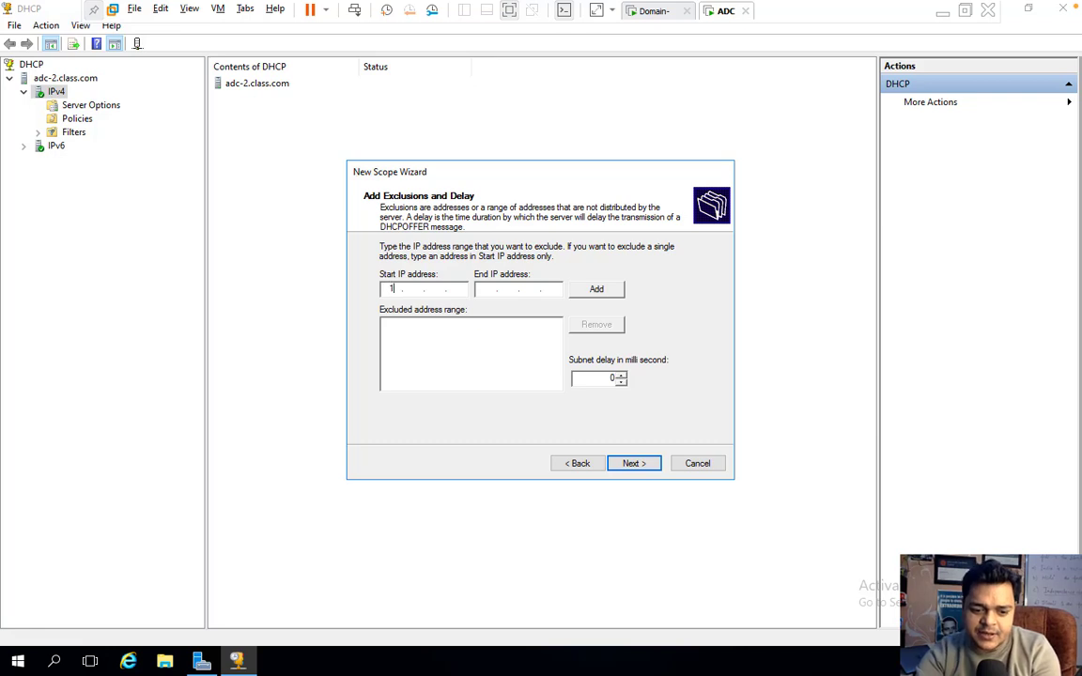
{"action": "type", "text": "1 . "}
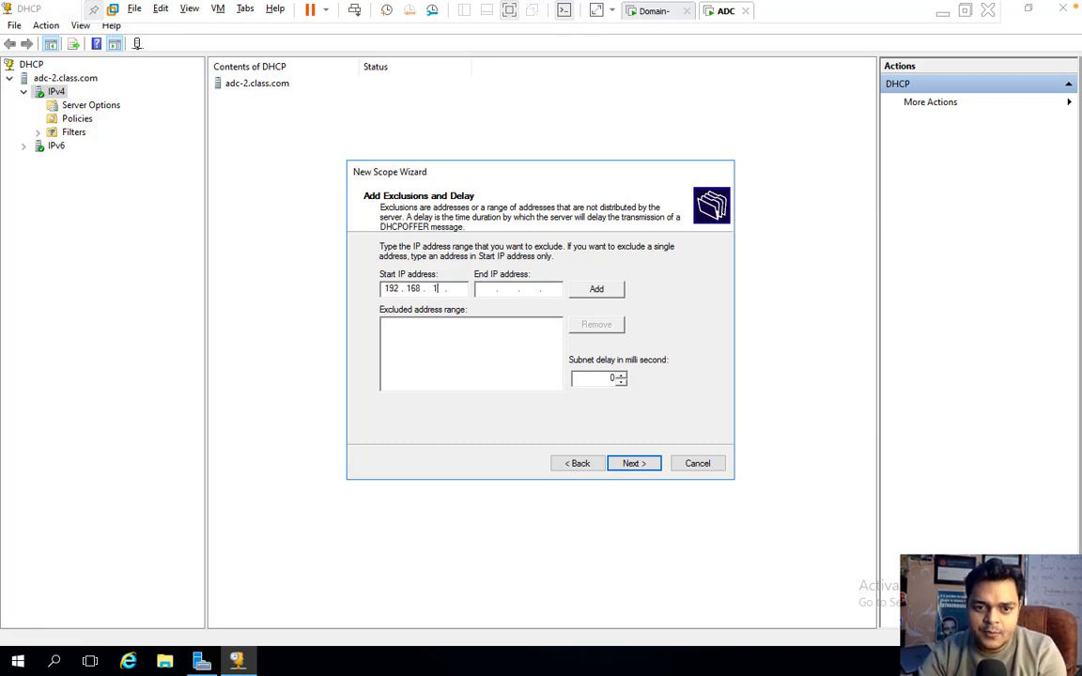
{"action": "type", "text": "200"}
{"action": "key", "text": "Tab"}
{"action": "type", "text": "192.168.1."}
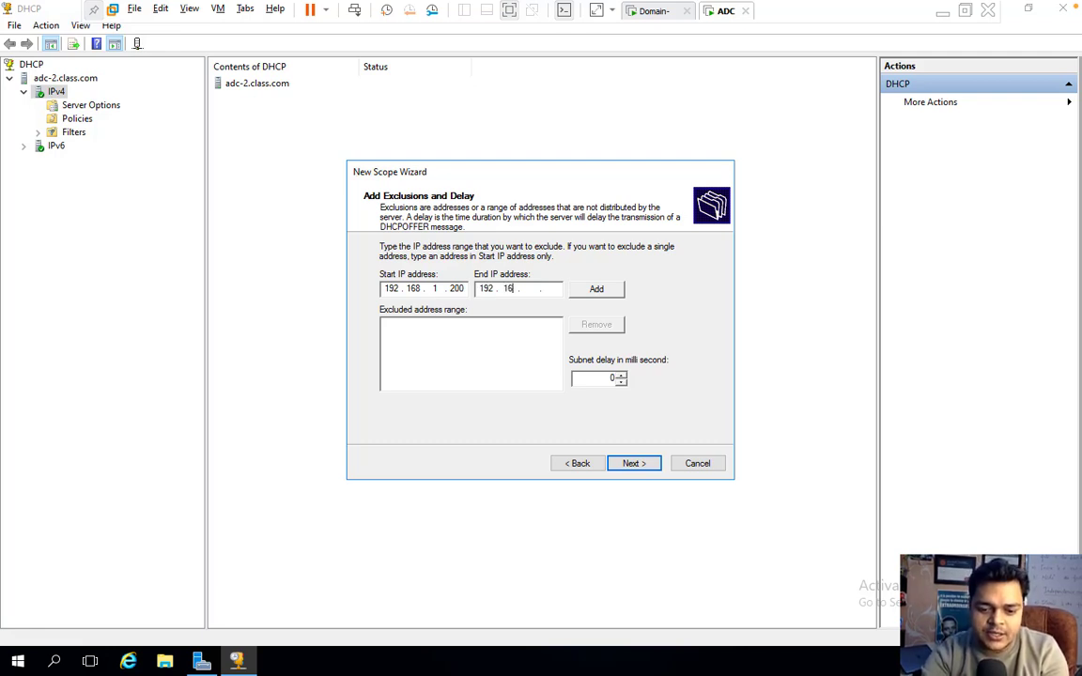
{"action": "type", "text": "210"}
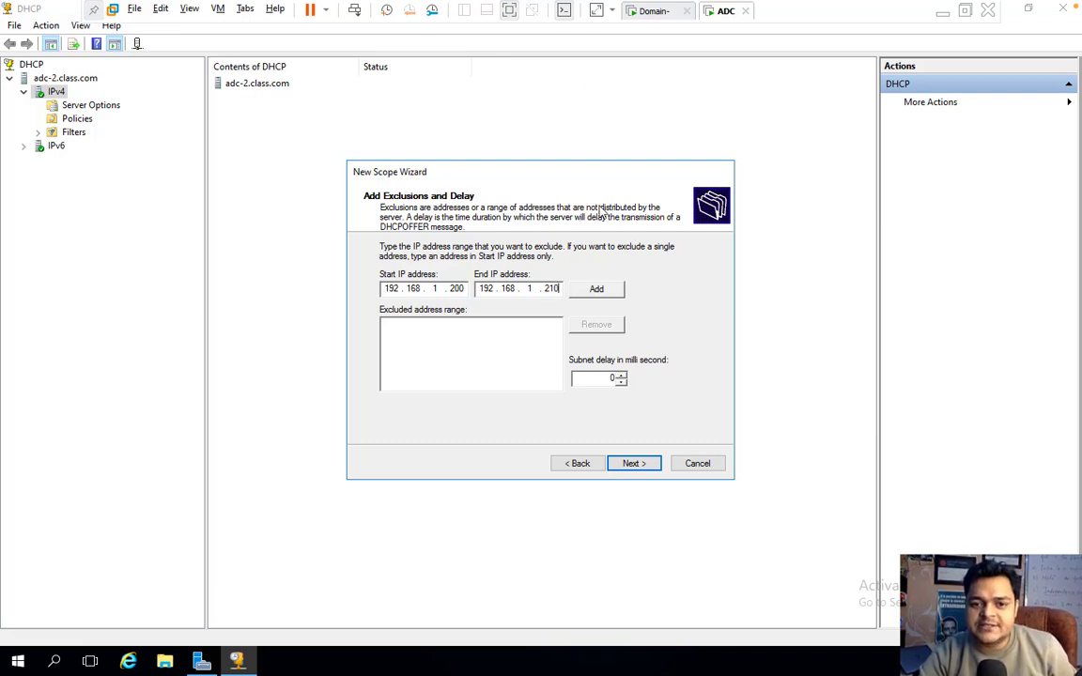
{"action": "left_click", "coordinate": [611, 290]}
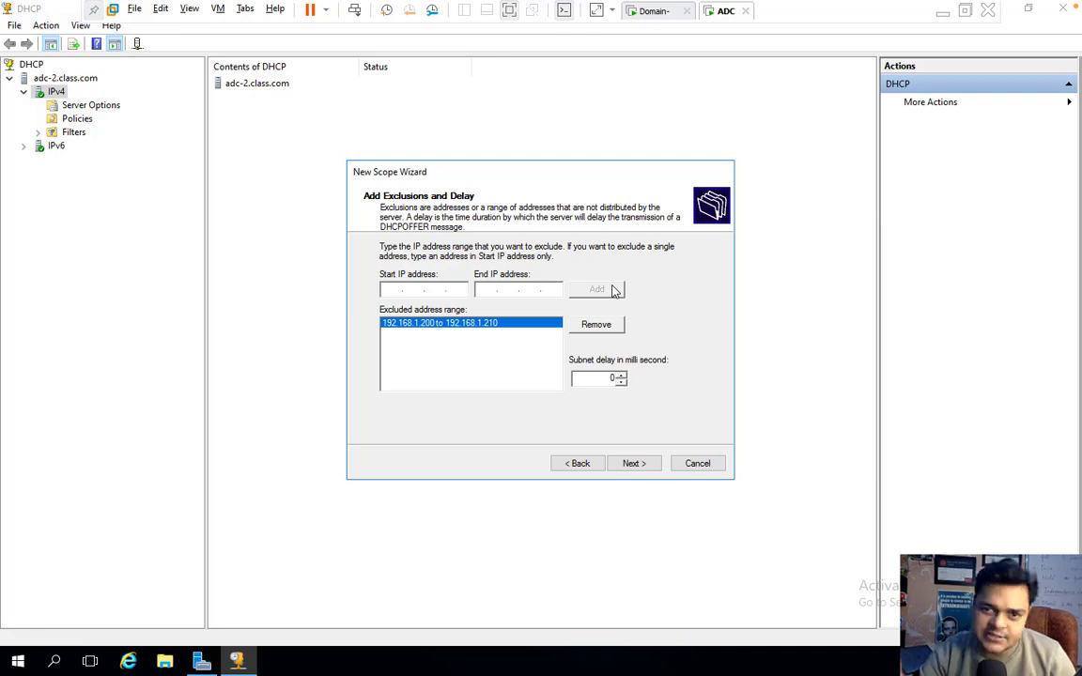
{"action": "left_click", "coordinate": [637, 469]}
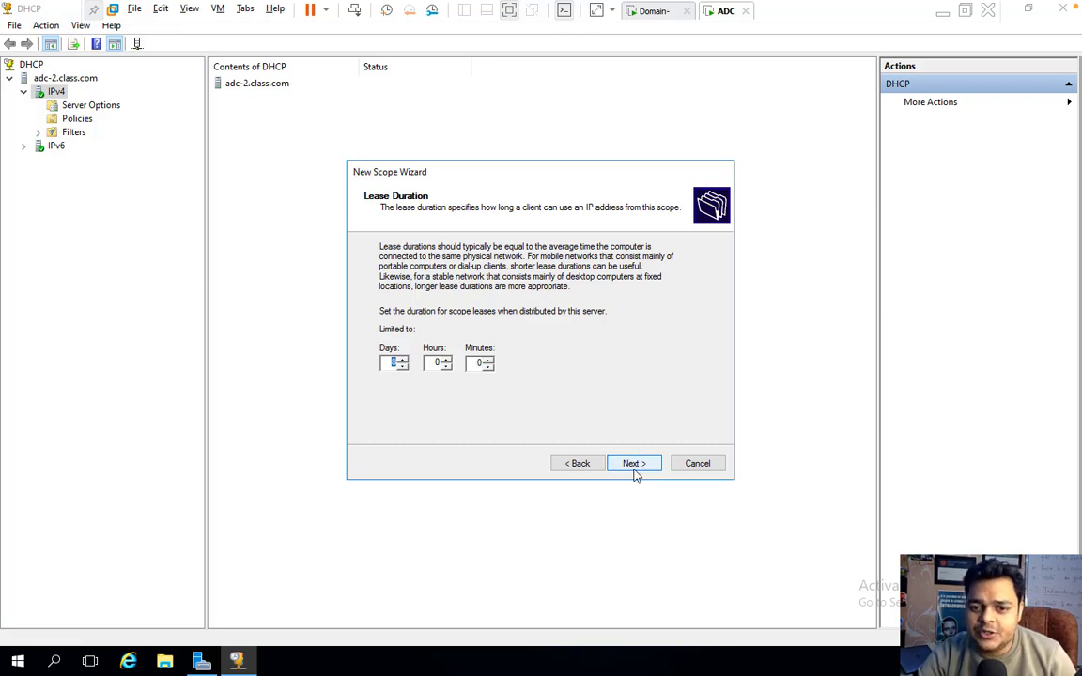
Keep the default lease duration, continue with configuring the DHCP options, and add 192.168.1.1 as the scope's default gateway
{"action": "left_click", "coordinate": [634, 465]}
{"action": "left_click", "coordinate": [634, 464]}
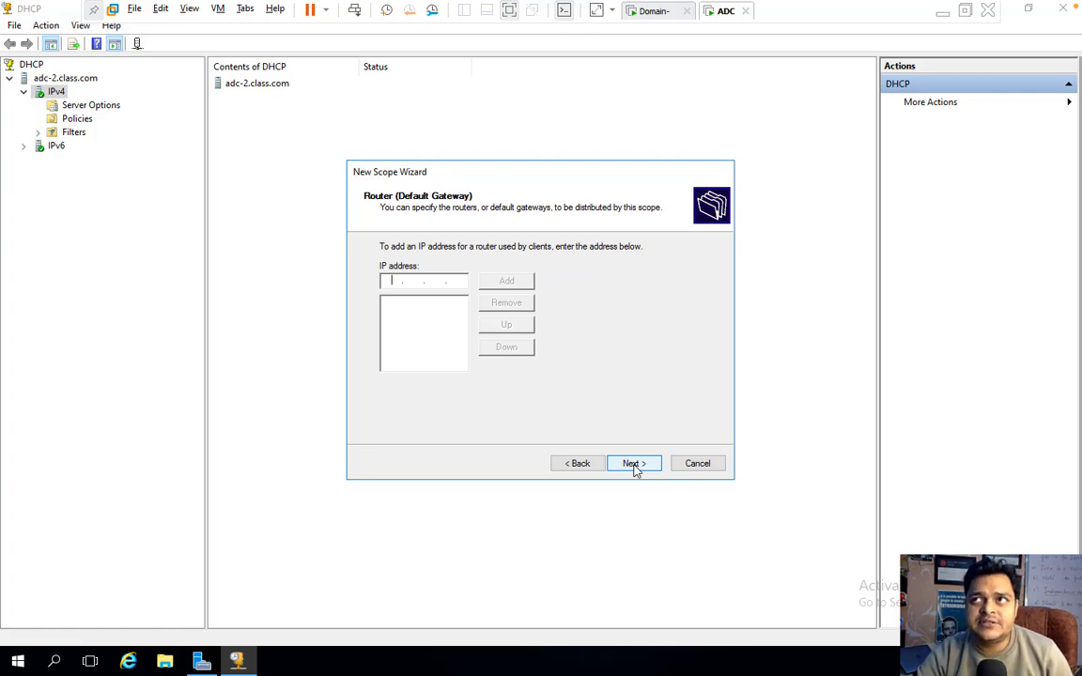
{"action": "type", "text": "192."}
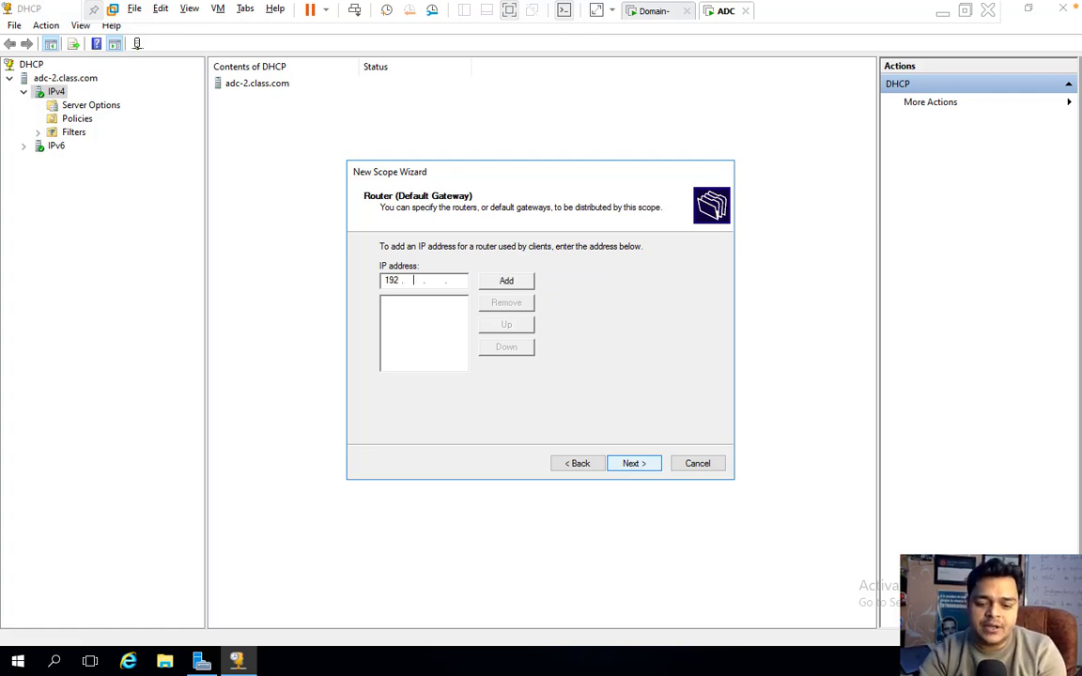
{"action": "type", "text": "168.1."}
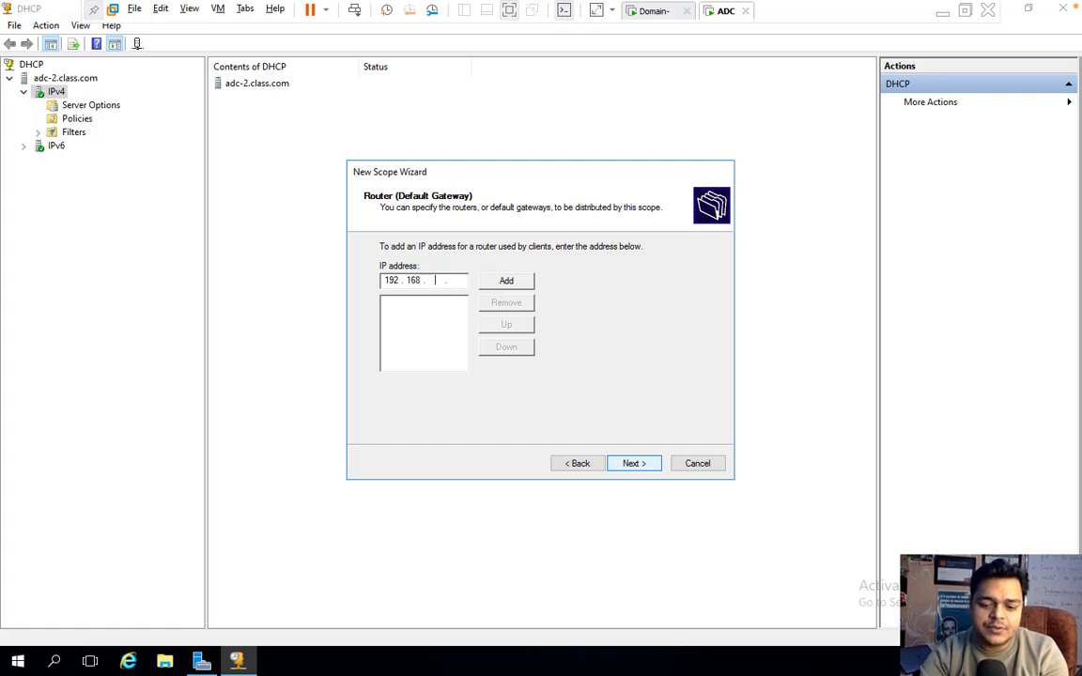
{"action": "type", "text": "1"}
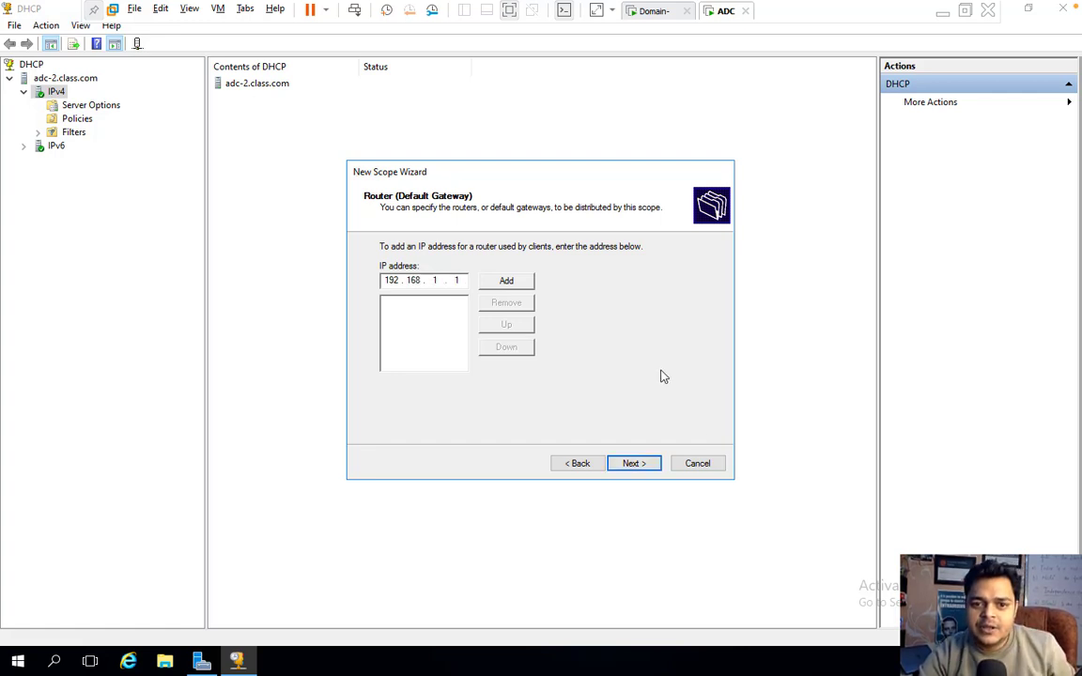
{"action": "left_click", "coordinate": [527, 282]}
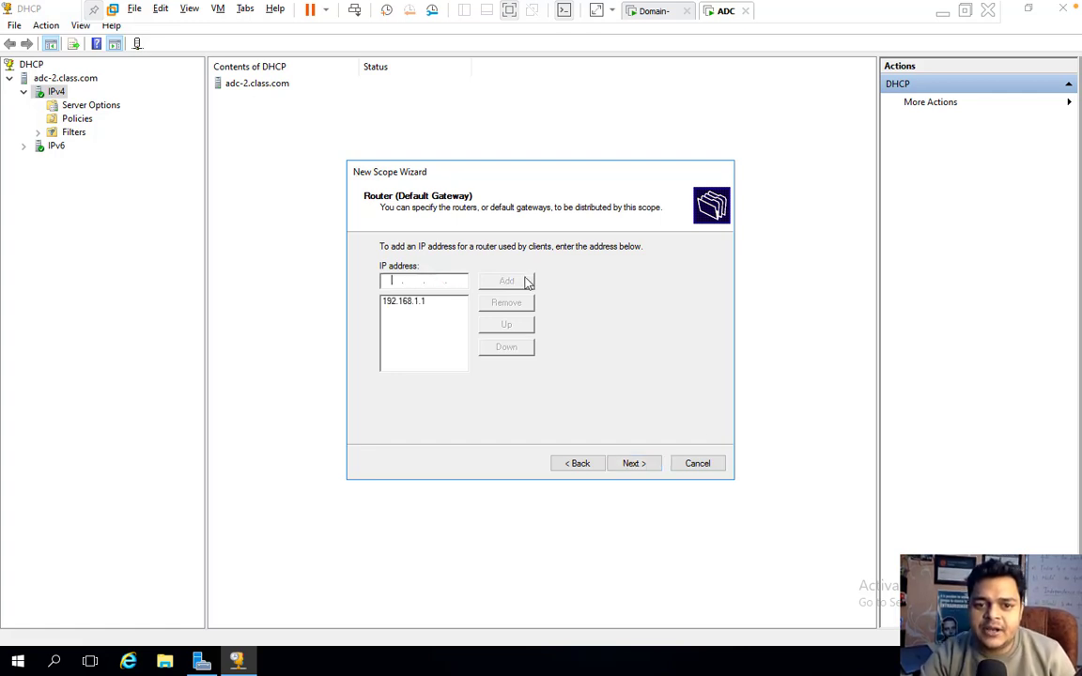
{"action": "left_click", "coordinate": [633, 464]}
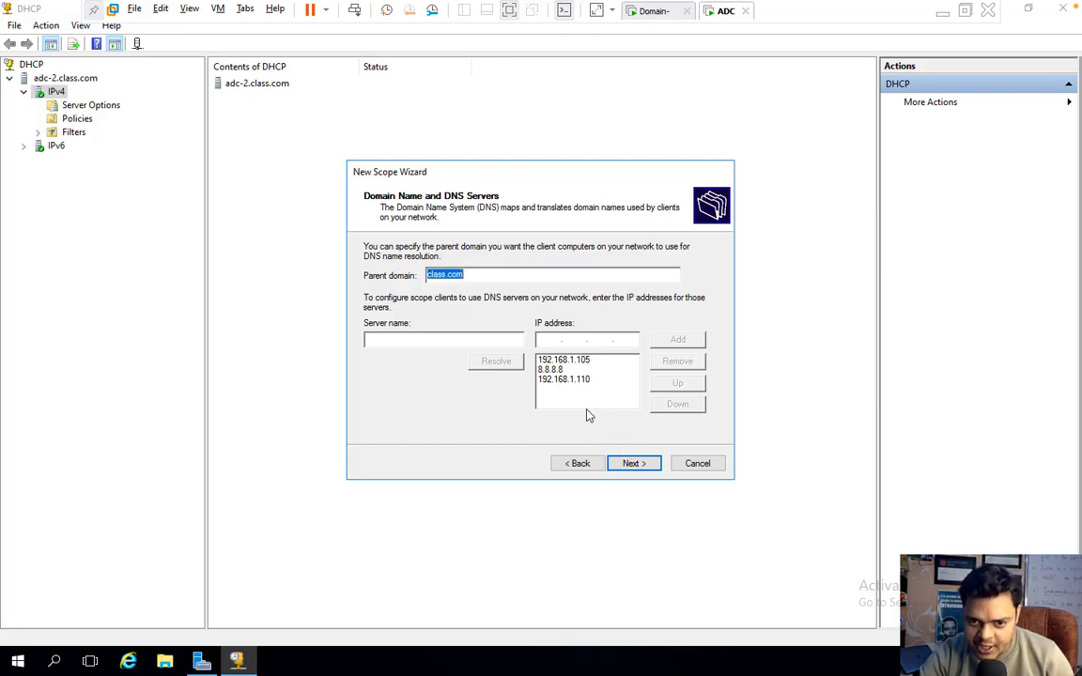
Accept the class.com parent domain and its listed DNS servers, leave WINS empty, and finish the scope with the default activation choice
{"action": "left_click", "coordinate": [641, 466]}
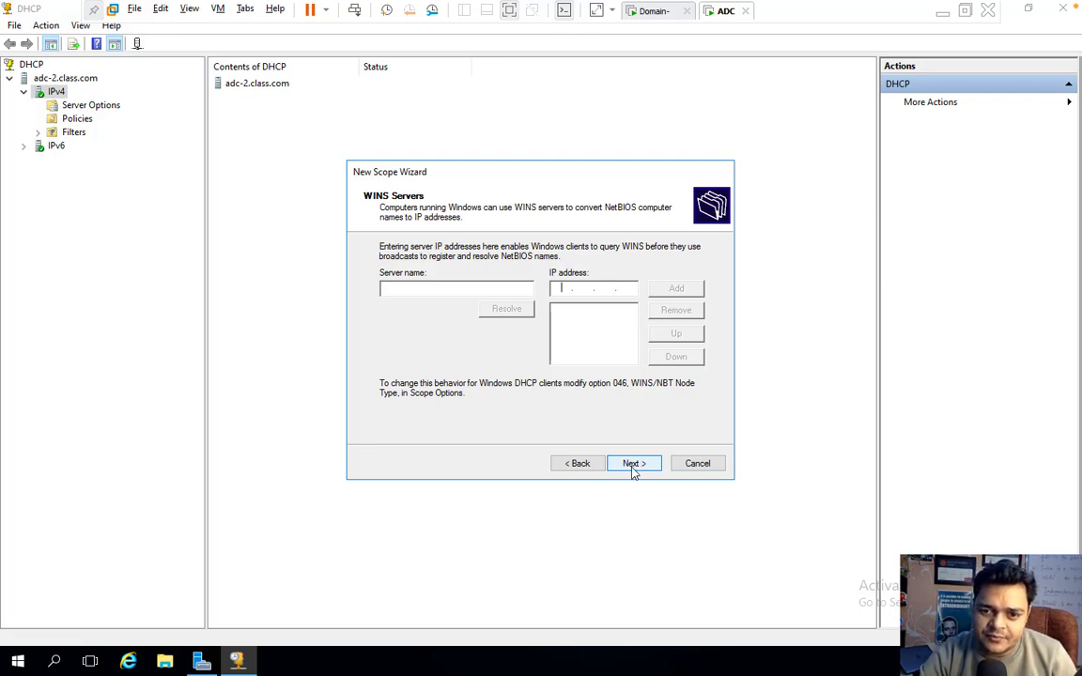
{"action": "left_click", "coordinate": [633, 470]}
{"action": "left_click", "coordinate": [633, 467]}
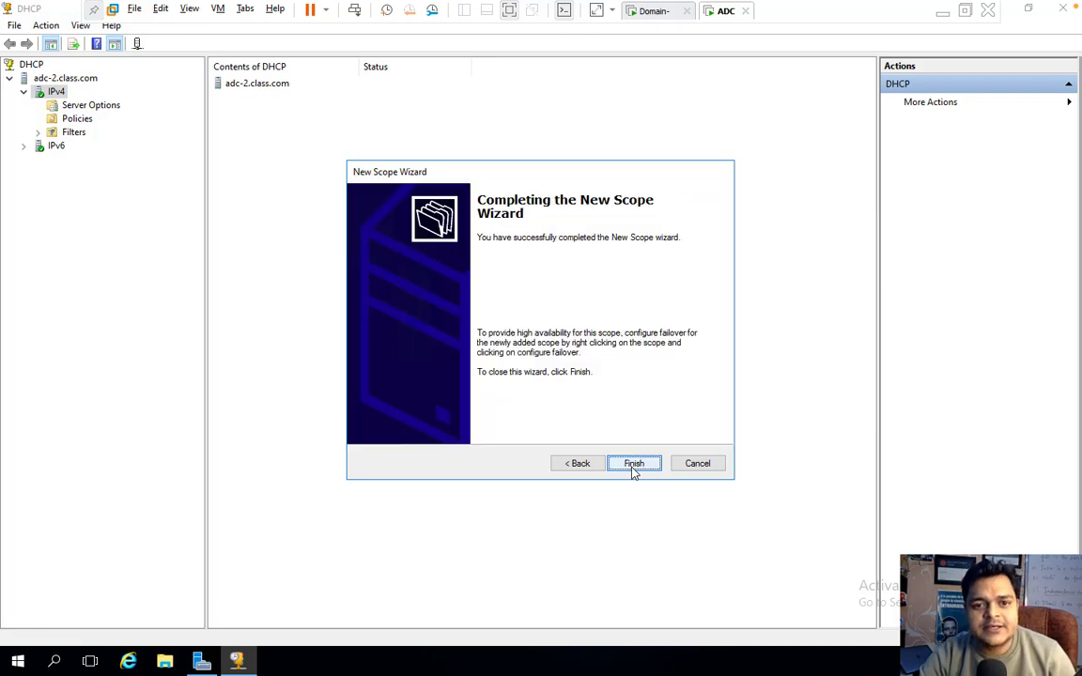
{"action": "left_click", "coordinate": [633, 467]}
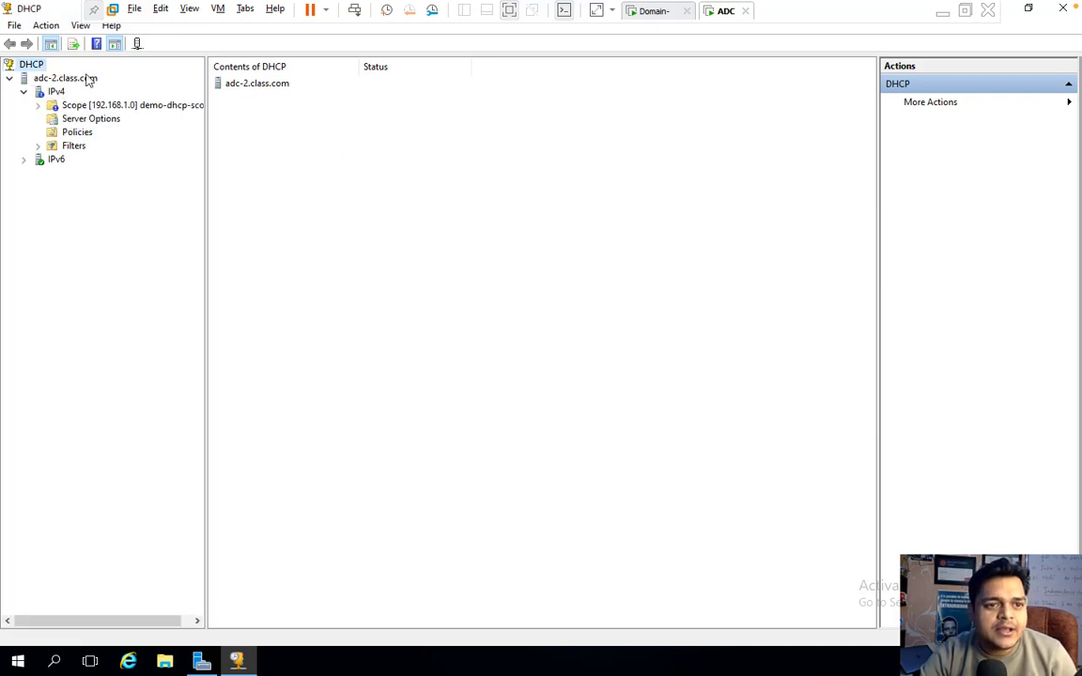
Refresh the IPv4 node and expand its demo-dhcp-scope, widening the console tree enough to fit the scope's full name
{"action": "left_click", "coordinate": [39, 107]}
{"action": "left_click", "coordinate": [52, 105]}
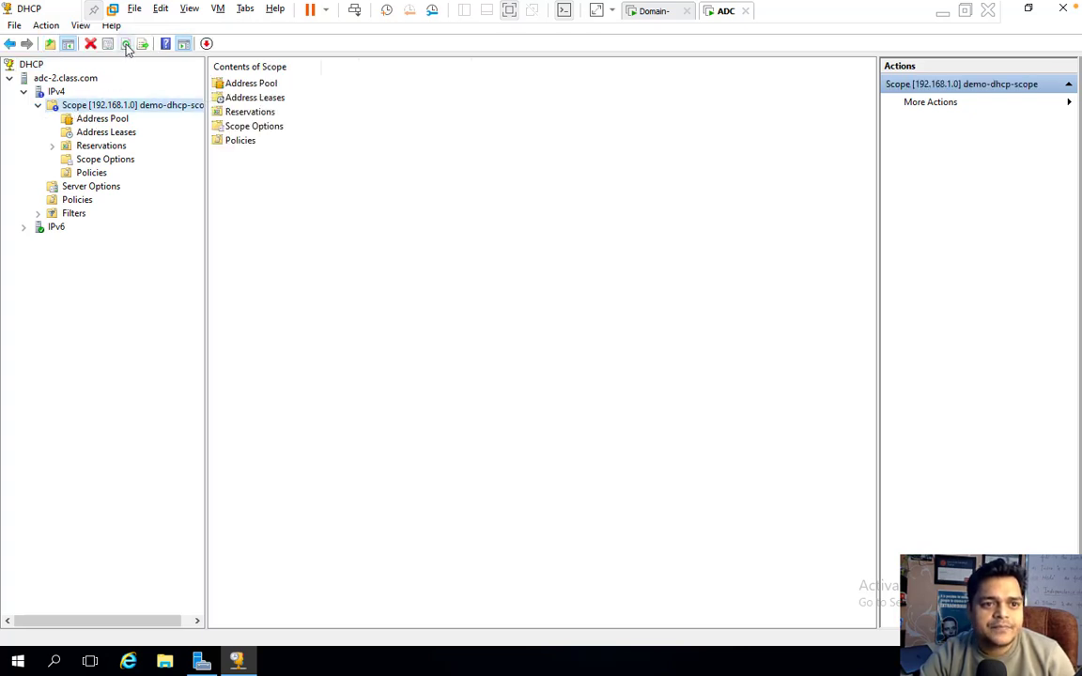
{"action": "left_click", "coordinate": [55, 93]}
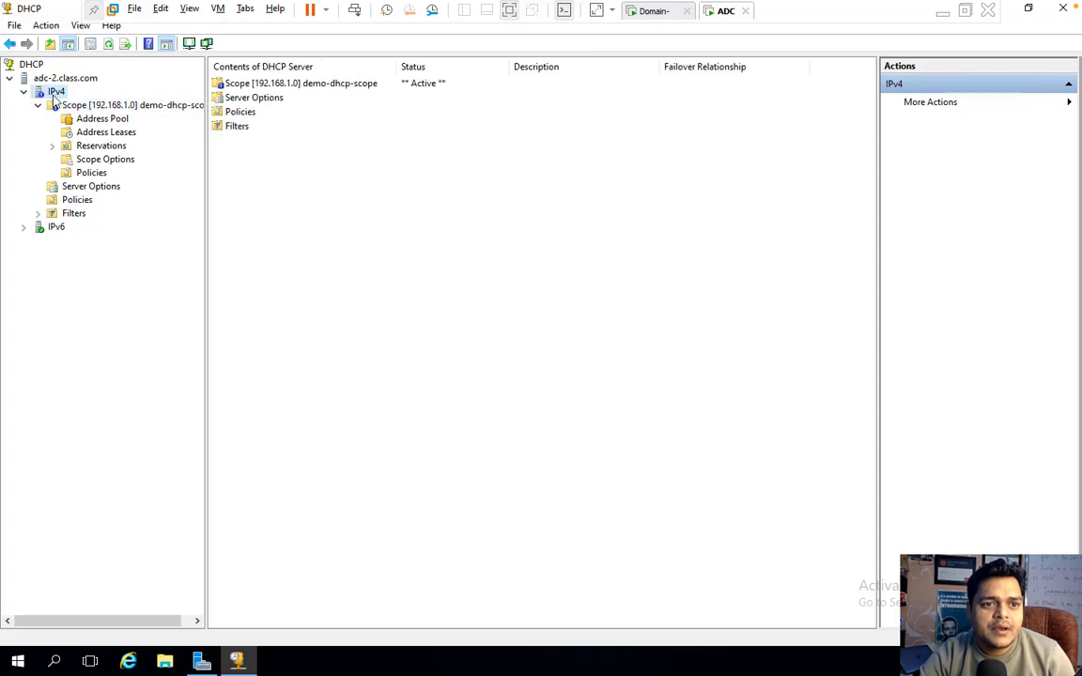
{"action": "right_click", "coordinate": [54, 97]}
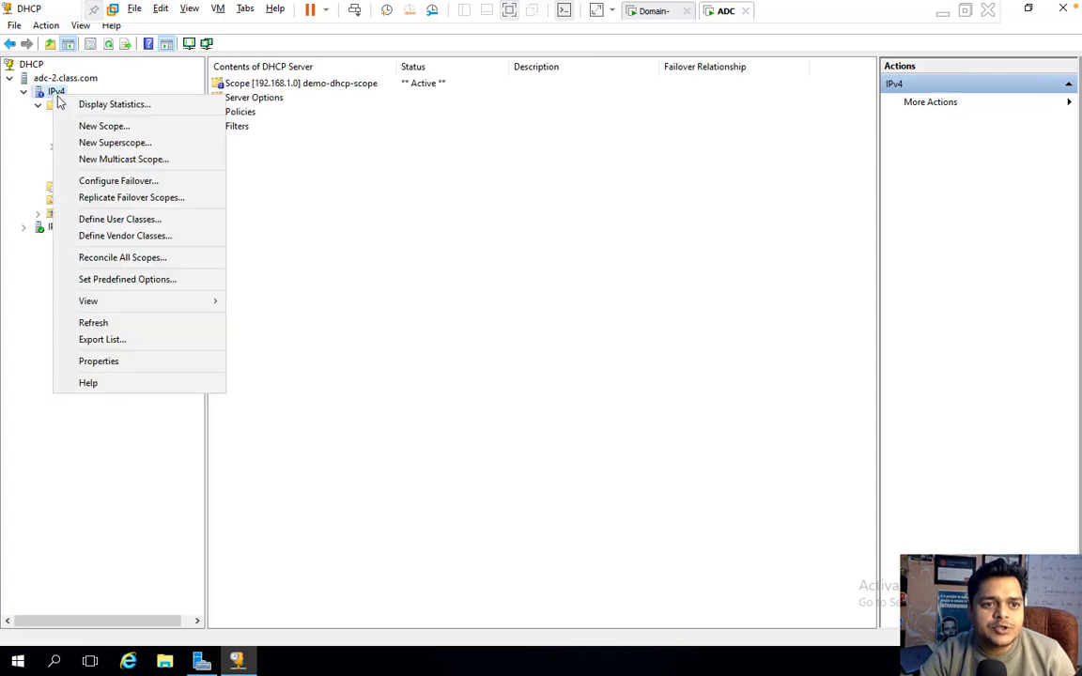
{"action": "left_click", "coordinate": [93, 324]}
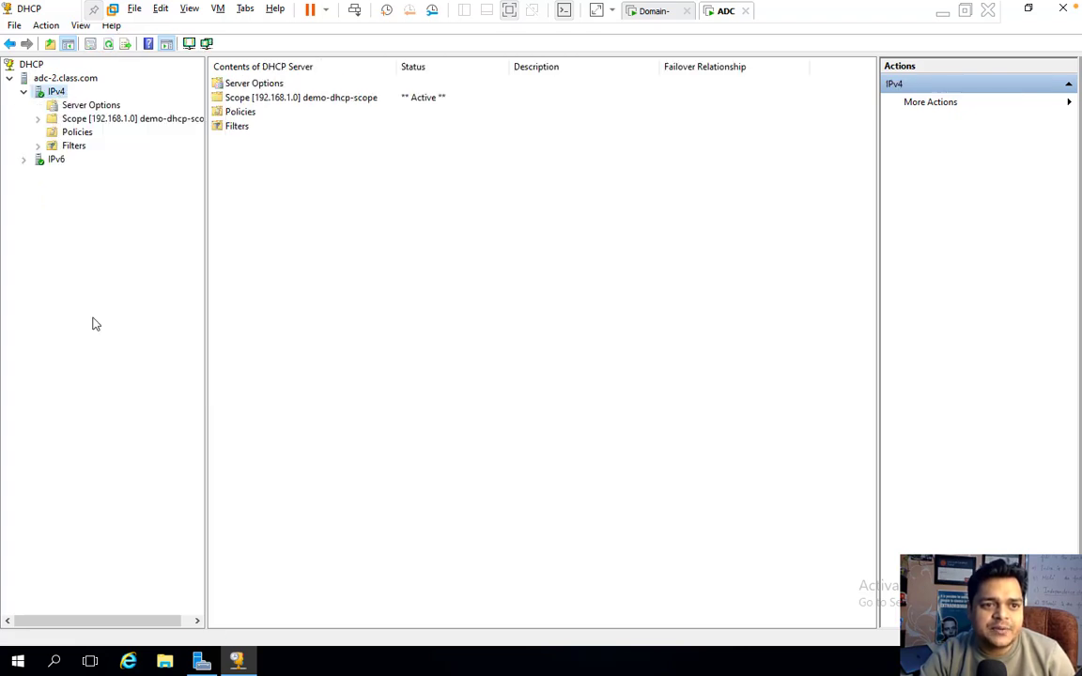
{"action": "left_click", "coordinate": [39, 120]}
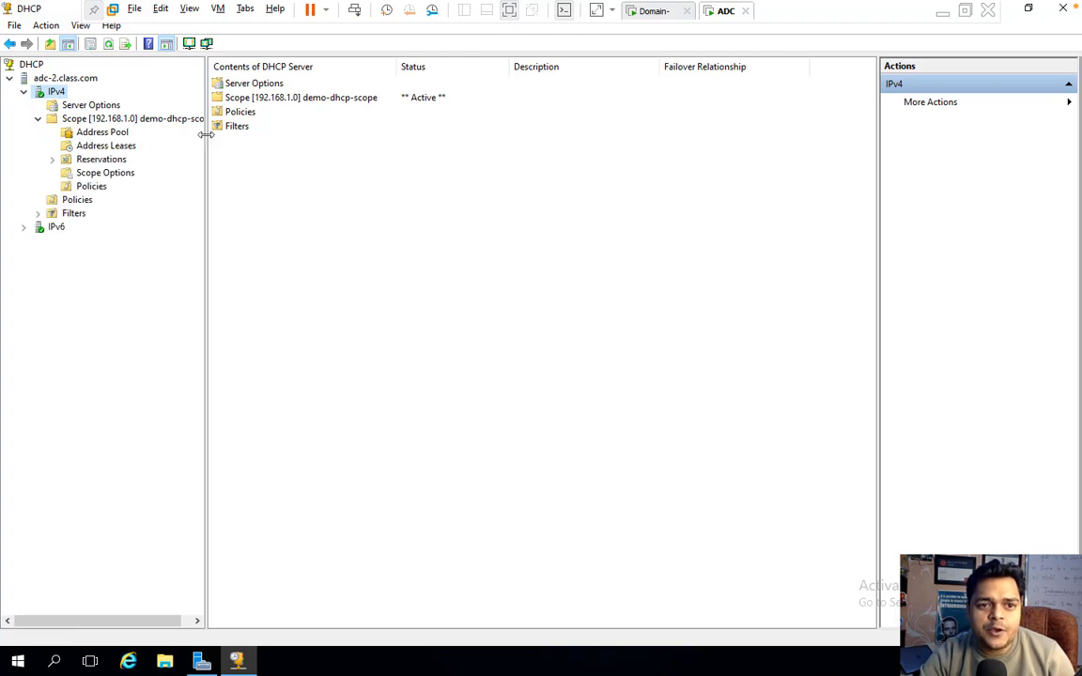
{"action": "left_click_drag", "start_coordinate": [205, 134], "coordinate": [260, 128]}
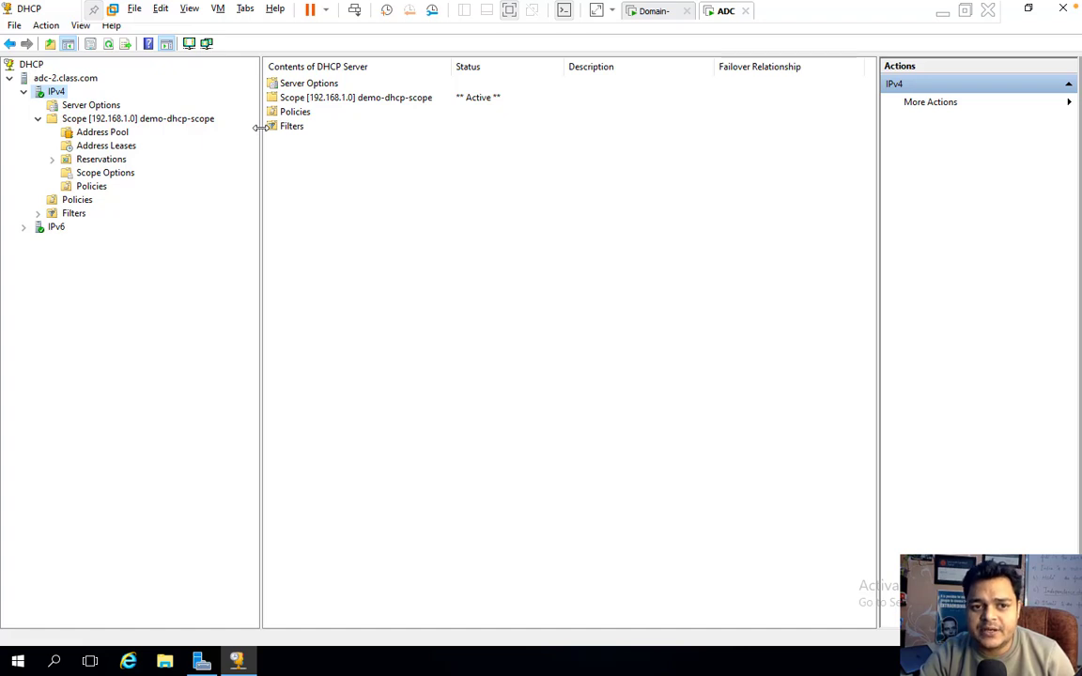
{"action": "left_click_drag", "start_coordinate": [260, 127], "coordinate": [236, 125]}
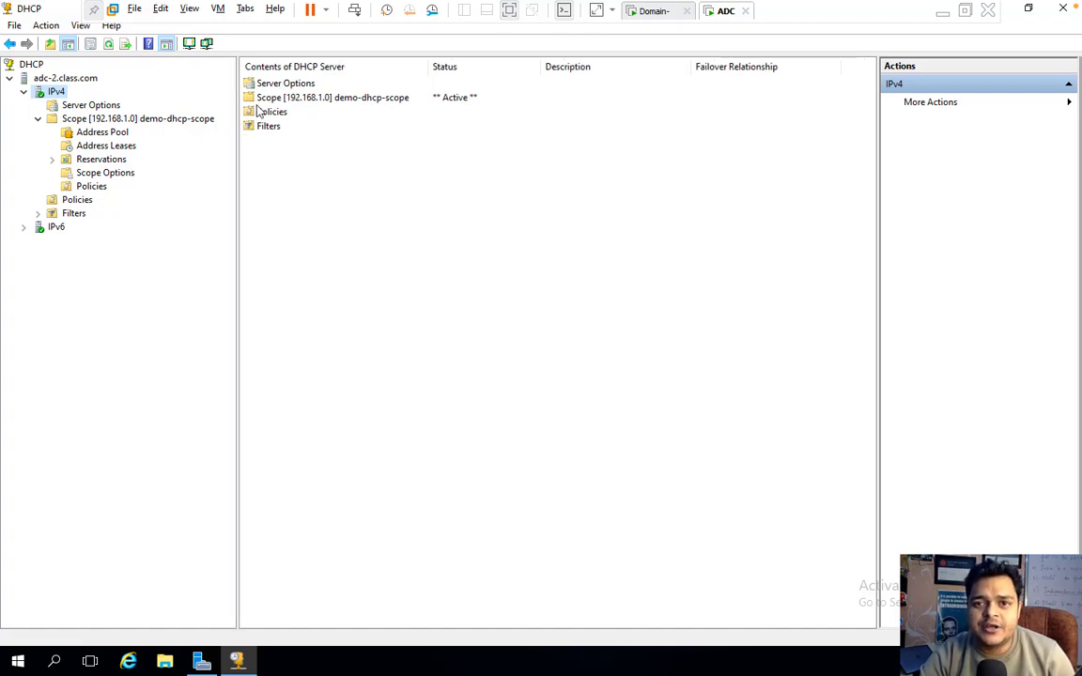
Switch to the Domain virtual machine, close Server Manager and dismiss the Shutdown Event Tracker without giving a reason
{"action": "left_click", "coordinate": [652, 13]}
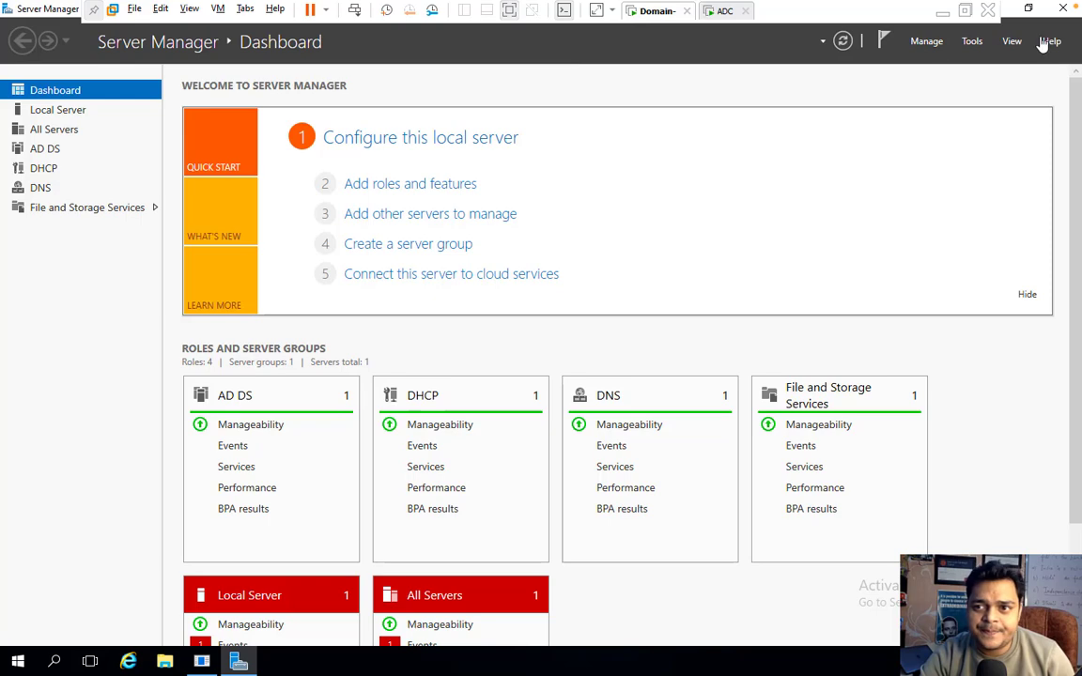
{"action": "left_click", "coordinate": [1062, 9]}
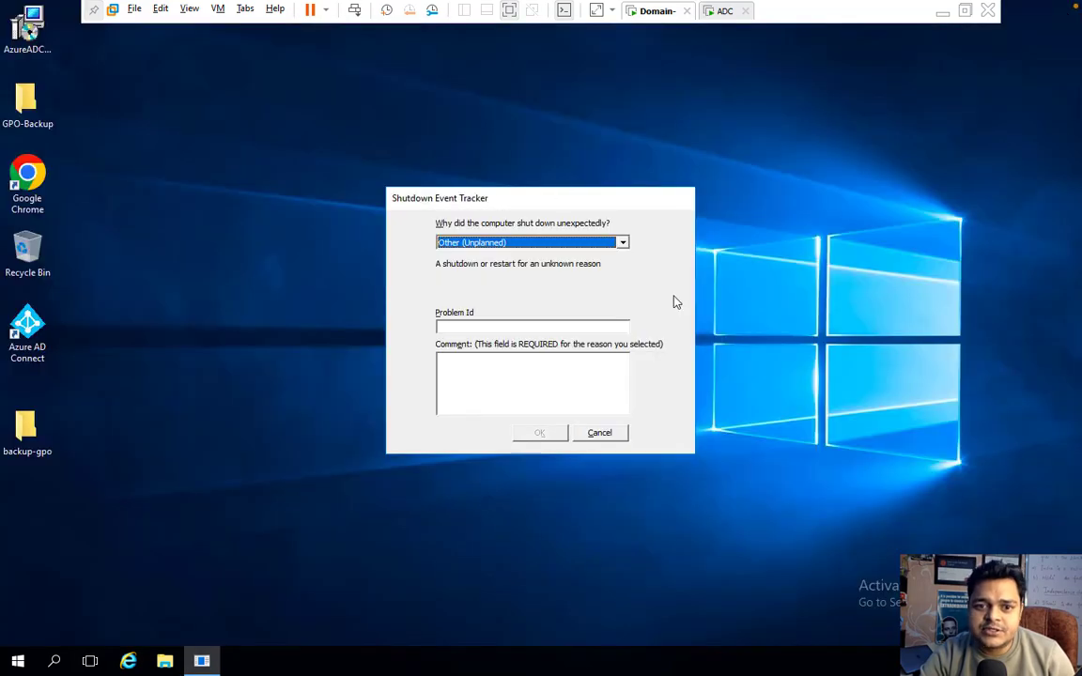
{"action": "left_click", "coordinate": [602, 434]}
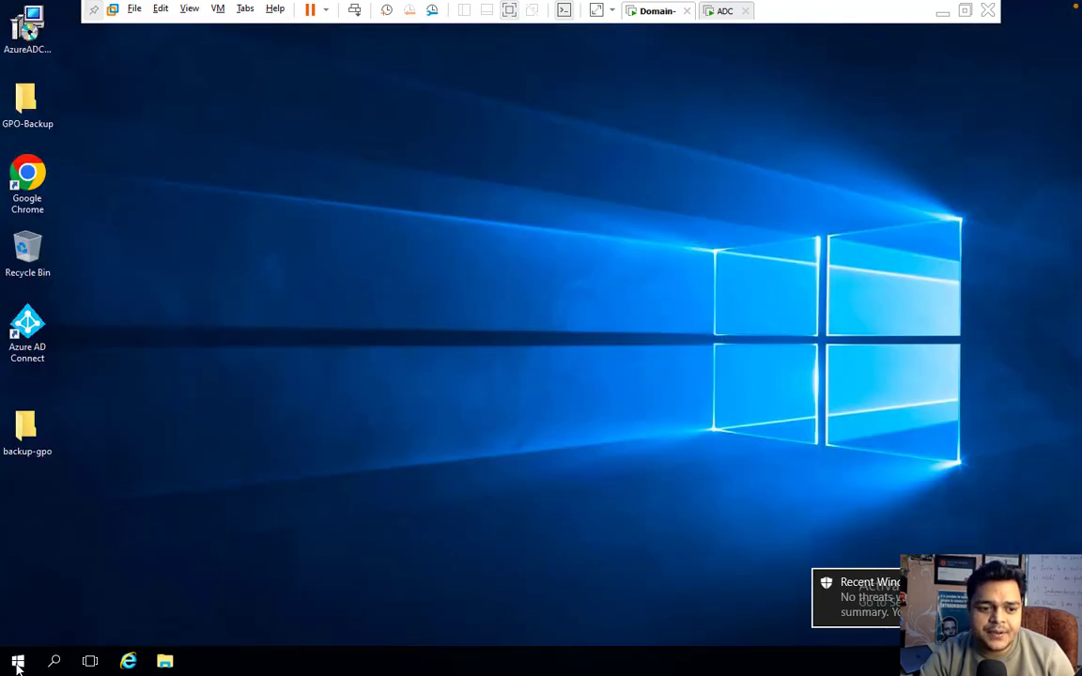
Open the Network Connections window on the Domain virtual machine
{"action": "right_click", "coordinate": [17, 667]}
{"action": "left_click", "coordinate": [61, 594]}
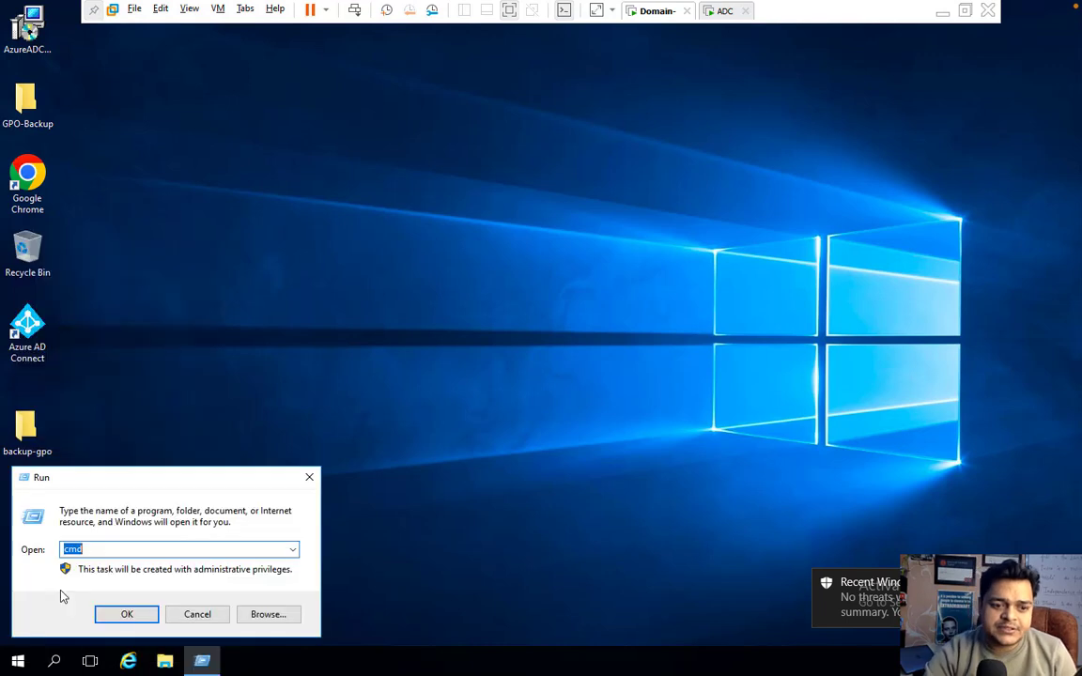
{"action": "type", "text": "ncs"}
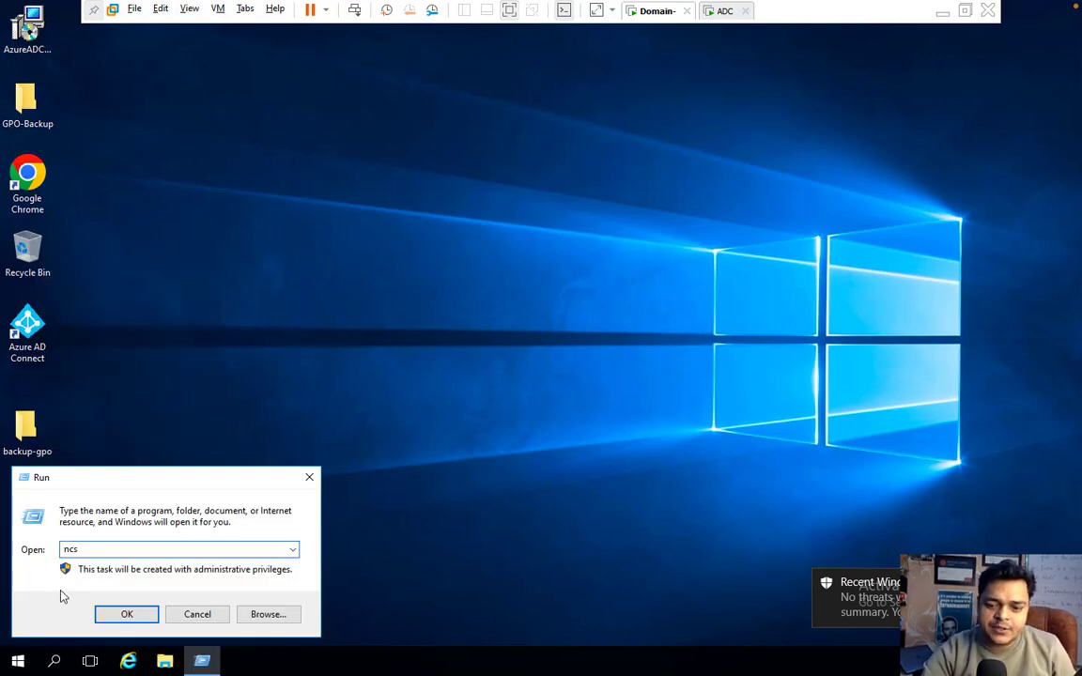
{"action": "key", "text": "Down"}
{"action": "key", "text": "Return"}
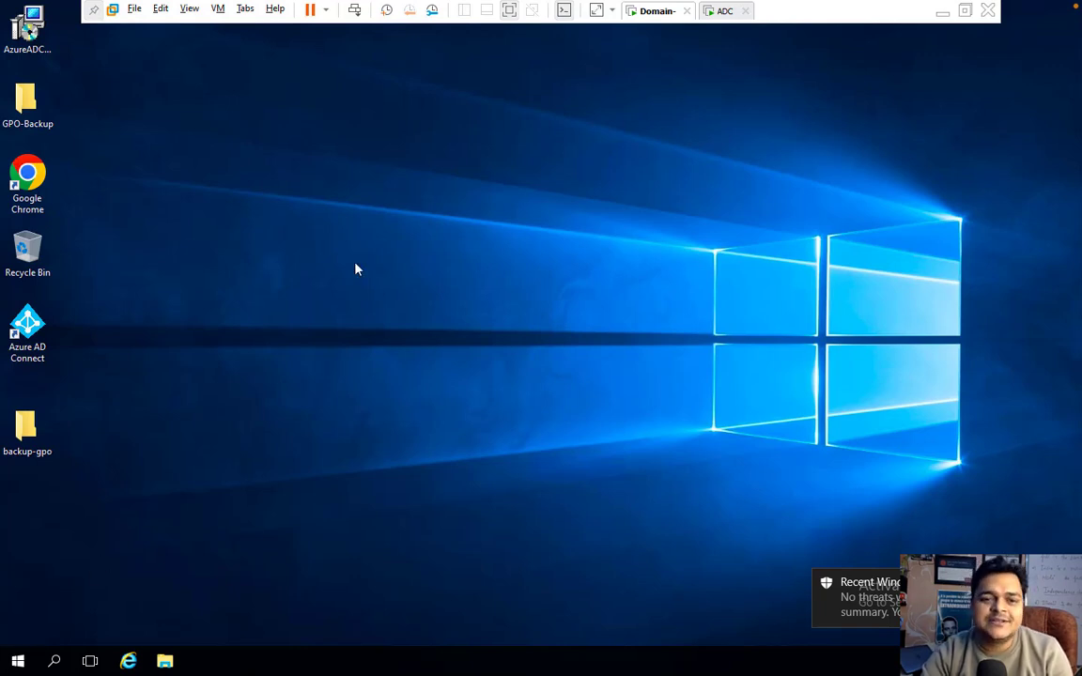
{"action": "right_click", "coordinate": [17, 658]}
{"action": "left_click", "coordinate": [551, 285]}
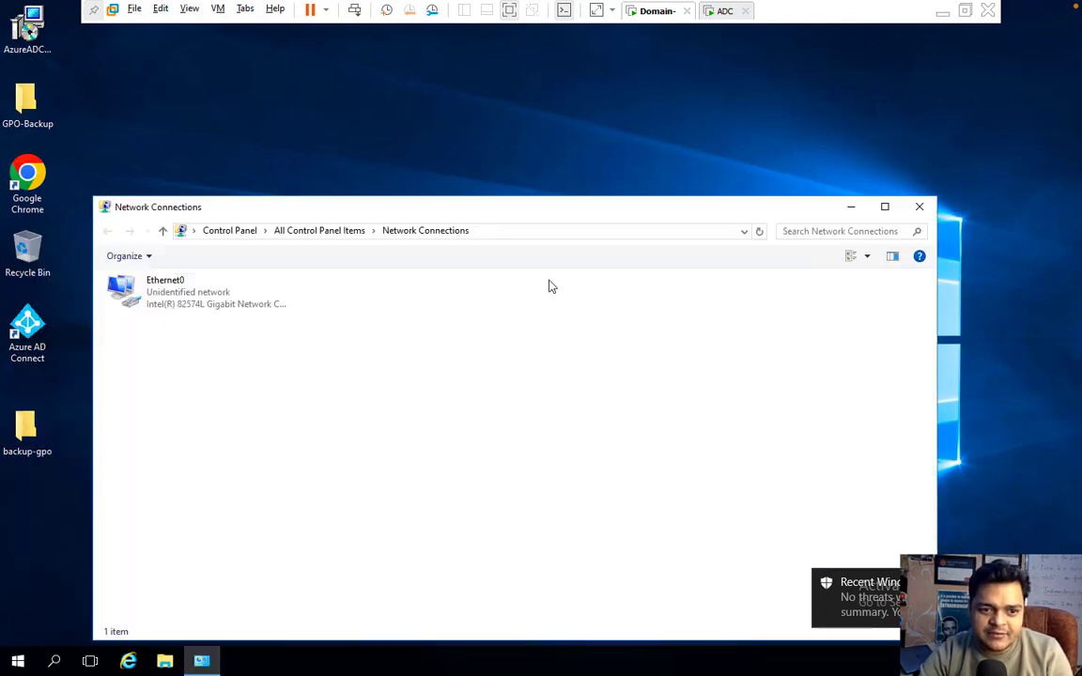
Set Ethernet0's TCP/IPv4 properties to obtain both the IP address and the DNS server address automatically, and apply the changes
{"action": "right_click", "coordinate": [188, 304]}
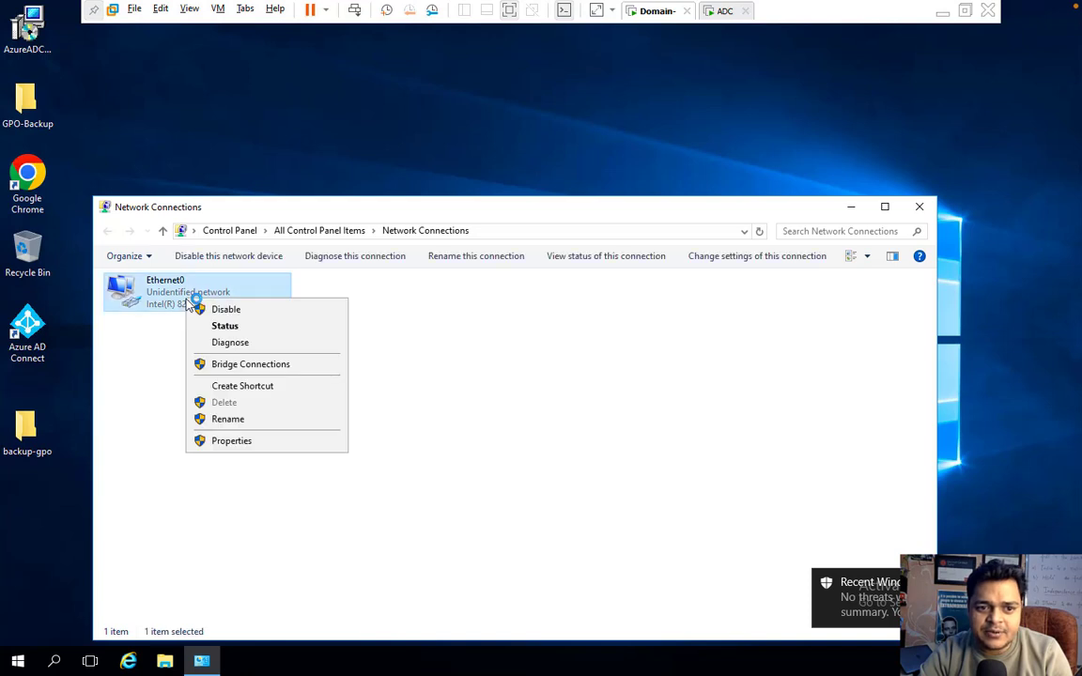
{"action": "left_click", "coordinate": [232, 442]}
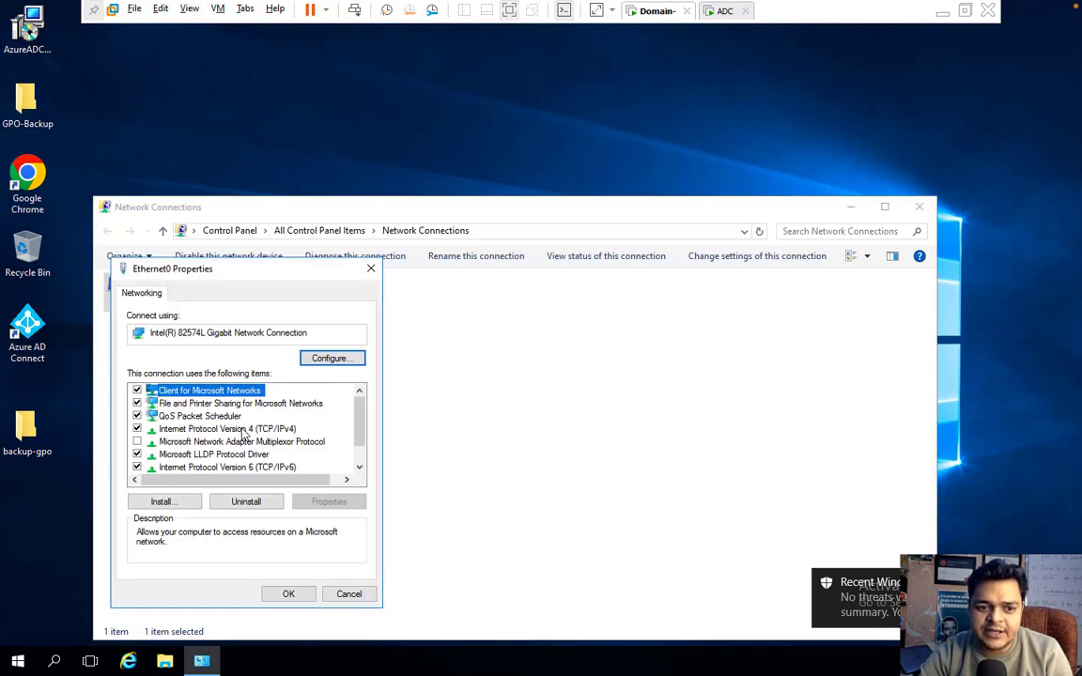
{"action": "double_click", "coordinate": [254, 431]}
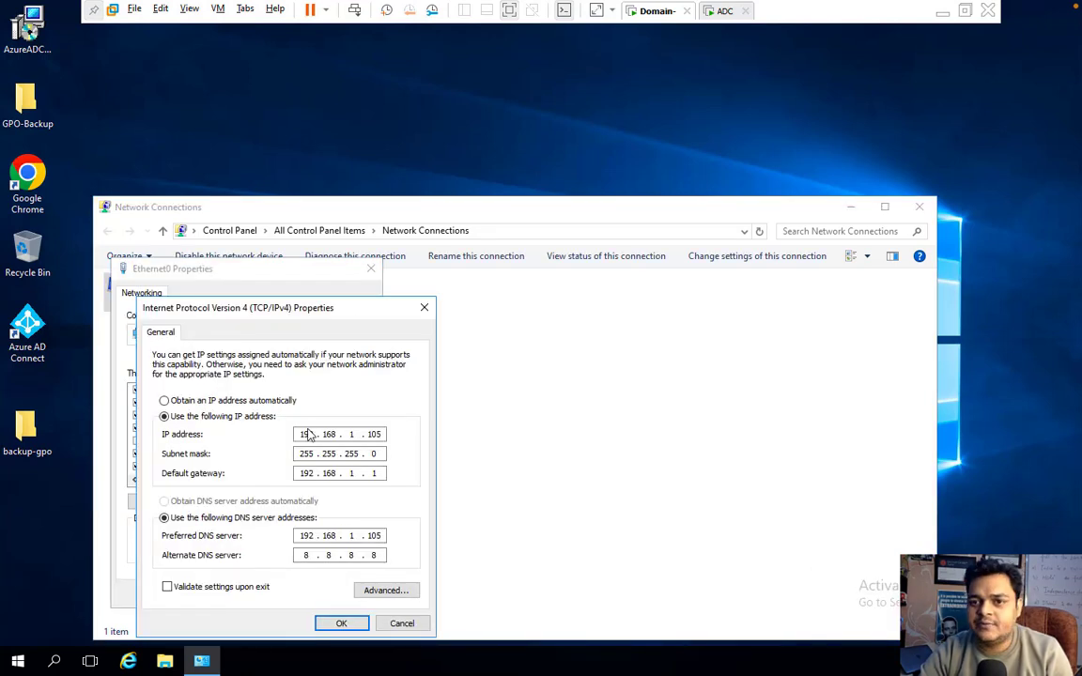
{"action": "left_click", "coordinate": [174, 400]}
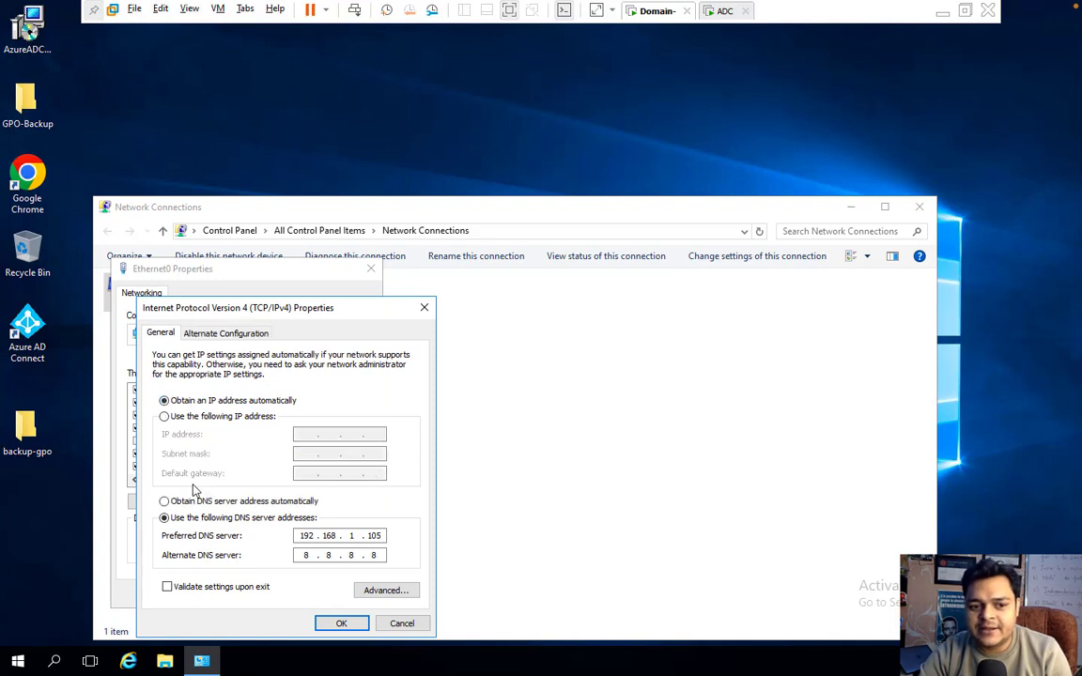
{"action": "left_click", "coordinate": [189, 505]}
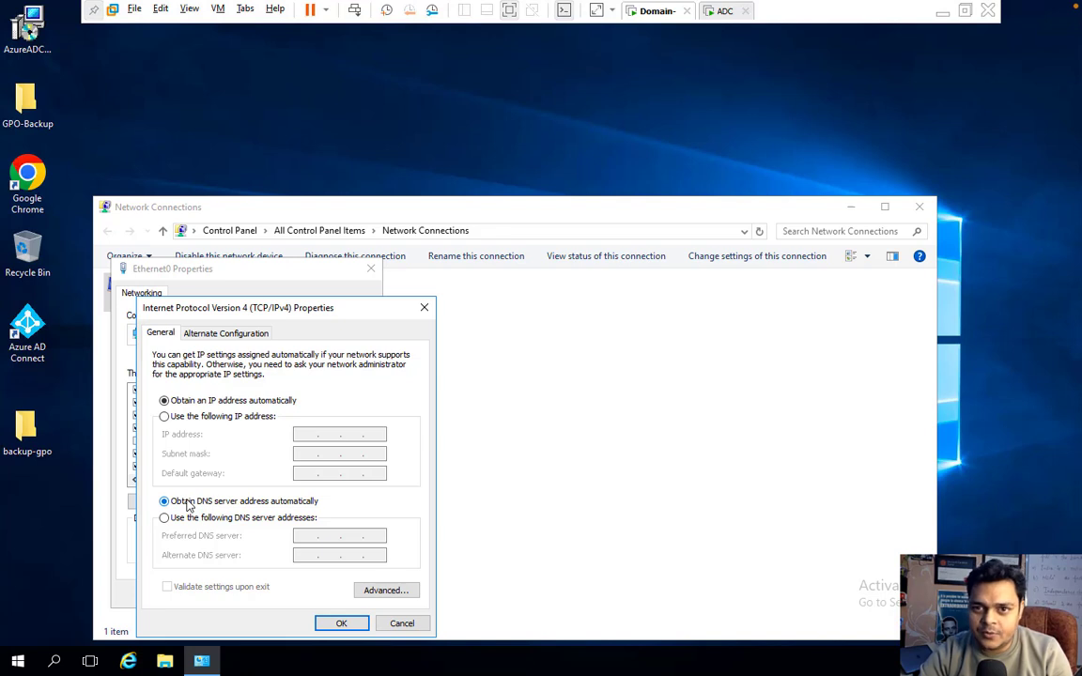
{"action": "left_click", "coordinate": [340, 625]}
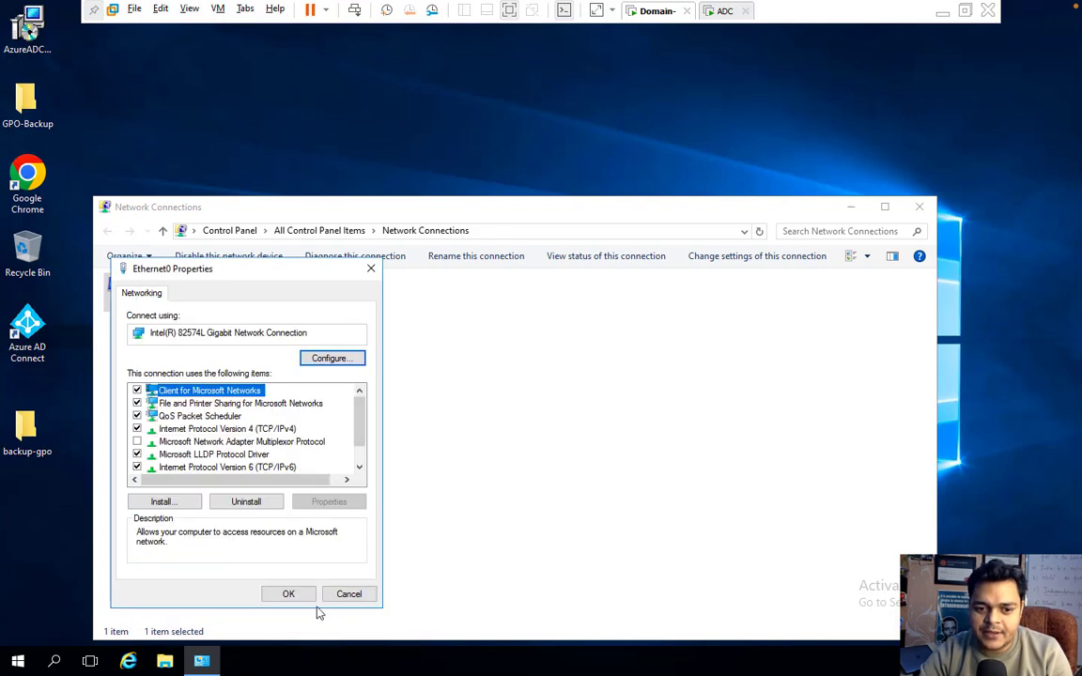
{"action": "left_click", "coordinate": [297, 595]}
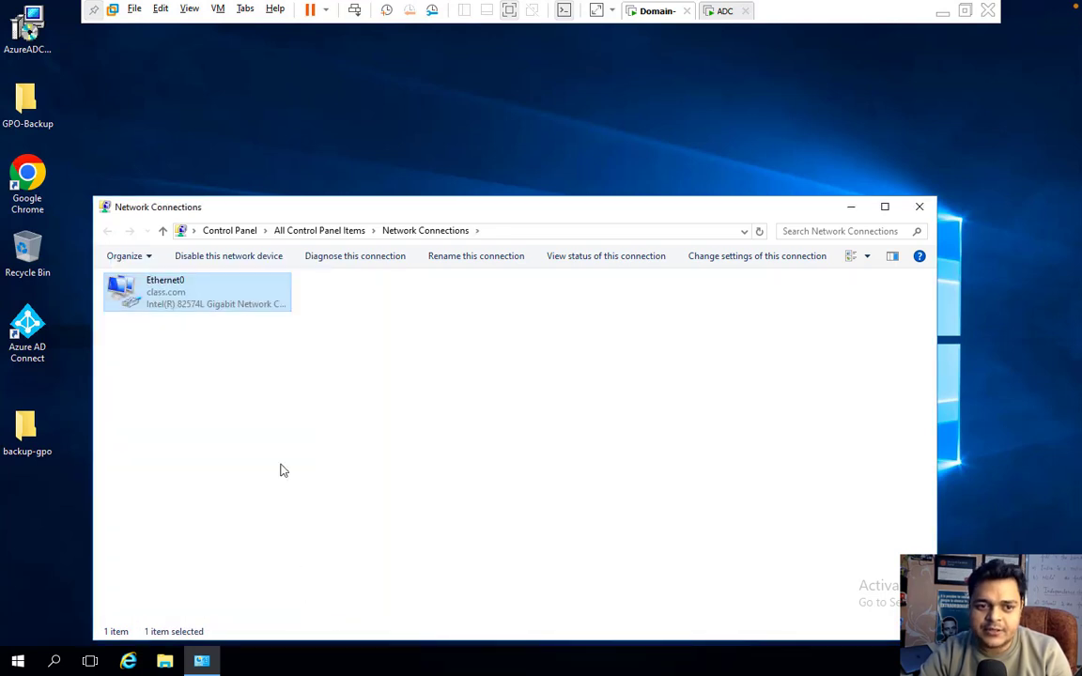
Check Ethernet0's connection details for the assigned IPv4 address and DHCP server, closing the status windows when done
{"action": "right_click", "coordinate": [185, 297]}
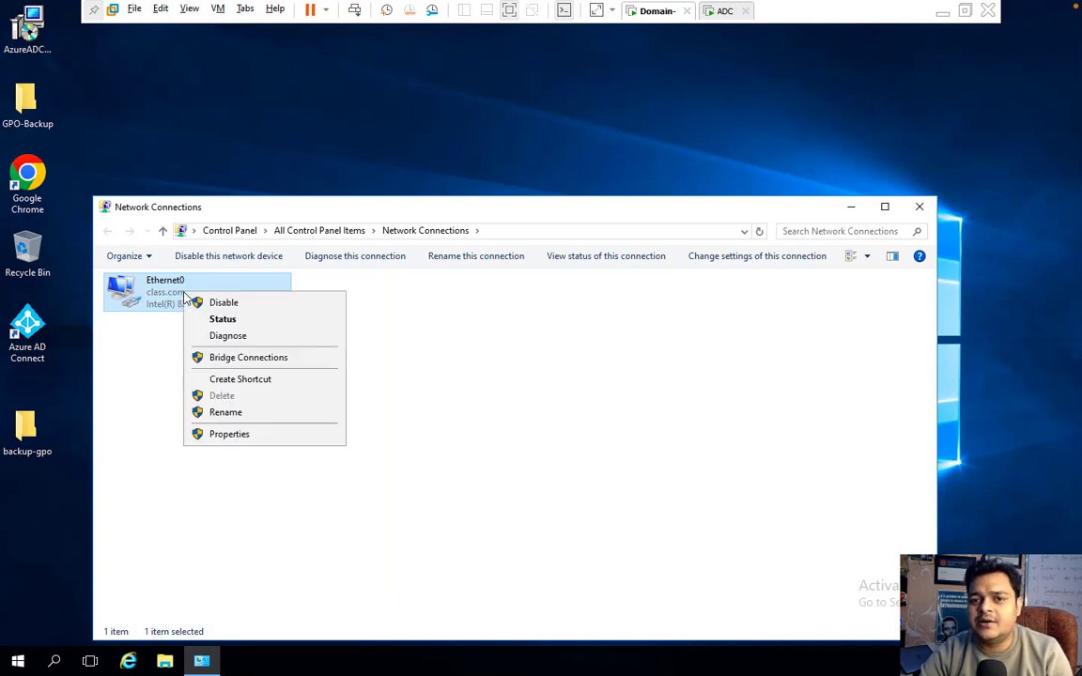
{"action": "left_click", "coordinate": [516, 318]}
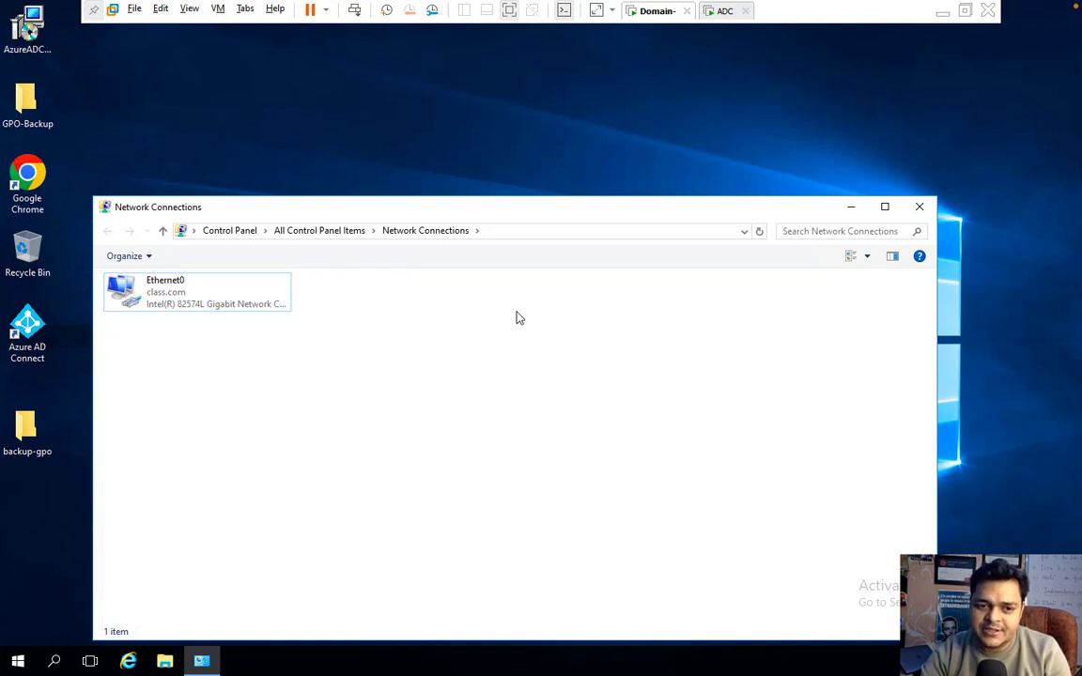
{"action": "right_click", "coordinate": [180, 291]}
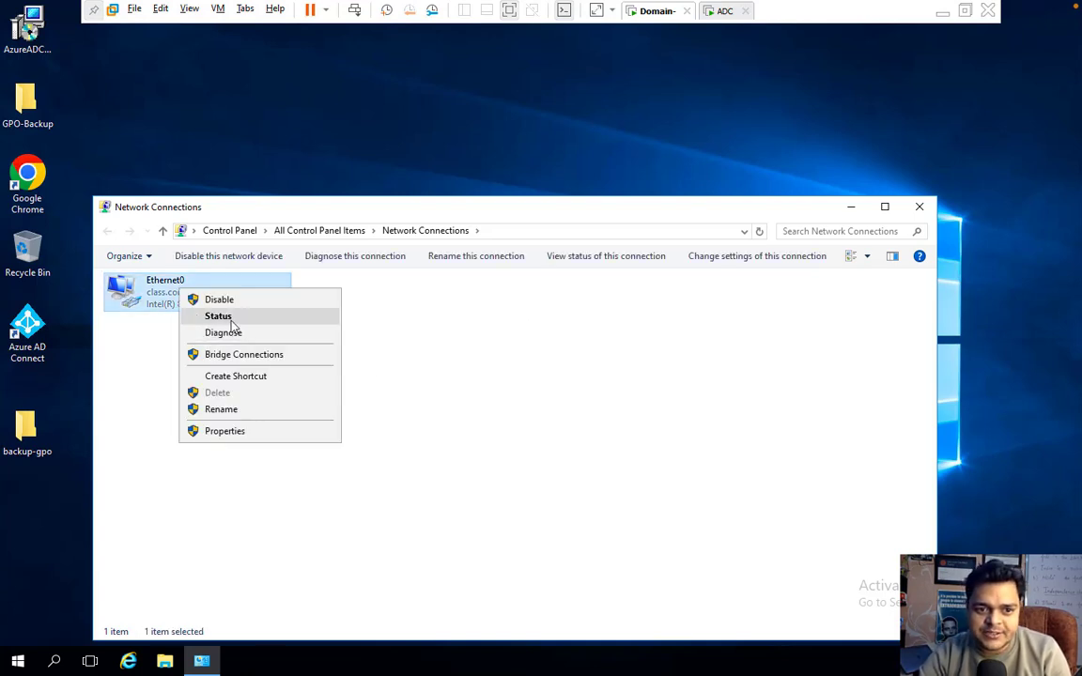
{"action": "left_click", "coordinate": [218, 317]}
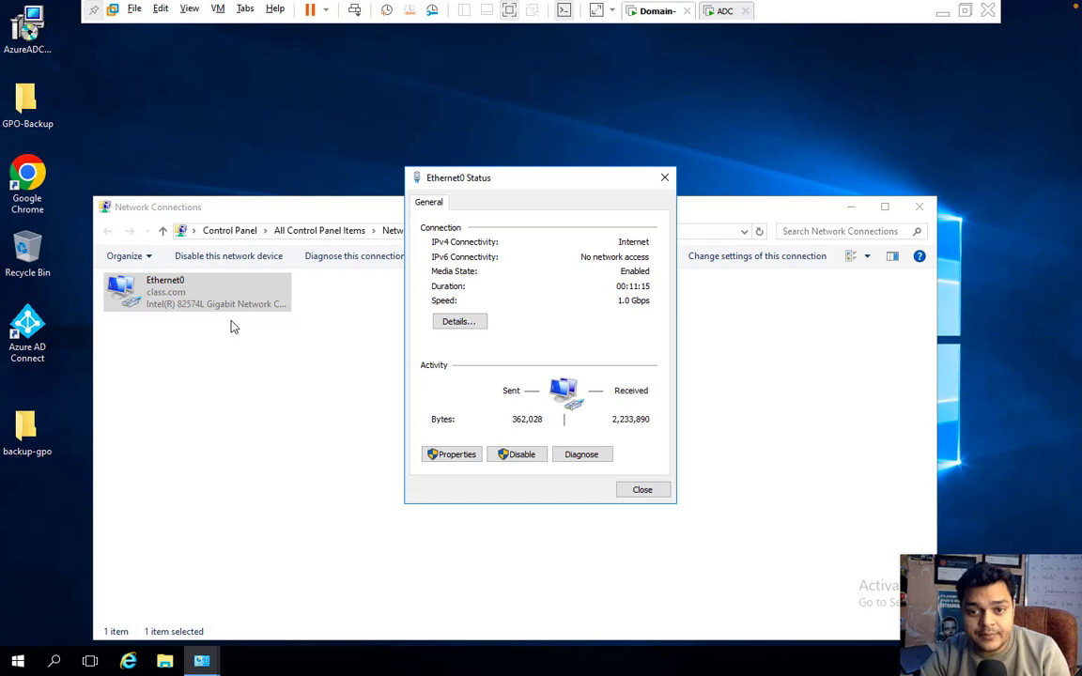
{"action": "left_click", "coordinate": [460, 321]}
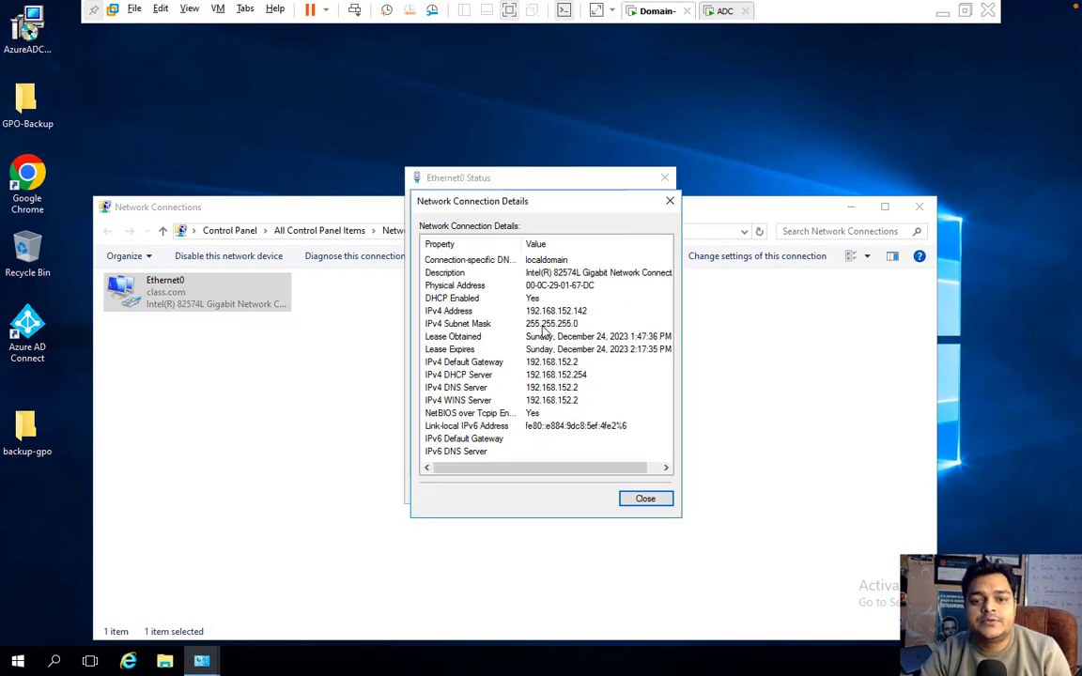
{"action": "left_click", "coordinate": [646, 499]}
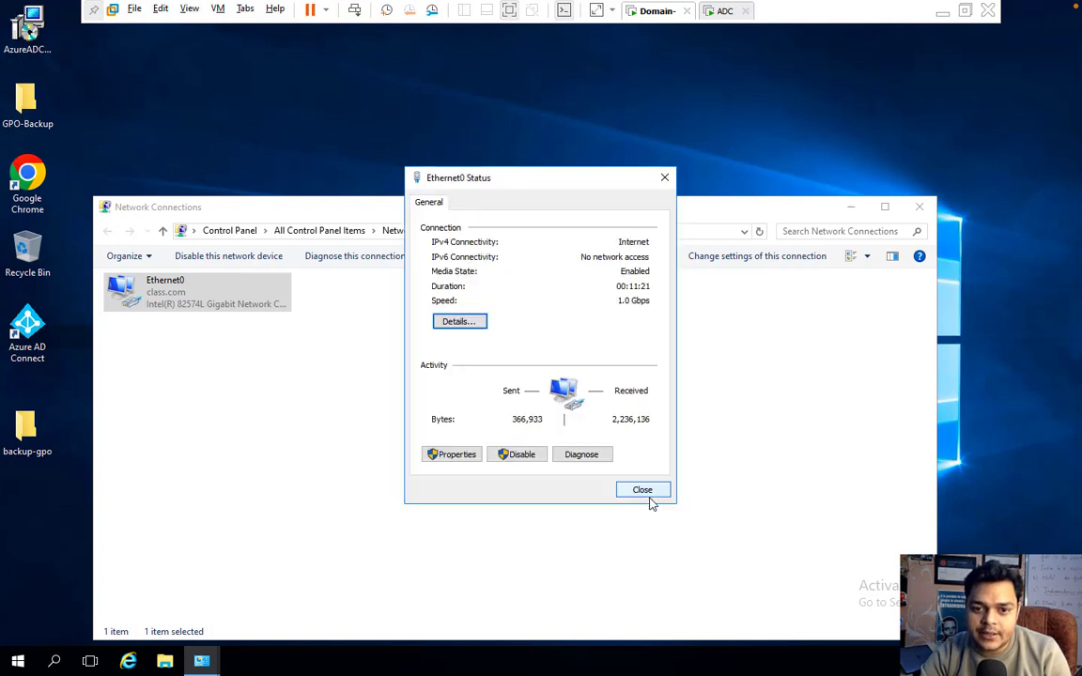
{"action": "left_click", "coordinate": [638, 492]}
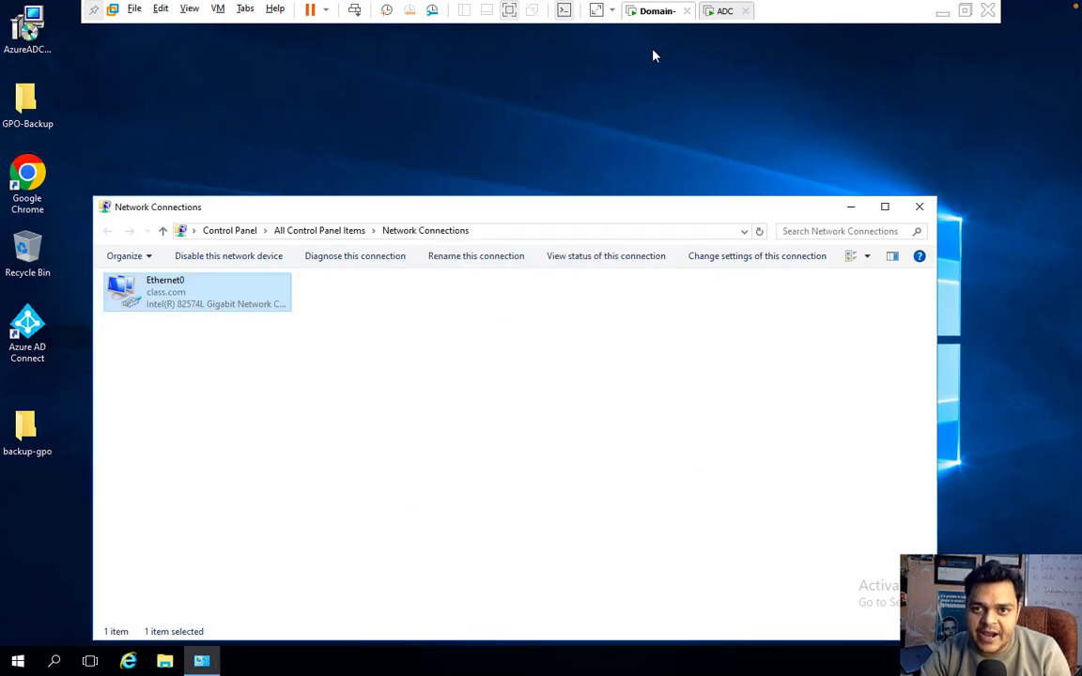
Set the ADC virtual machine's network adapter to Bridged with the physical network connection state replicated
{"action": "right_click", "coordinate": [655, 18]}
{"action": "left_click", "coordinate": [728, 12]}
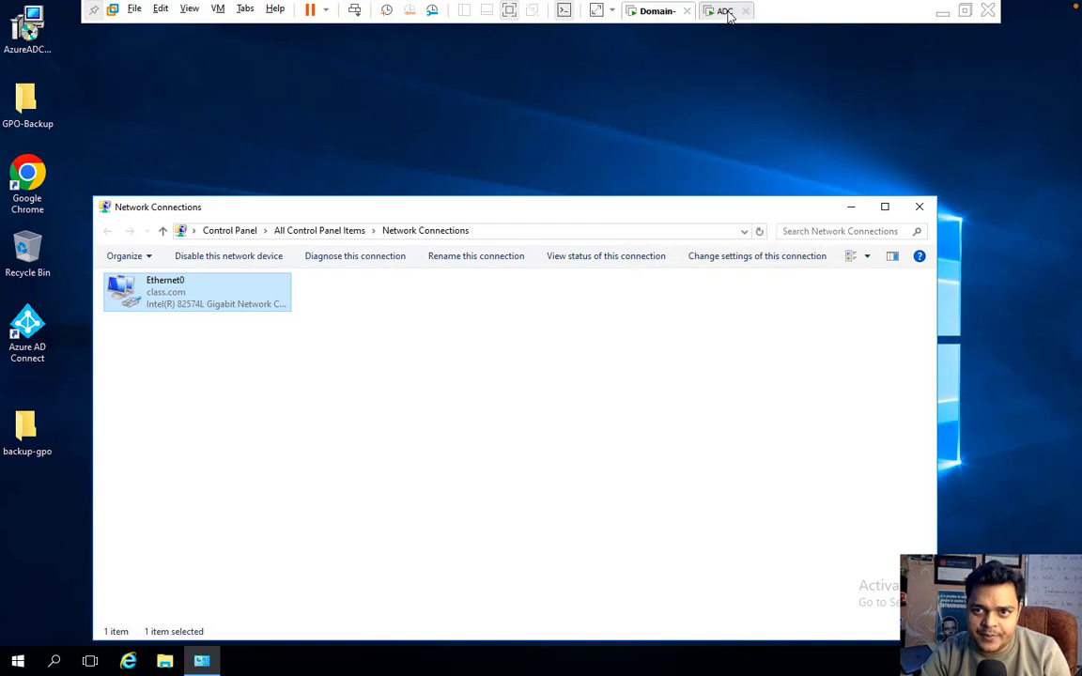
{"action": "right_click", "coordinate": [728, 14]}
{"action": "left_click", "coordinate": [774, 212]}
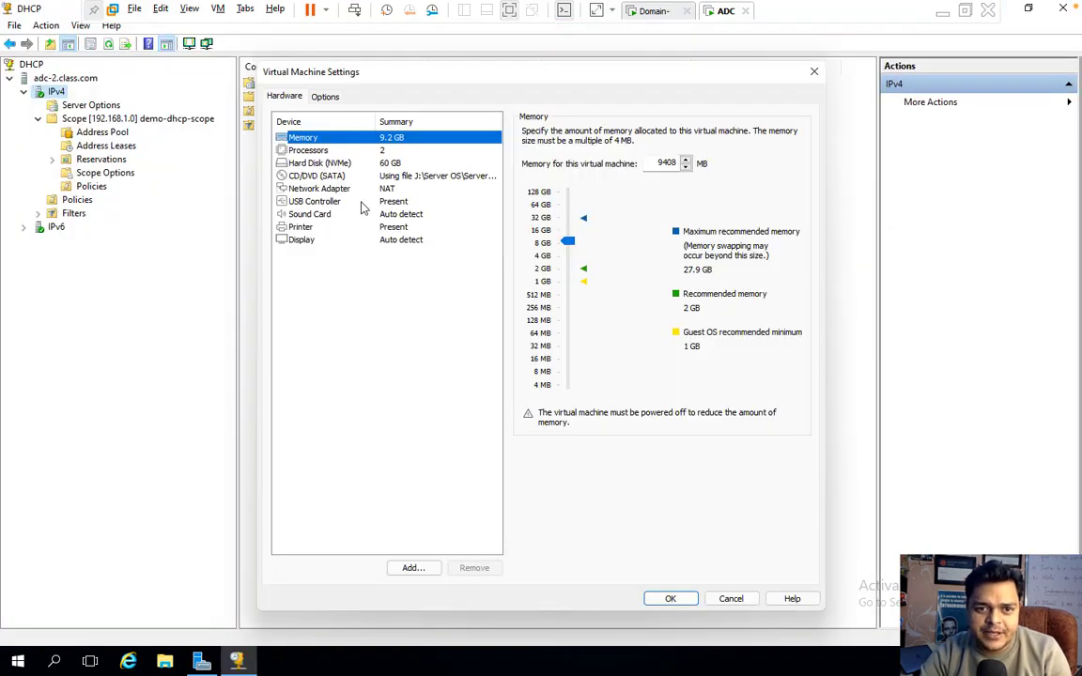
{"action": "left_click", "coordinate": [390, 189]}
{"action": "left_click", "coordinate": [527, 187]}
{"action": "left_click", "coordinate": [542, 204]}
{"action": "left_click", "coordinate": [676, 601]}
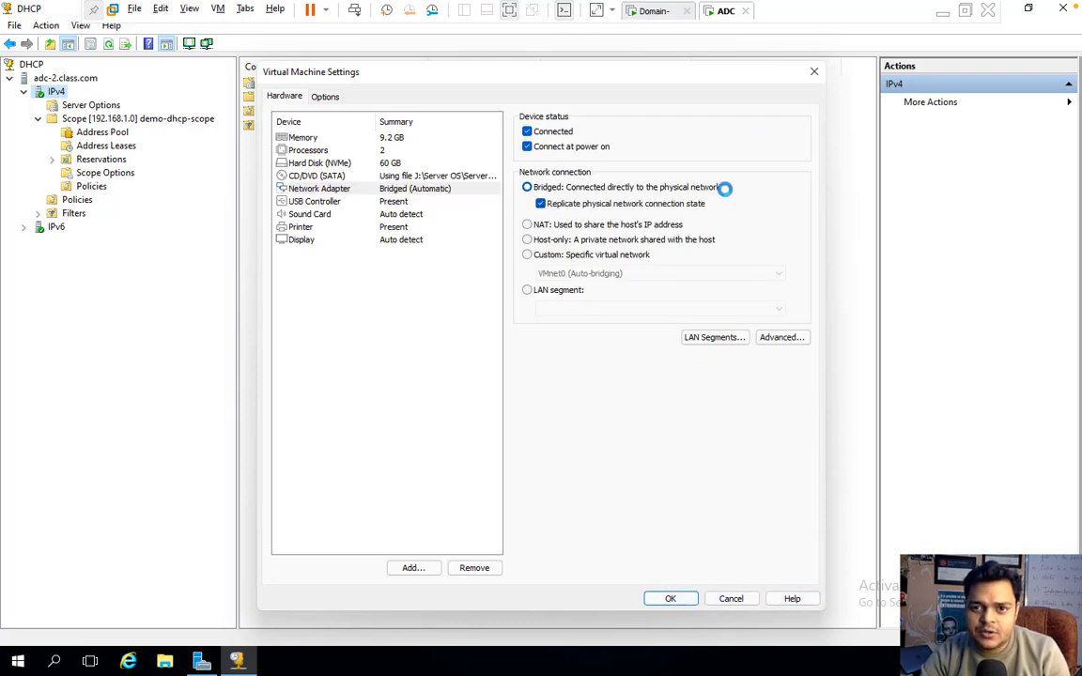
Set the Domain virtual machine's network adapter to Bridged with the physical connection state replicated, and return to the ADC machine
{"action": "right_click", "coordinate": [655, 13]}
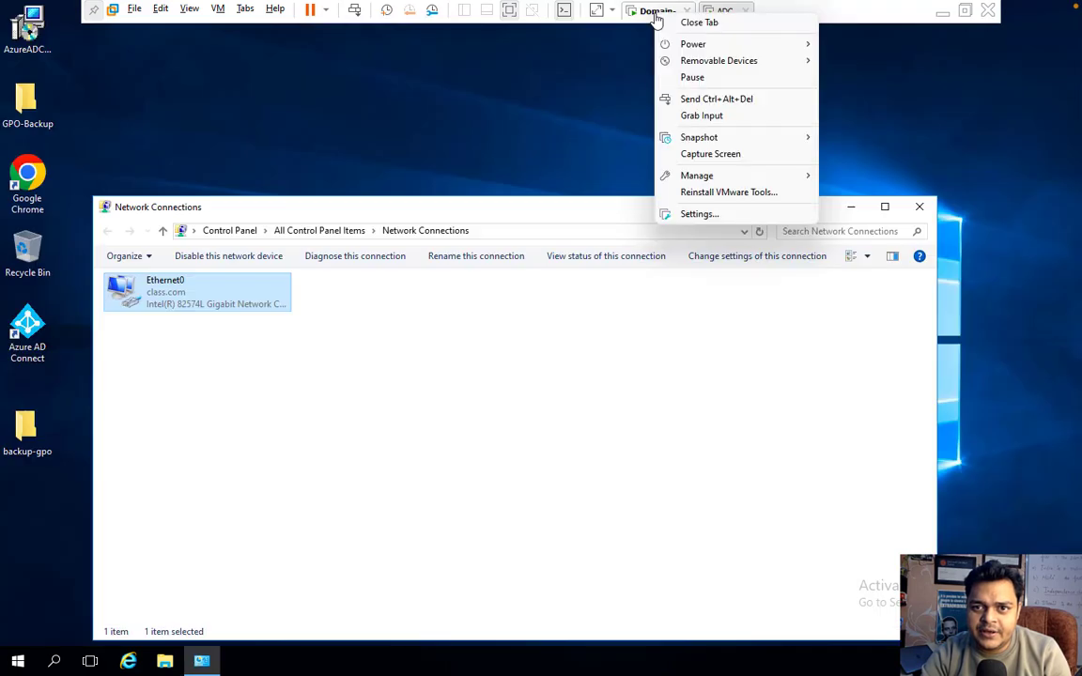
{"action": "left_click", "coordinate": [695, 213]}
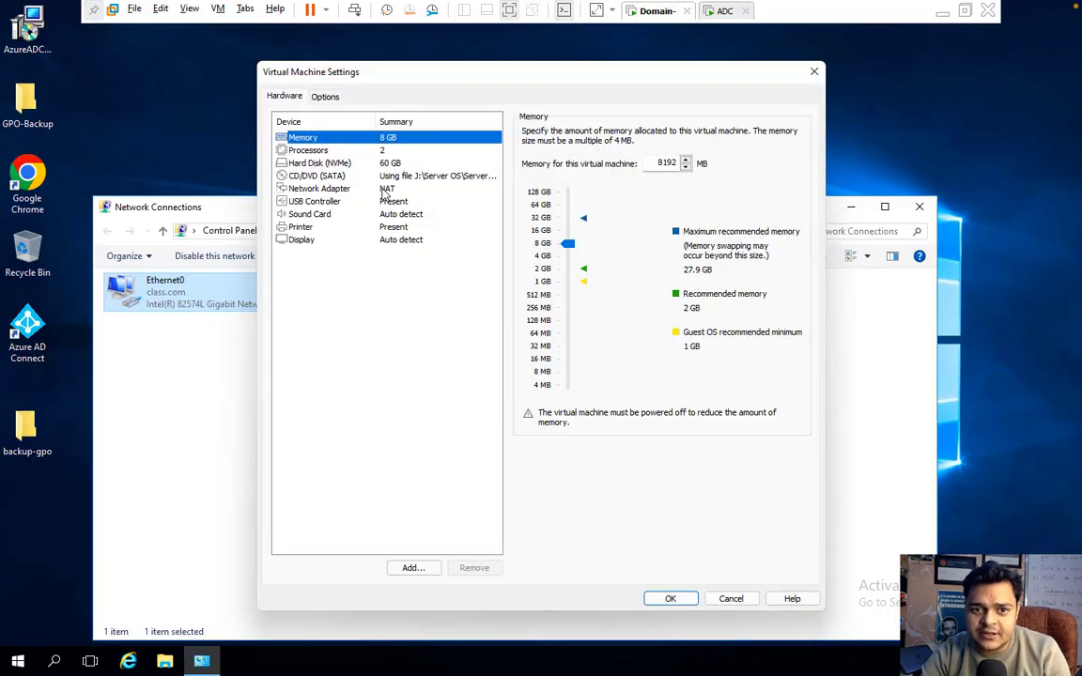
{"action": "left_click", "coordinate": [393, 189]}
{"action": "left_click", "coordinate": [527, 187]}
{"action": "left_click", "coordinate": [541, 205]}
{"action": "left_click", "coordinate": [670, 598]}
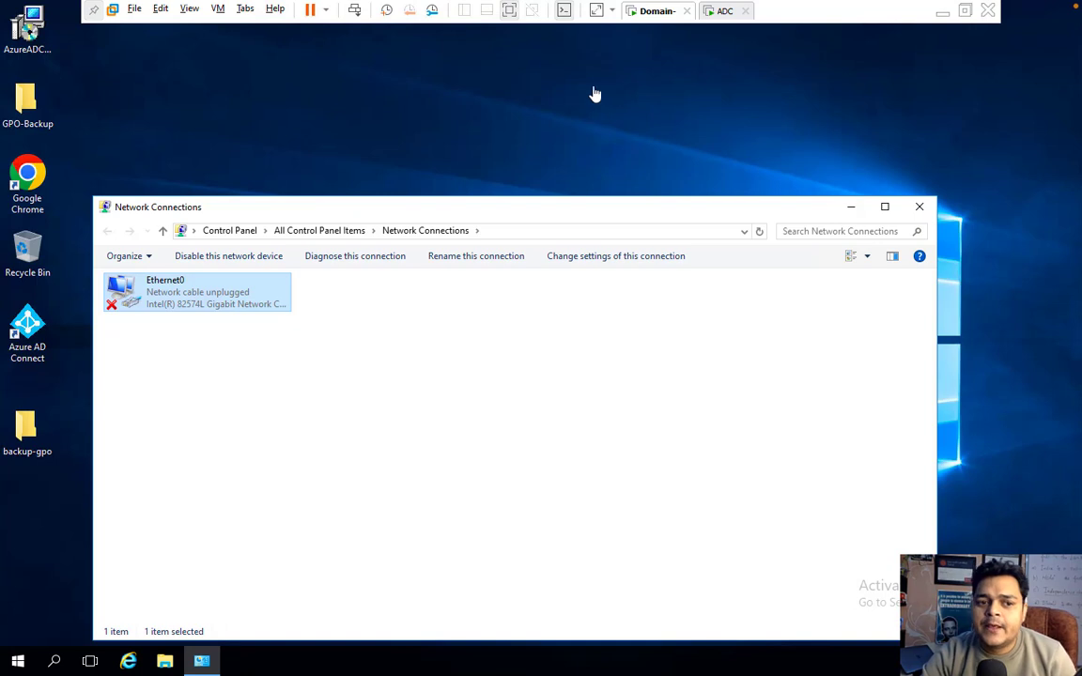
{"action": "left_click", "coordinate": [722, 14]}
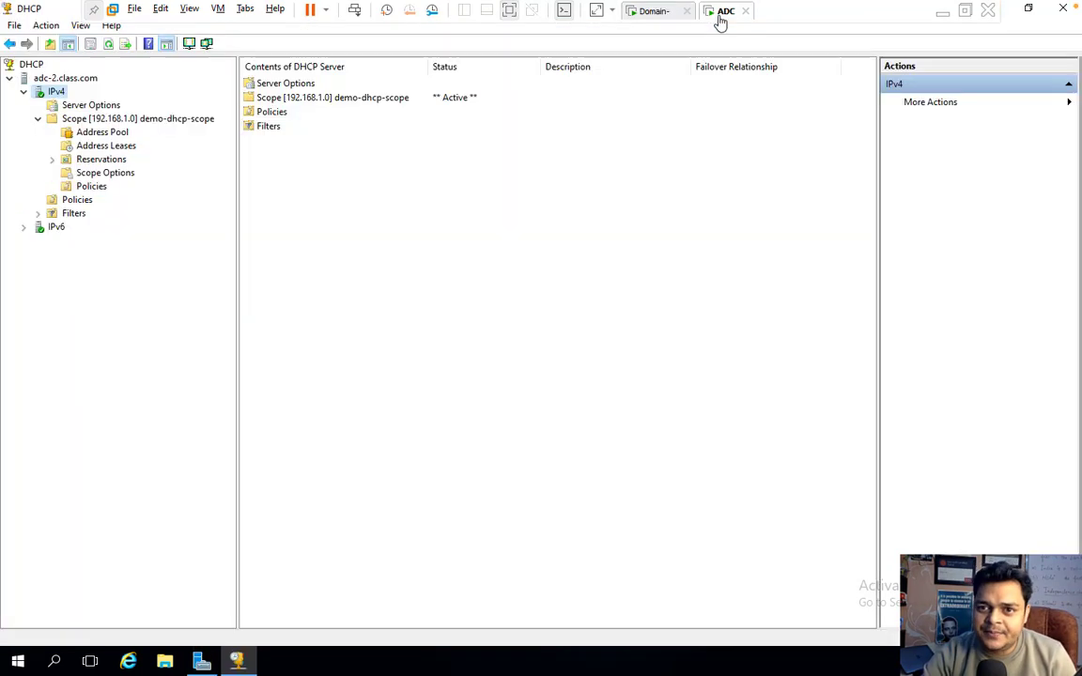
Switch to the Domain machine and check Ethernet0's network connection details for its IPv4 address and DHCP server
{"action": "left_click", "coordinate": [654, 13]}
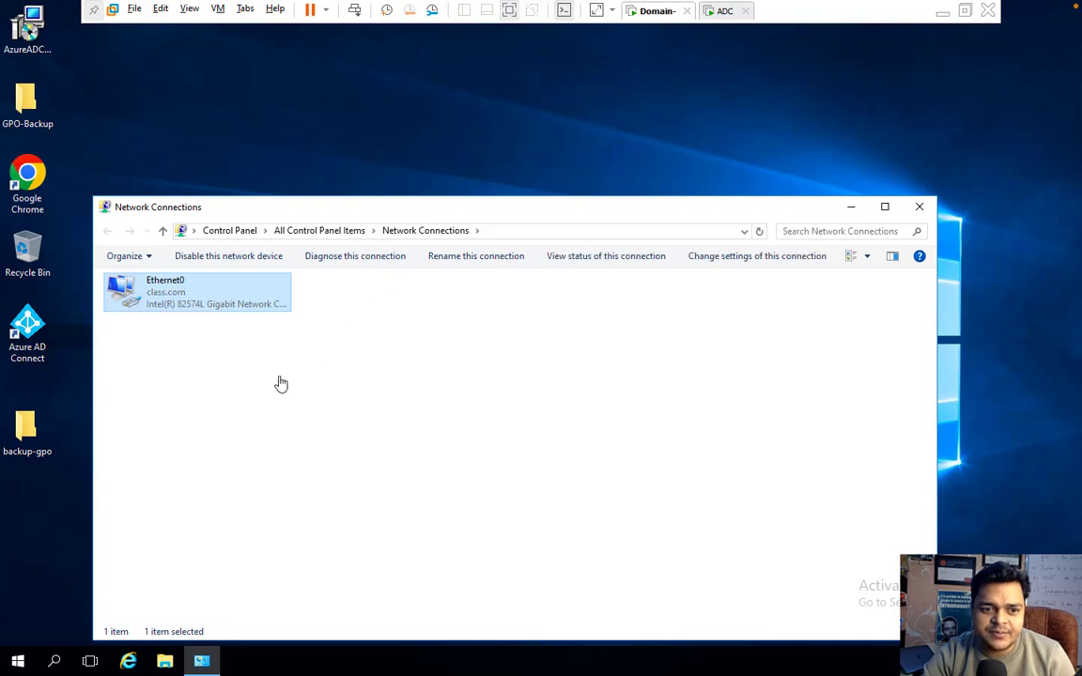
{"action": "right_click", "coordinate": [201, 302]}
{"action": "left_click", "coordinate": [235, 323]}
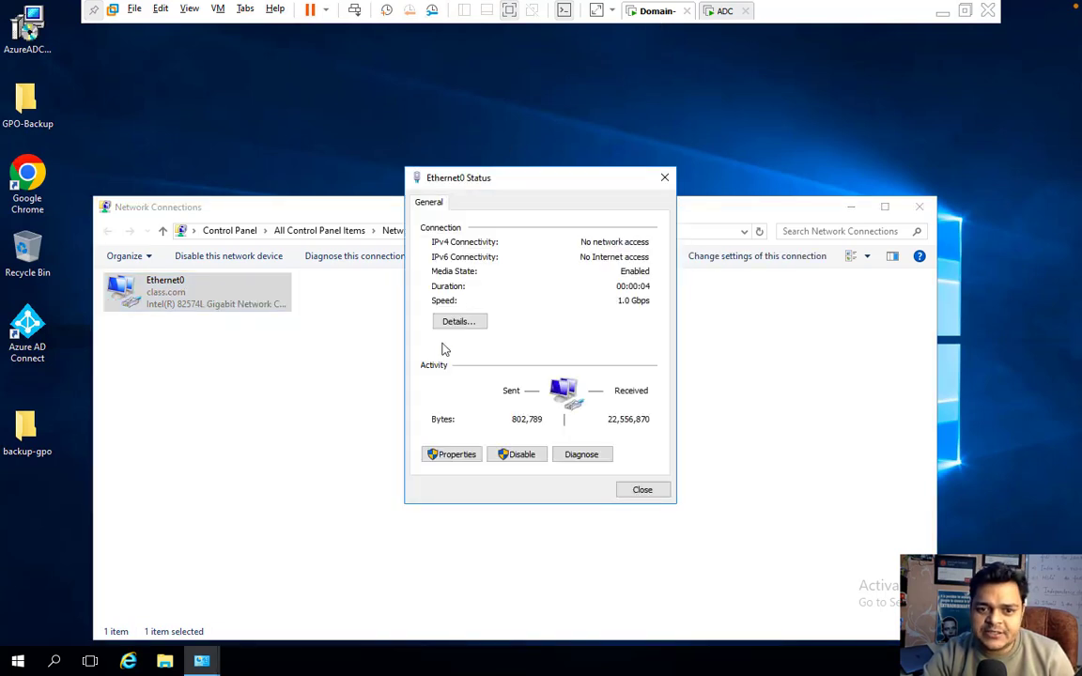
{"action": "left_click", "coordinate": [457, 320]}
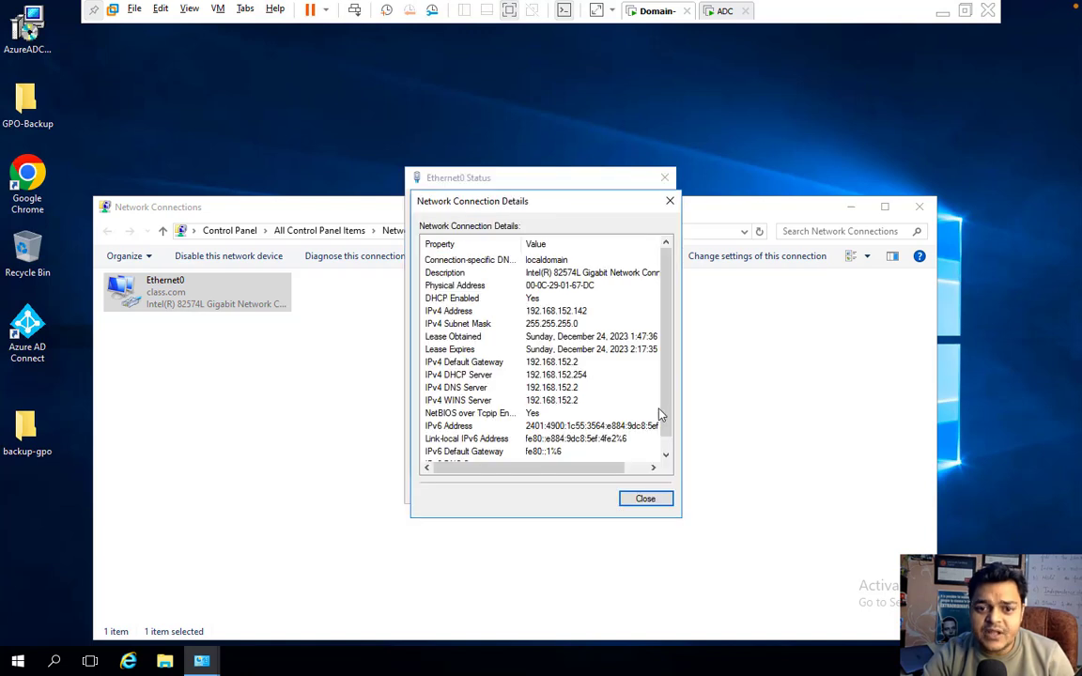
{"action": "left_click", "coordinate": [645, 499]}
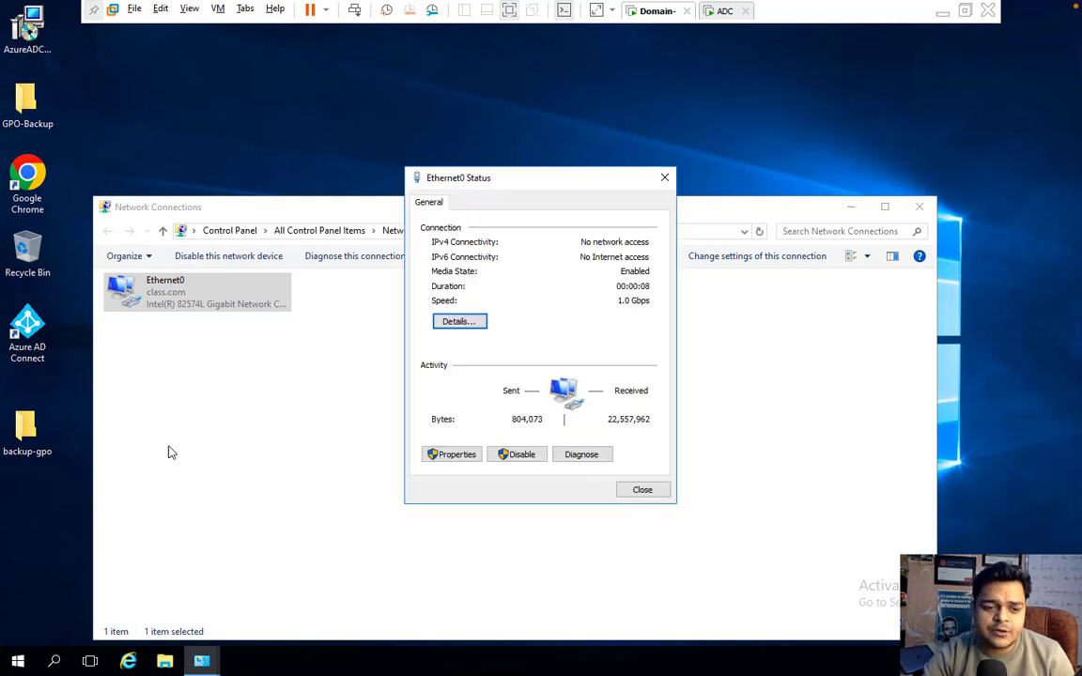
Open a command prompt on the Domain machine and release its current IP address with ipconfig /release
{"action": "key", "text": "super+r"}
{"action": "type", "text": "cmd"}
{"action": "key", "text": "Return"}
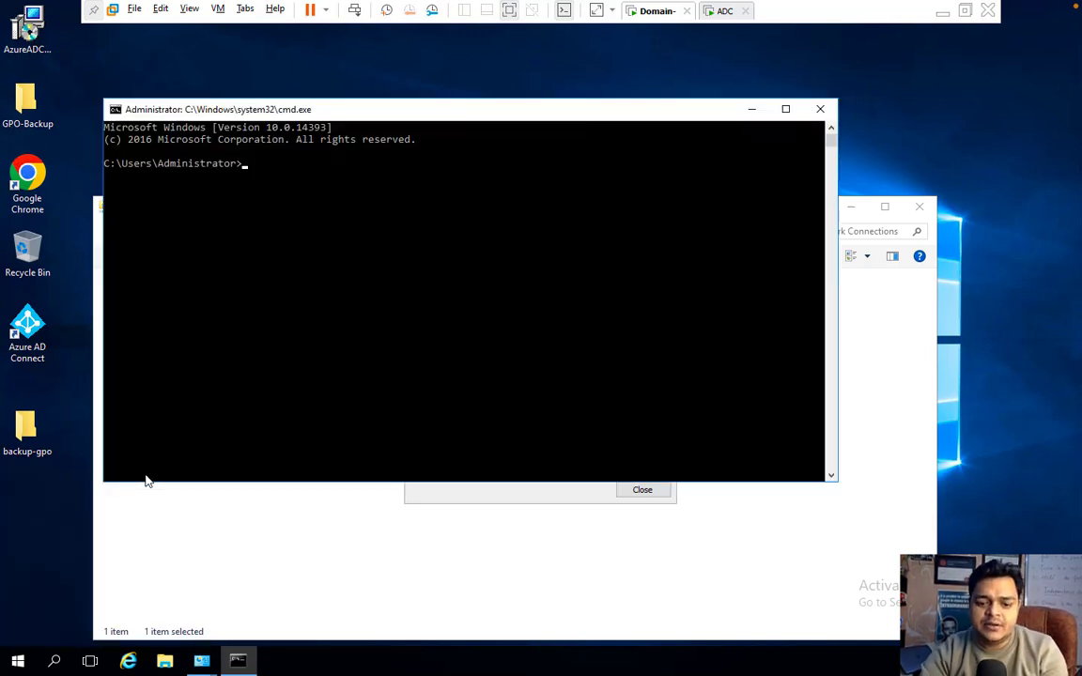
{"action": "type", "text": "ipconfig /rele"}
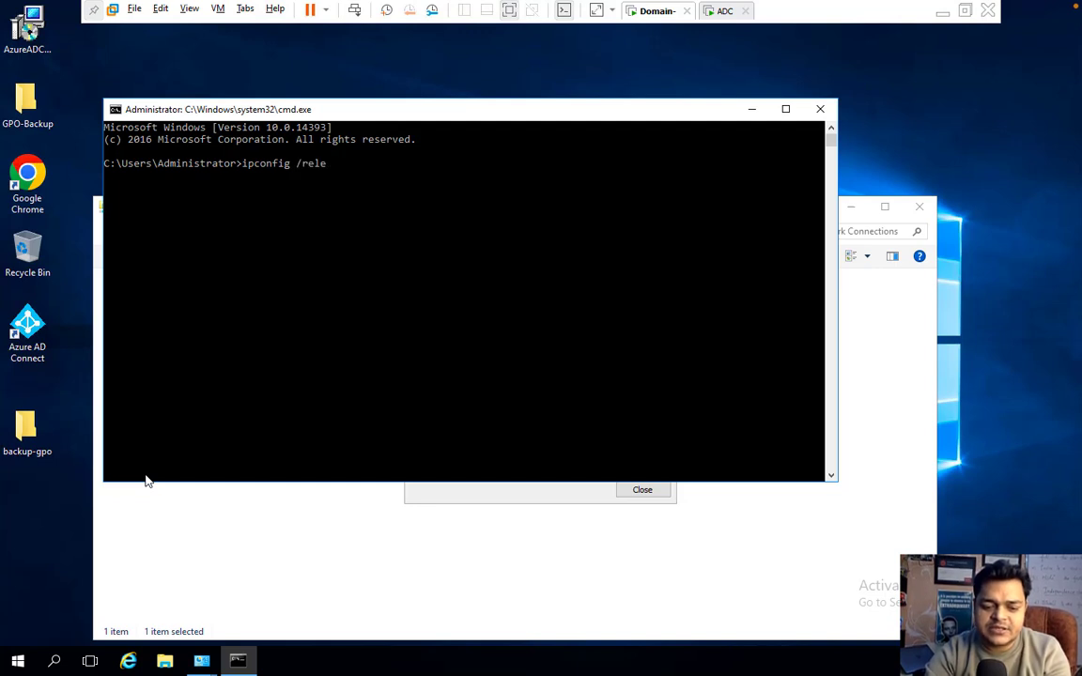
{"action": "type", "text": "ase"}
{"action": "key", "text": "Return"}
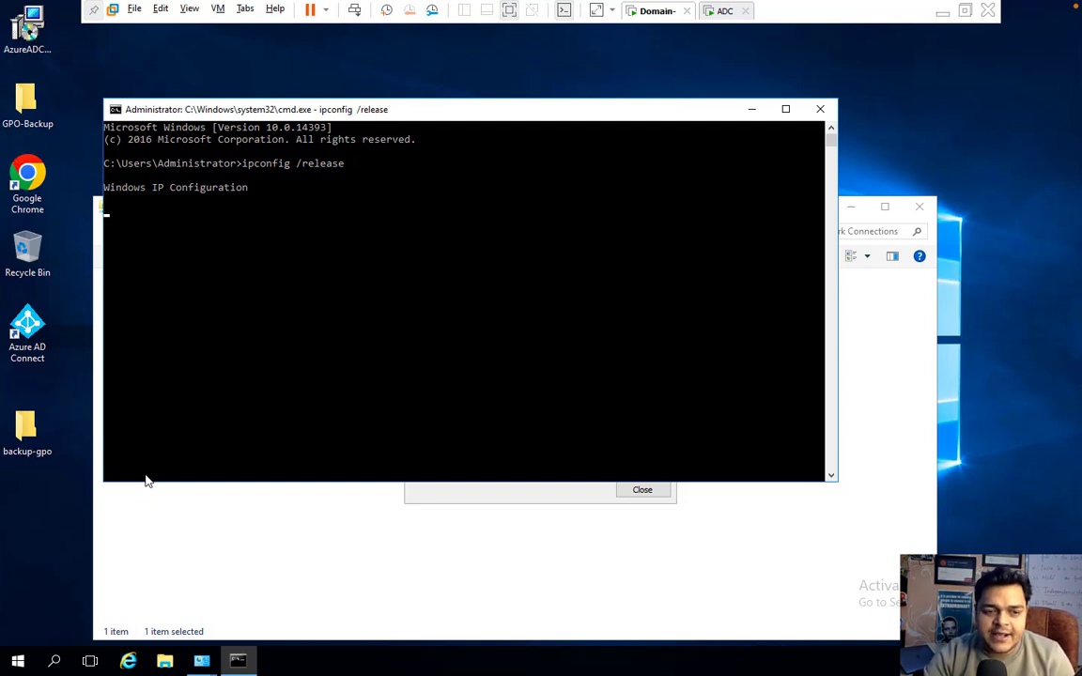
Request a new IP address lease with ipconfig /renew
{"action": "key", "text": "Up"}
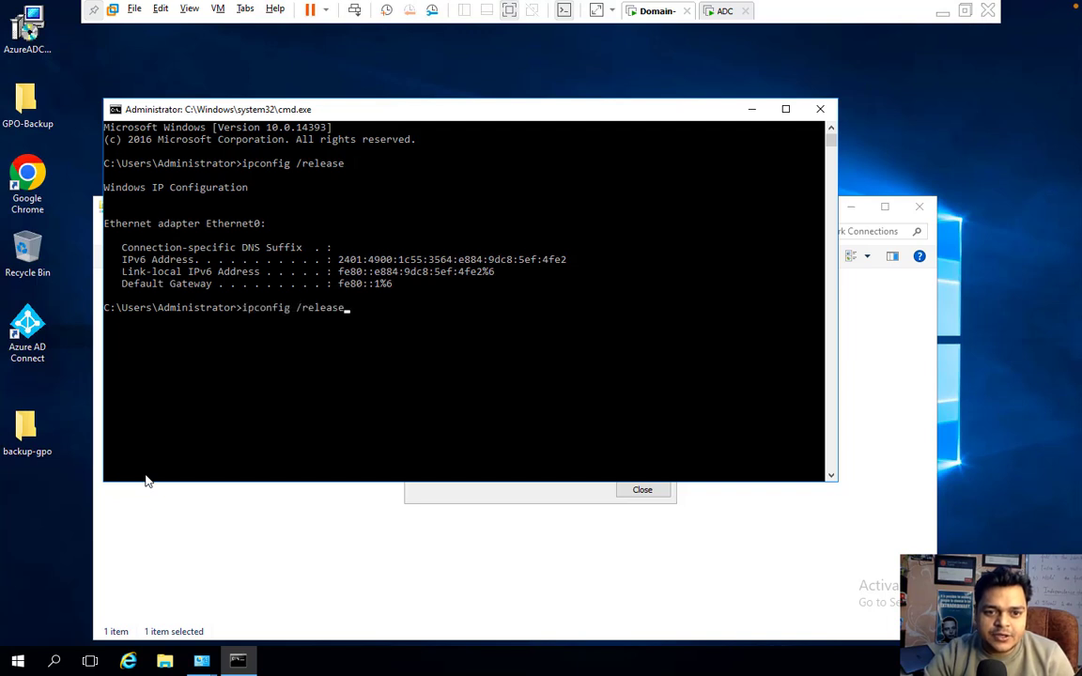
{"action": "key", "text": "BackSpace"}
{"action": "key", "text": "BackSpace"}
{"action": "key", "text": "BackSpace"}
{"action": "key", "text": "BackSpace"}
{"action": "key", "text": "BackSpace"}
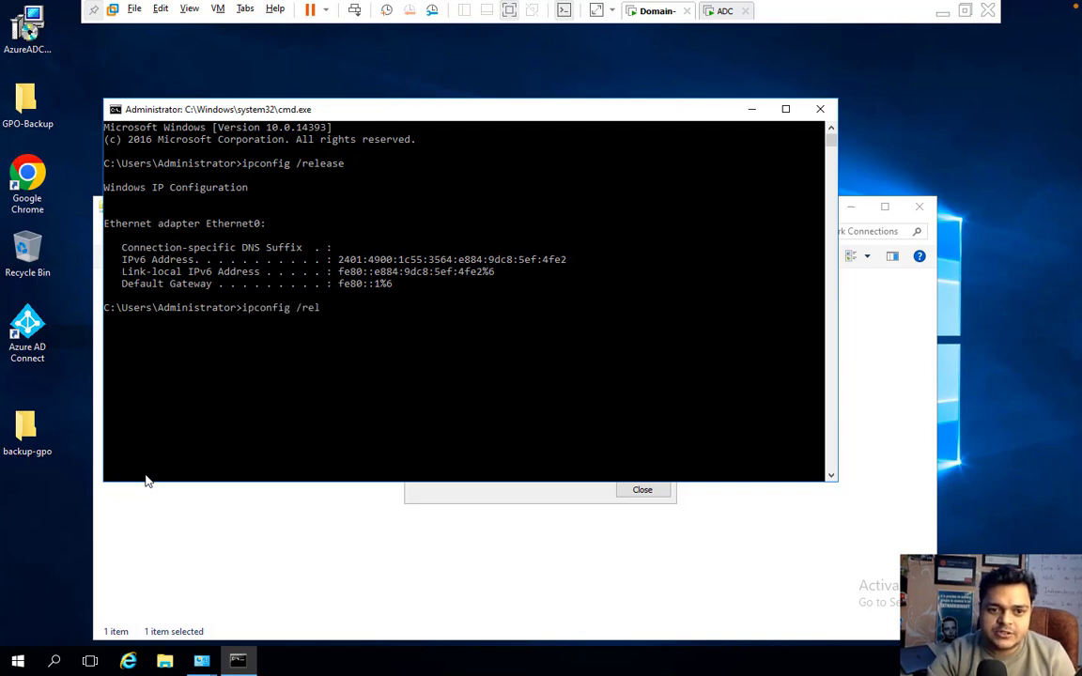
{"action": "type", "text": "new"}
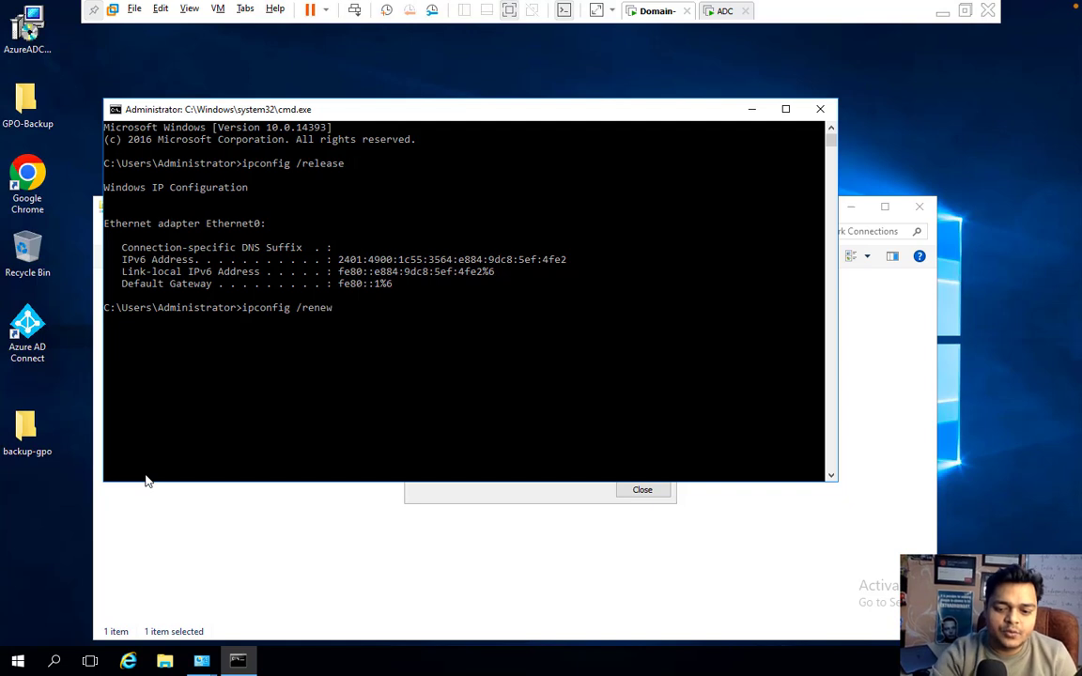
{"action": "key", "text": "Return"}
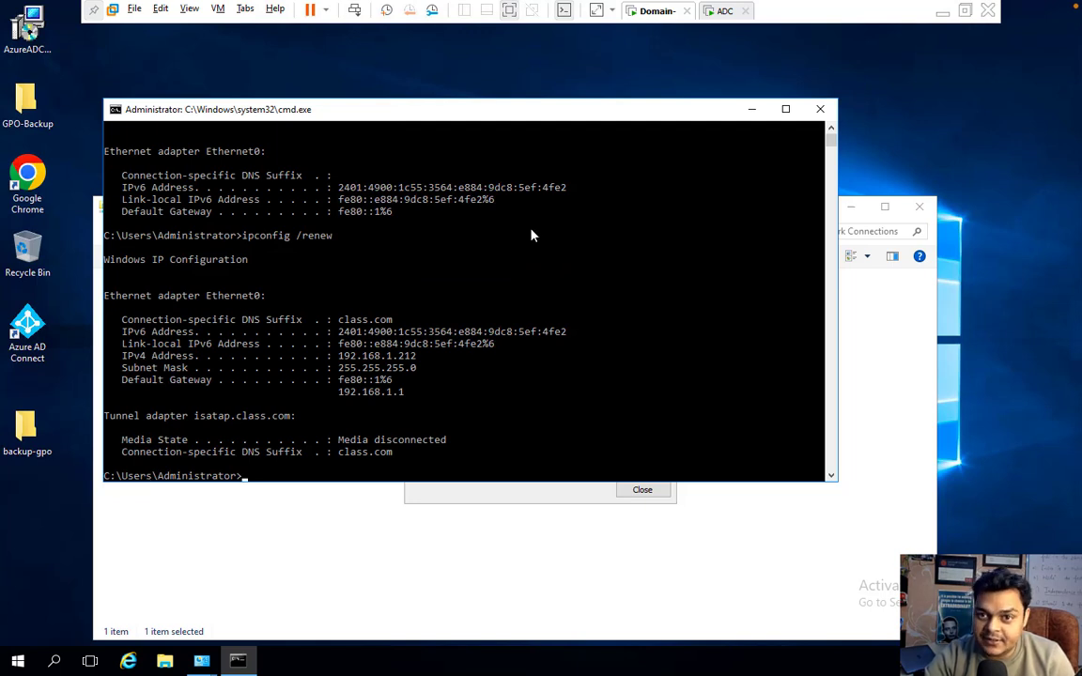
Examine the demo-dhcp-scope address leases on the ADC machine, widening the Client IP Address and Name columns
{"action": "left_click", "coordinate": [725, 11]}
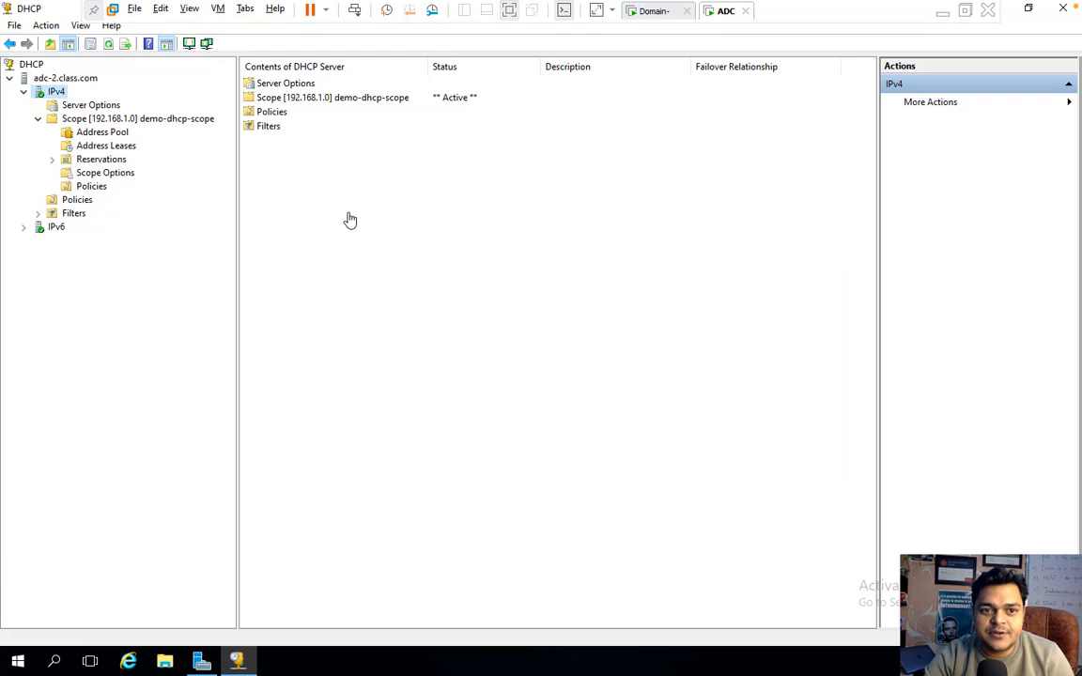
{"action": "left_click", "coordinate": [648, 11]}
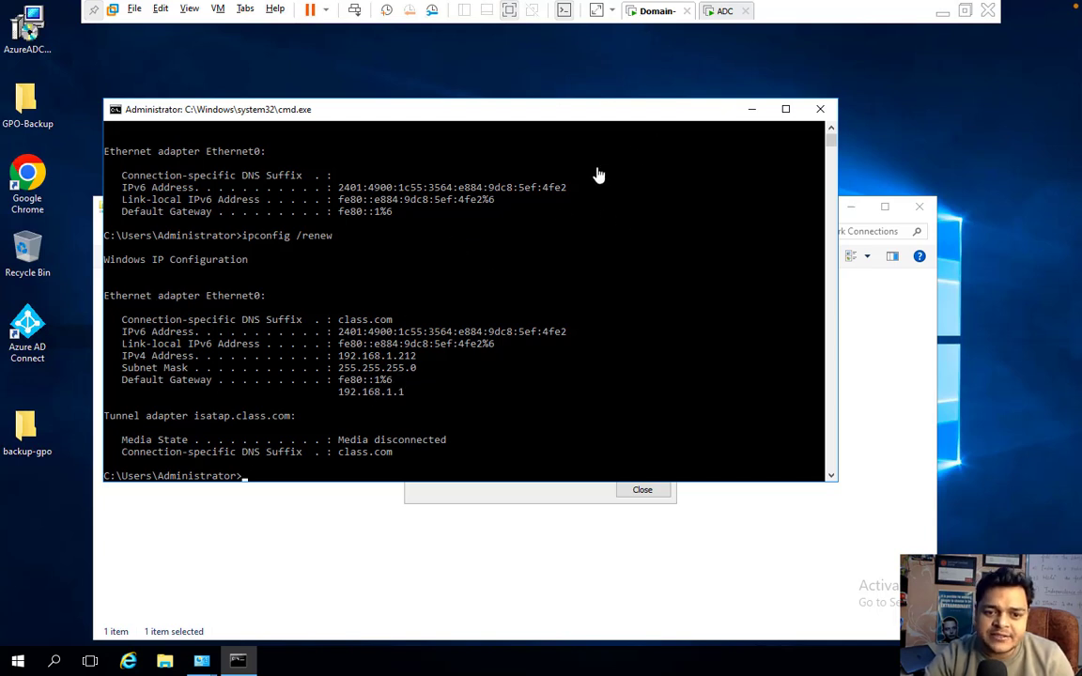
{"action": "left_click", "coordinate": [724, 13]}
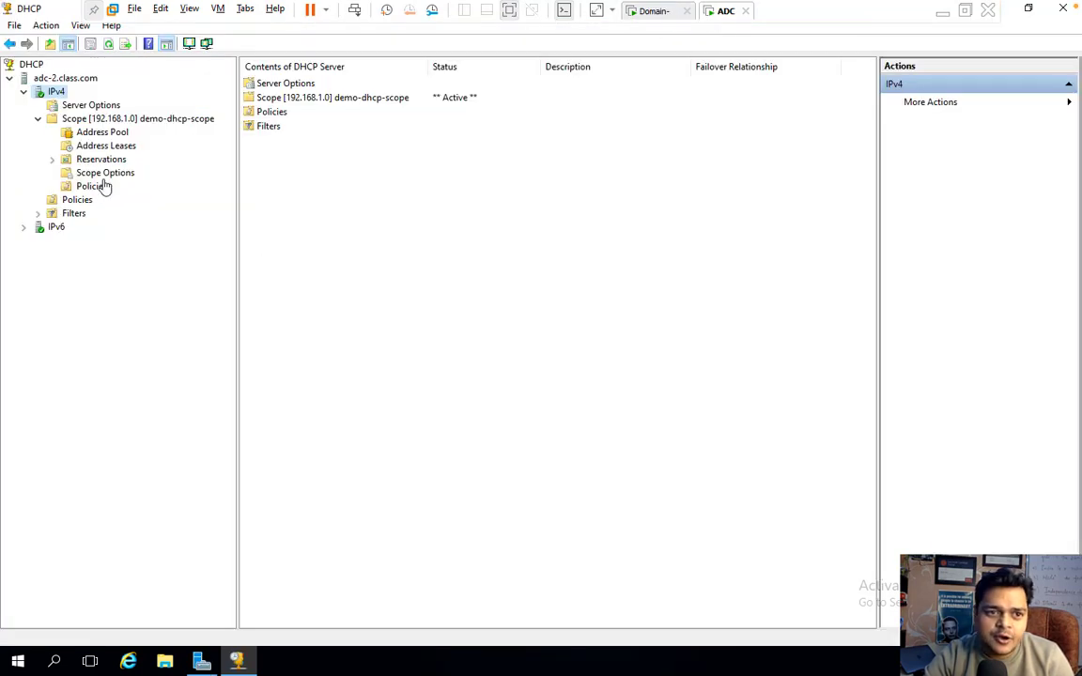
{"action": "left_click", "coordinate": [105, 147]}
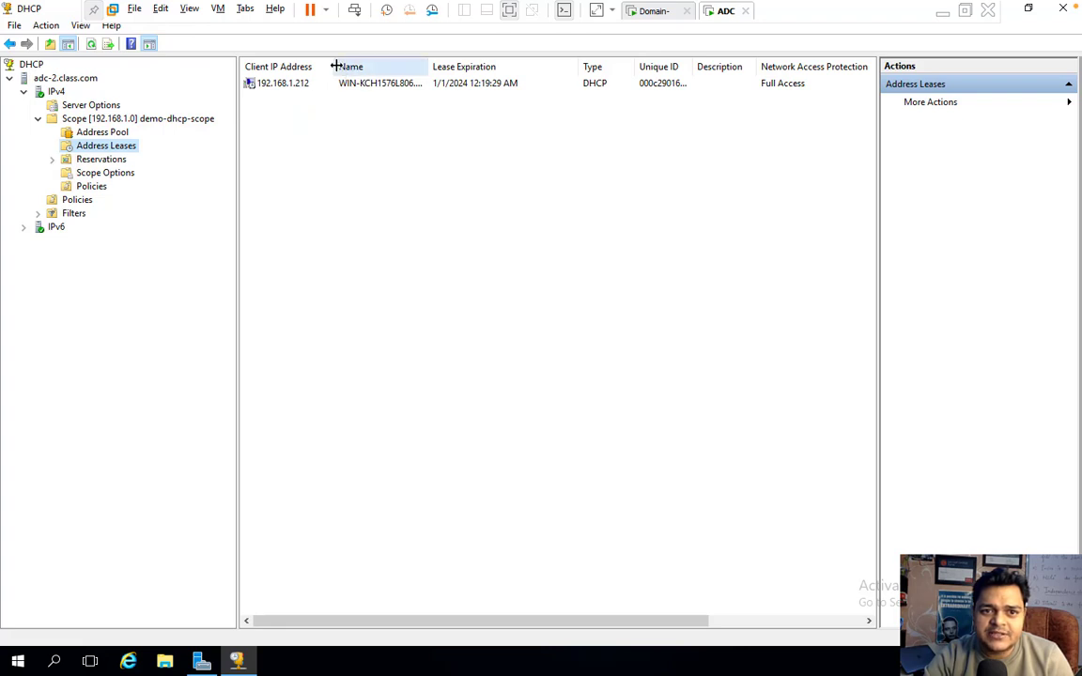
{"action": "left_click_drag", "start_coordinate": [334, 65], "coordinate": [372, 65]}
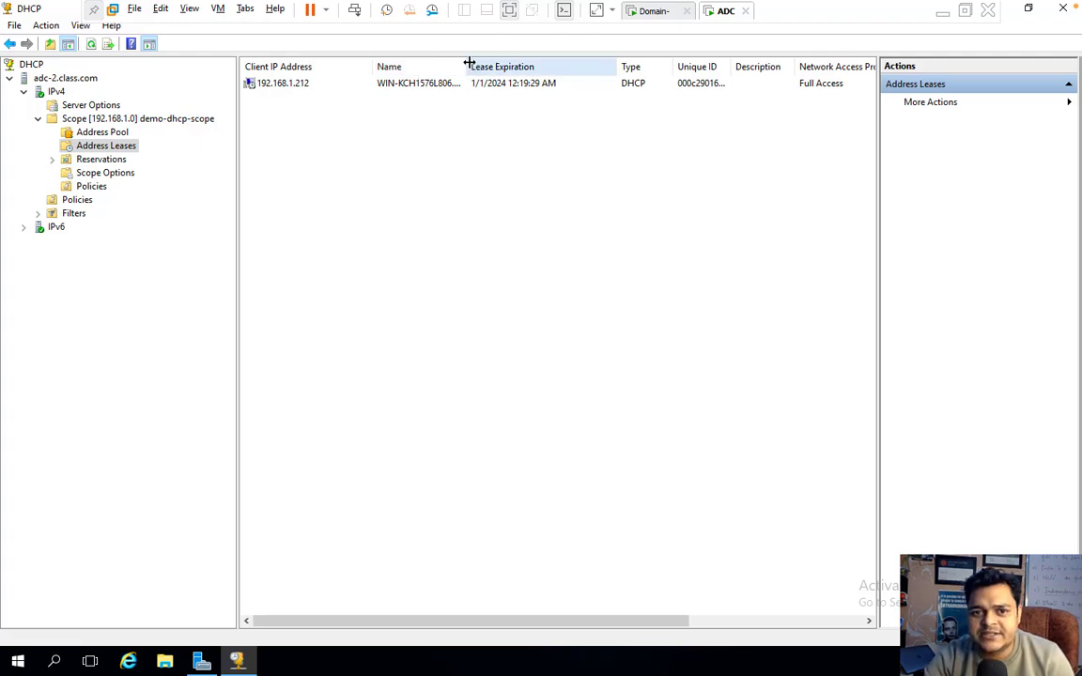
{"action": "left_click_drag", "start_coordinate": [505, 61], "coordinate": [502, 65]}
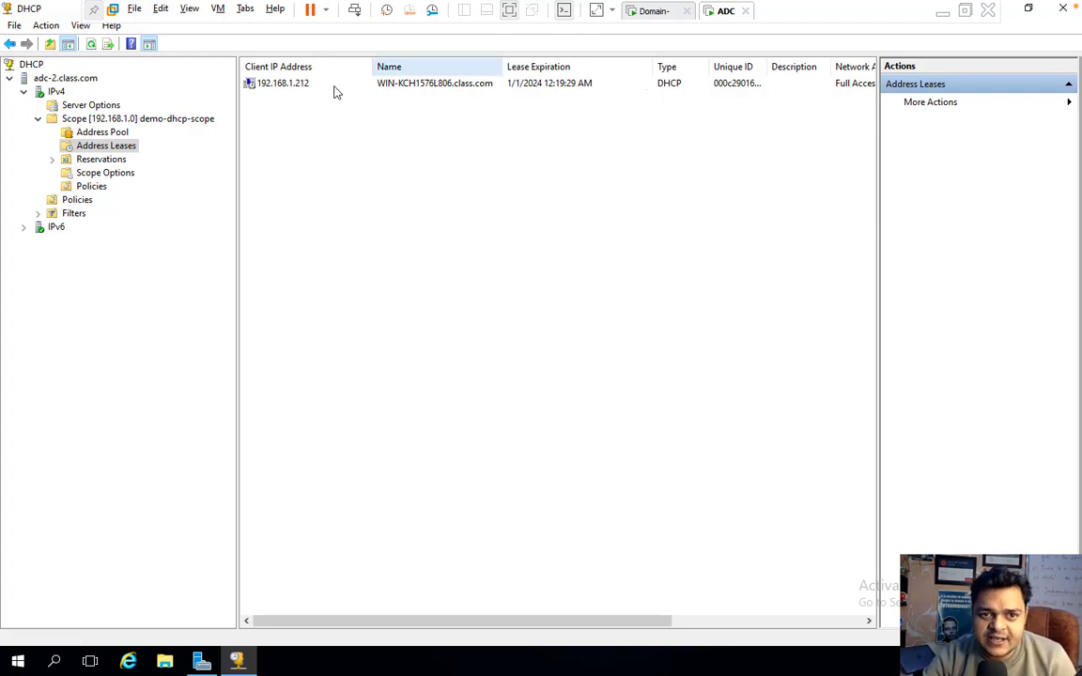
{"action": "left_click", "coordinate": [297, 85]}
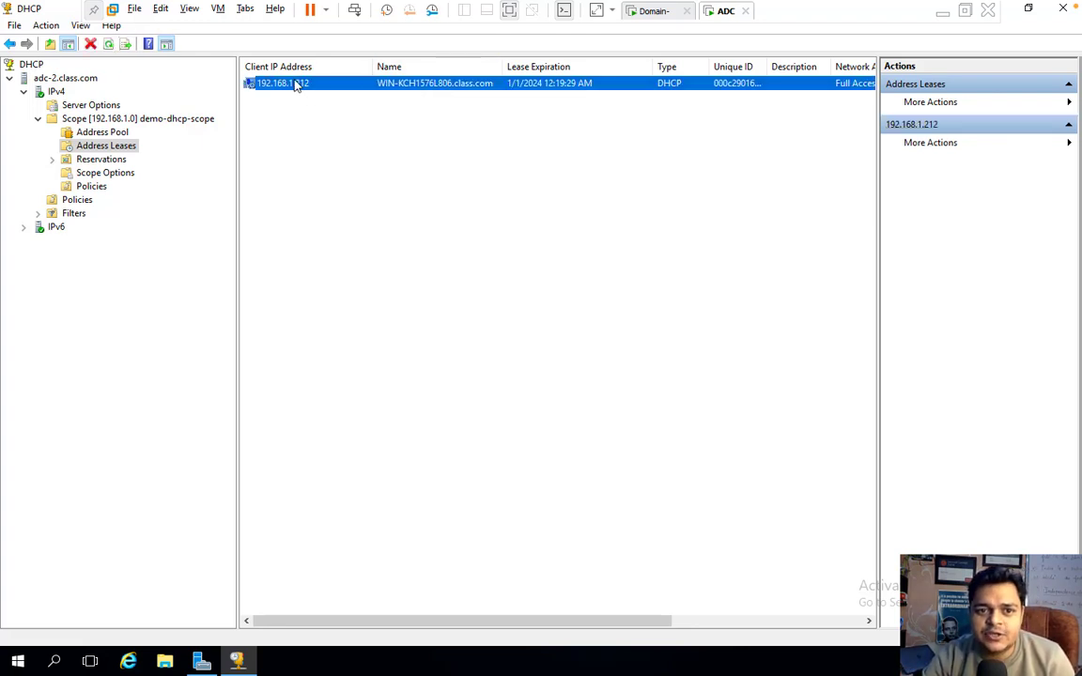
{"action": "right_click", "coordinate": [297, 86]}
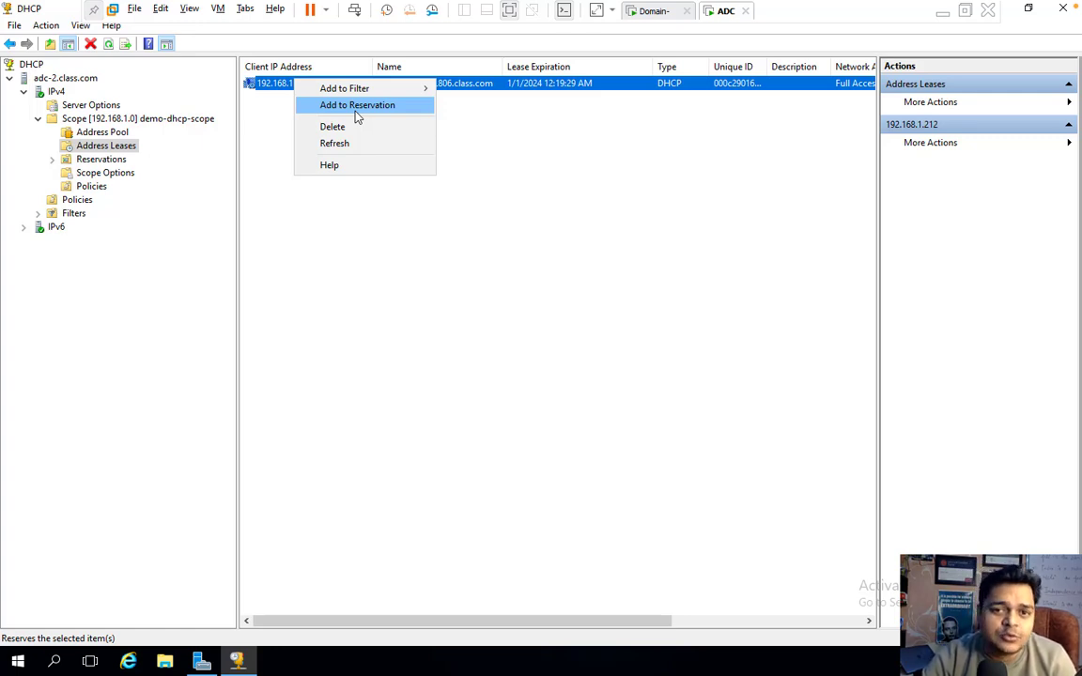
{"action": "left_click", "coordinate": [394, 223]}
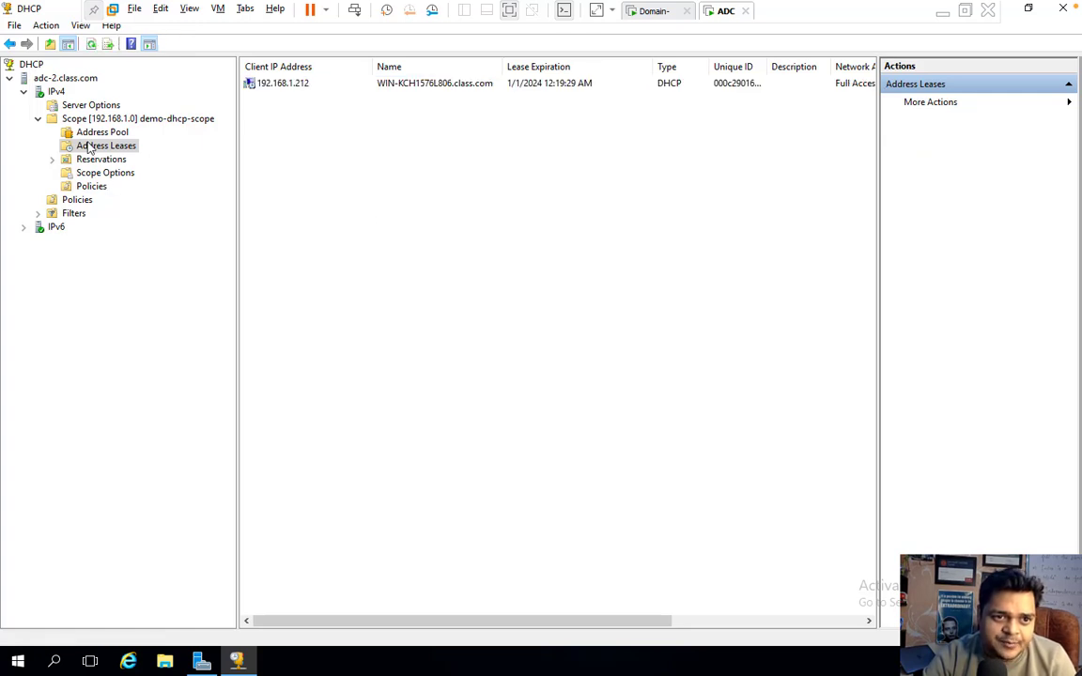
{"action": "right_click", "coordinate": [61, 92]}
{"action": "left_click", "coordinate": [53, 362]}
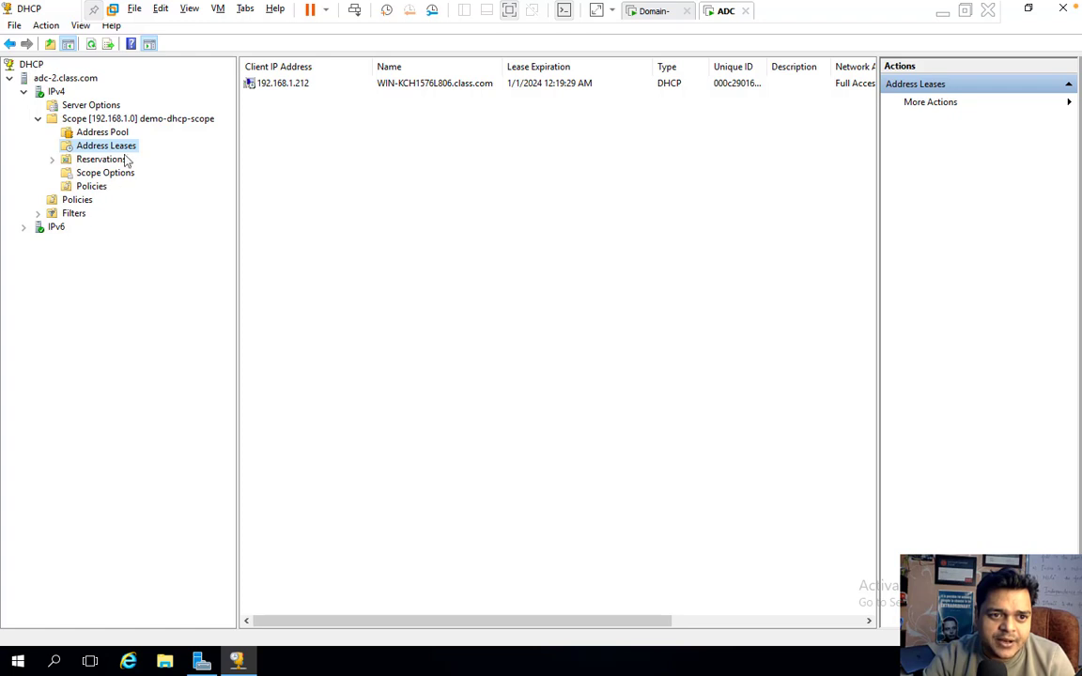
Start a new reservation in demo-dhcp-scope named test with the IP address 192.168.1.250
{"action": "left_click", "coordinate": [102, 159]}
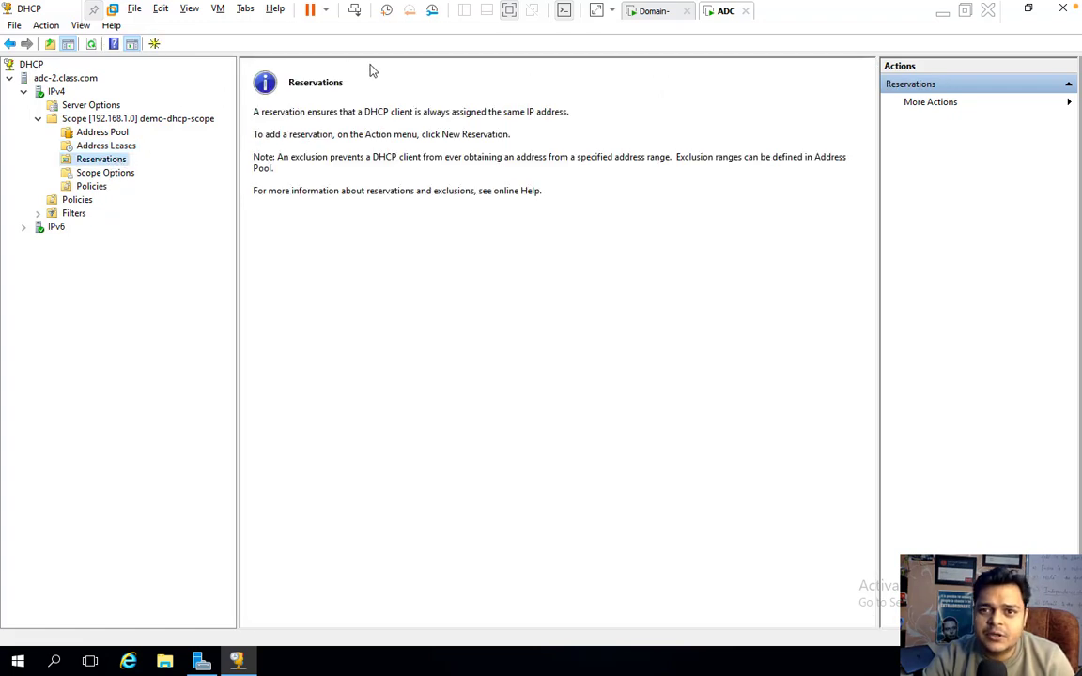
{"action": "right_click", "coordinate": [99, 160]}
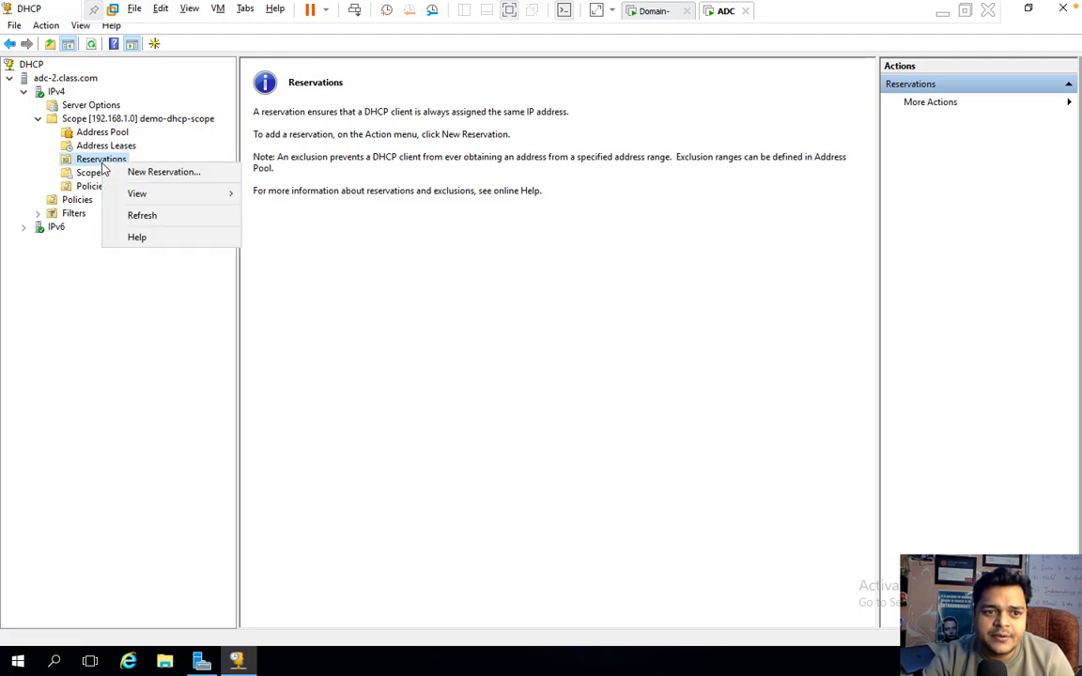
{"action": "left_click", "coordinate": [161, 172]}
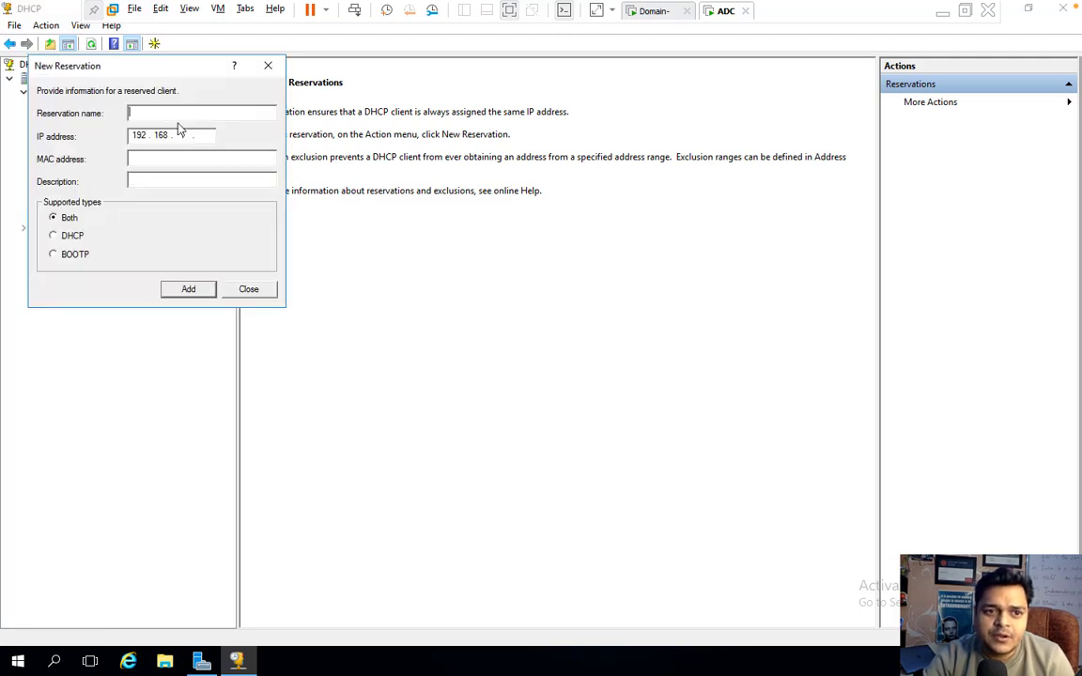
{"action": "type", "text": "te"}
{"action": "key", "text": "BackSpace"}
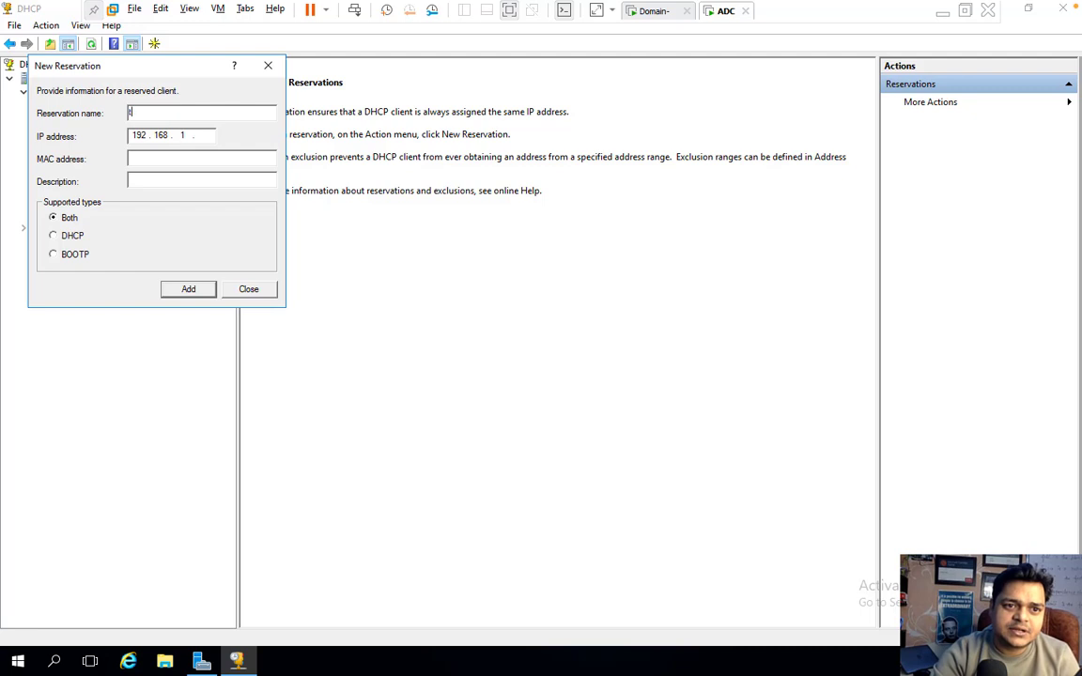
{"action": "type", "text": "est"}
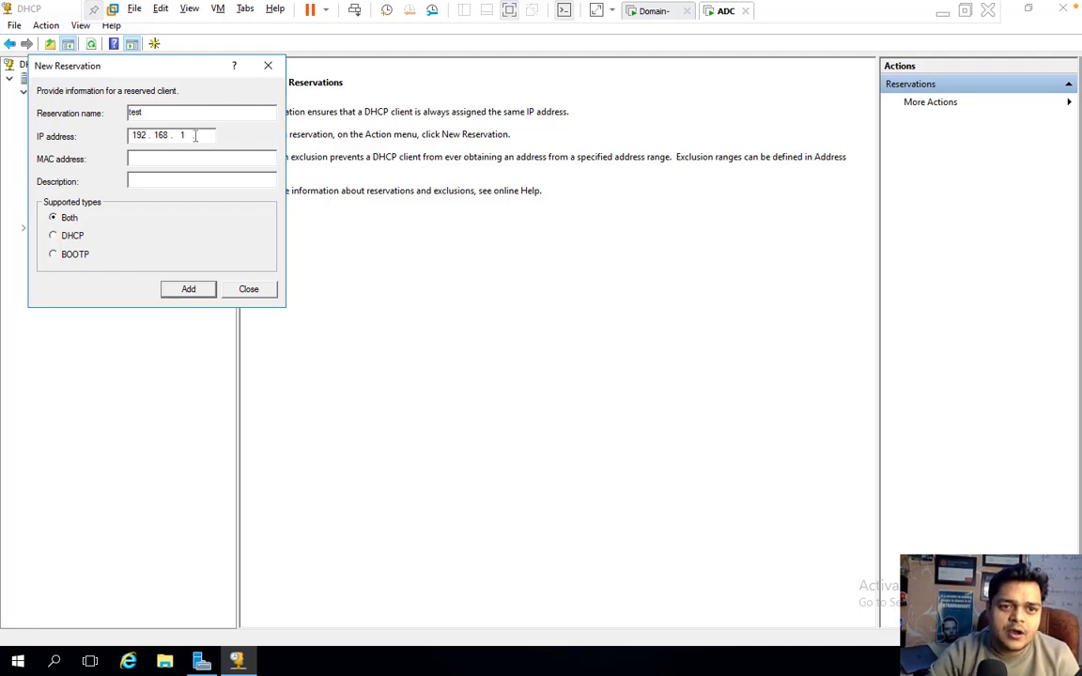
{"action": "left_click", "coordinate": [207, 136]}
{"action": "type", "text": "25"}
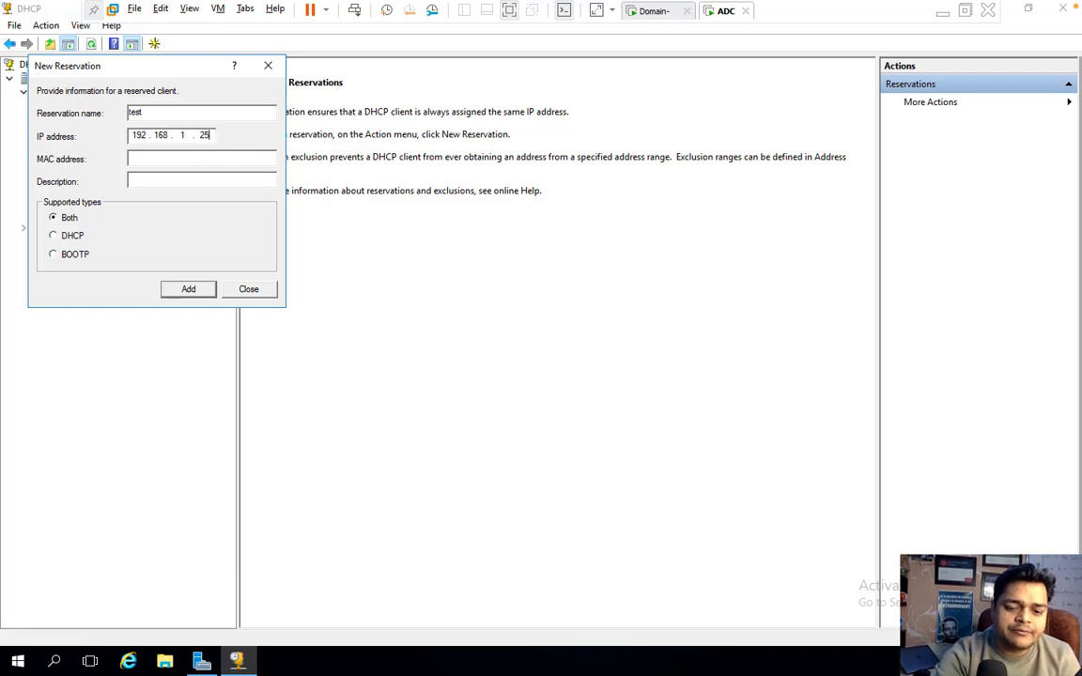
{"action": "type", "text": "0"}
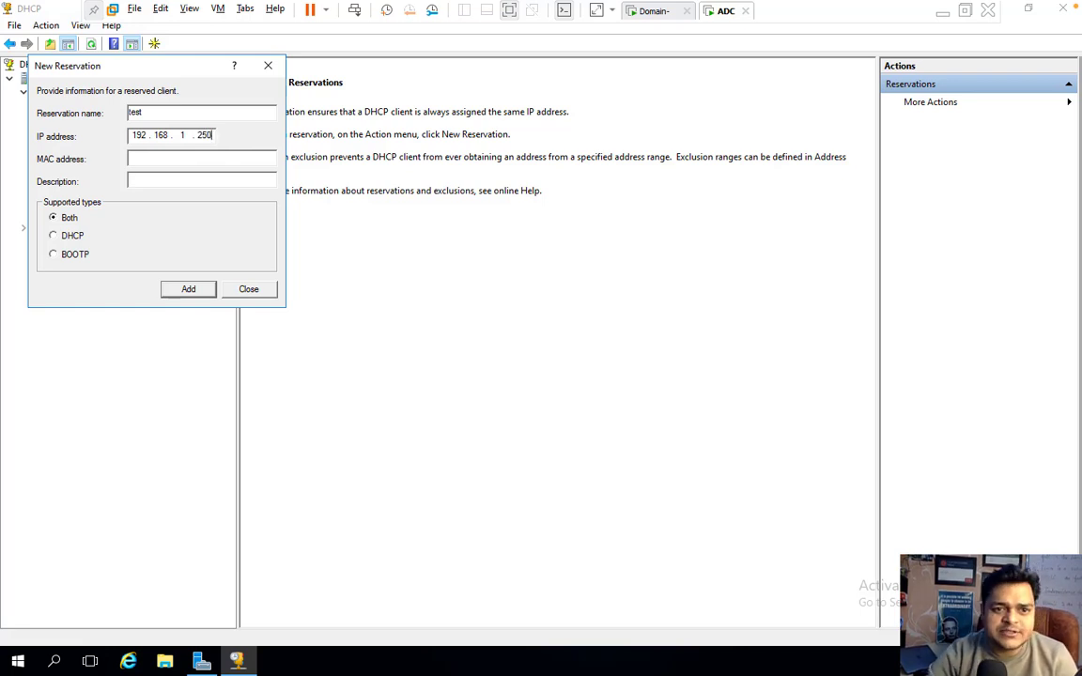
{"action": "left_click", "coordinate": [155, 160]}
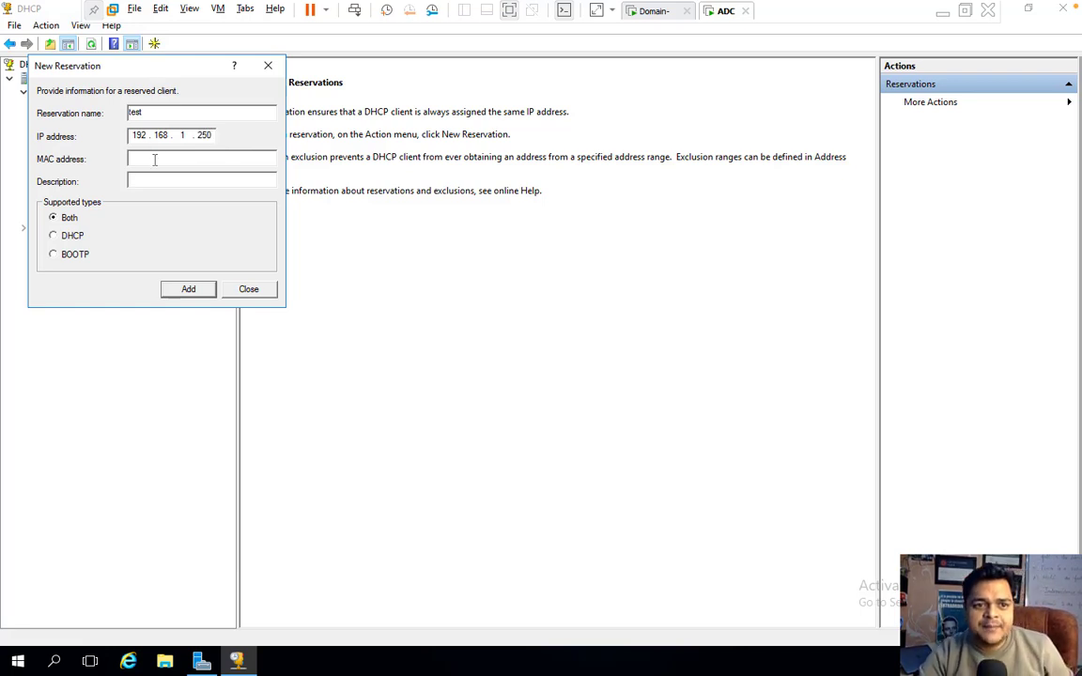
Look up the Domain machine's MAC address with getmac and copy the physical address from the output
{"action": "left_click", "coordinate": [653, 10]}
{"action": "type", "text": "getmac"}
{"action": "key", "text": "Return"}
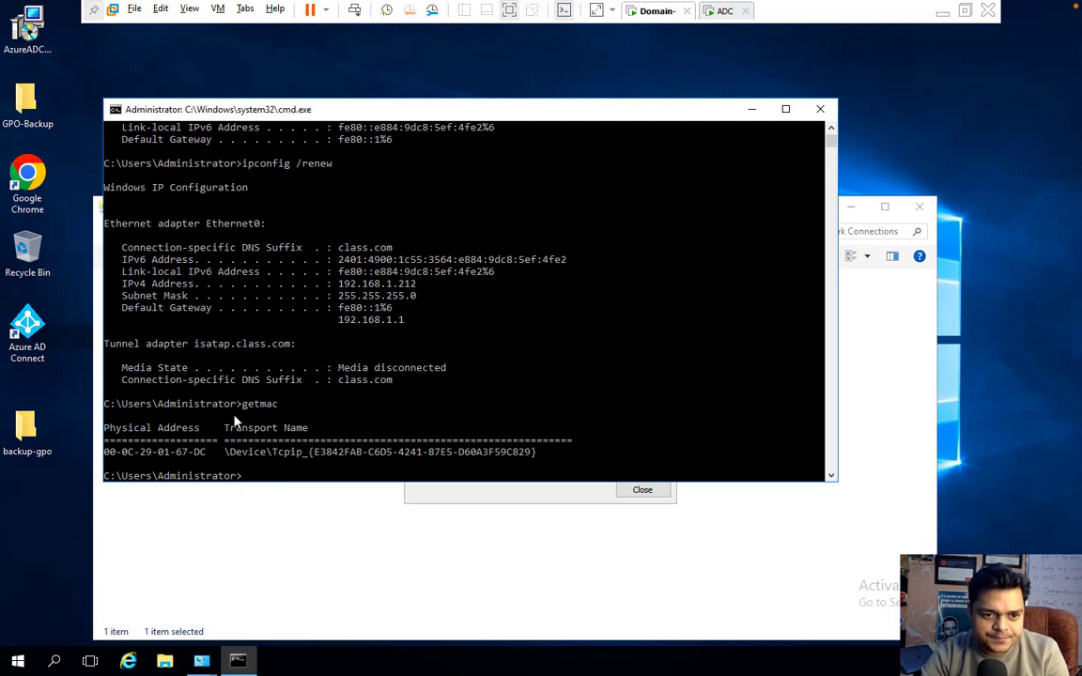
{"action": "left_click_drag", "start_coordinate": [205, 455], "coordinate": [105, 456]}
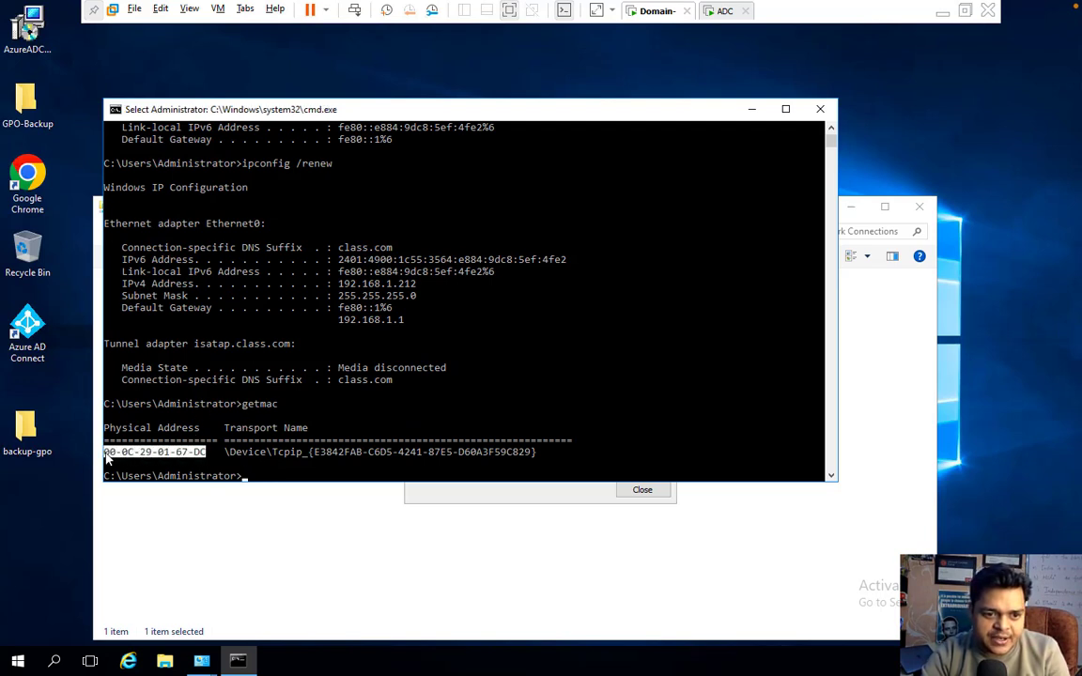
{"action": "right_click", "coordinate": [117, 460]}
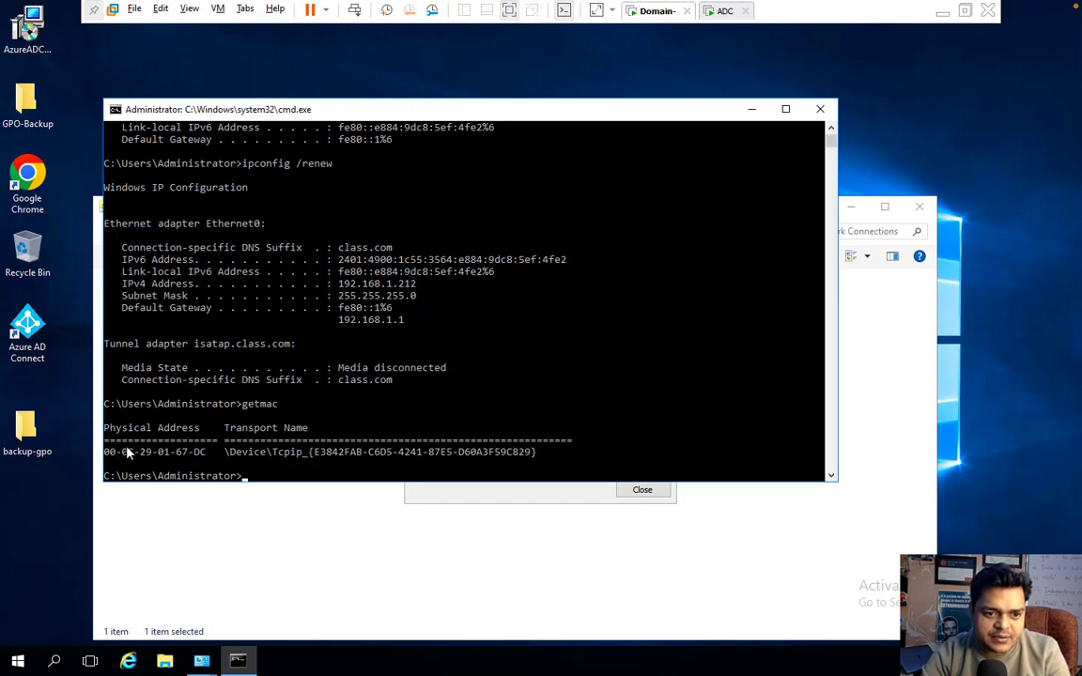
{"action": "left_click", "coordinate": [458, 554]}
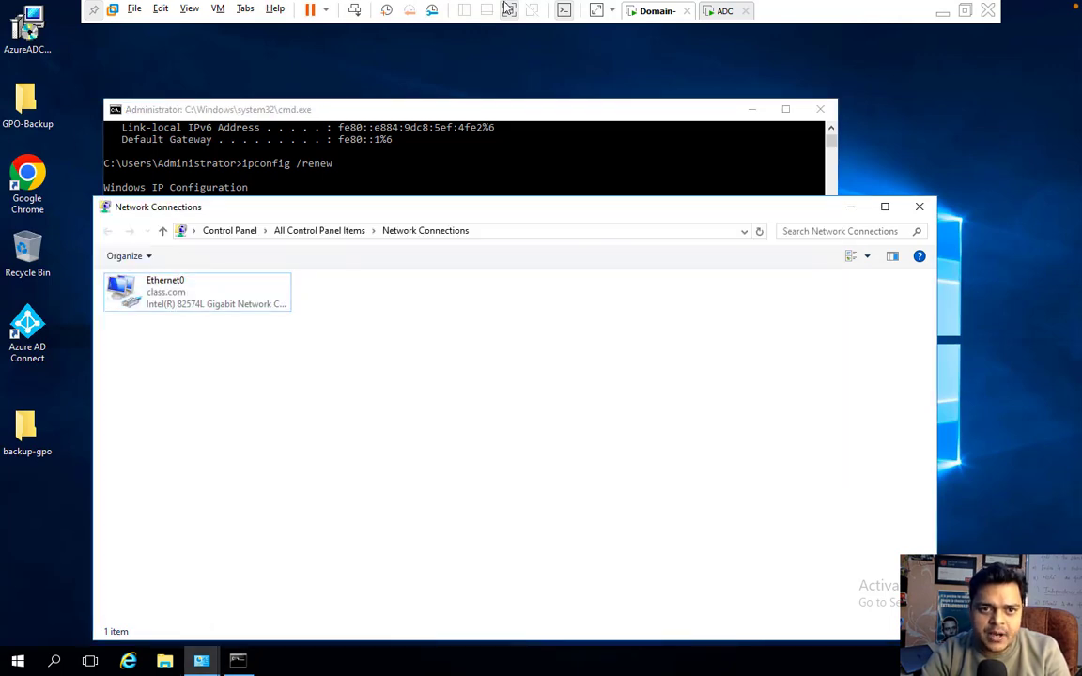
Complete the test reservation on the ADC machine with the copied MAC address 00-0C-29-01-67-DC, add it and close the reservation dialog
{"action": "left_click", "coordinate": [724, 11]}
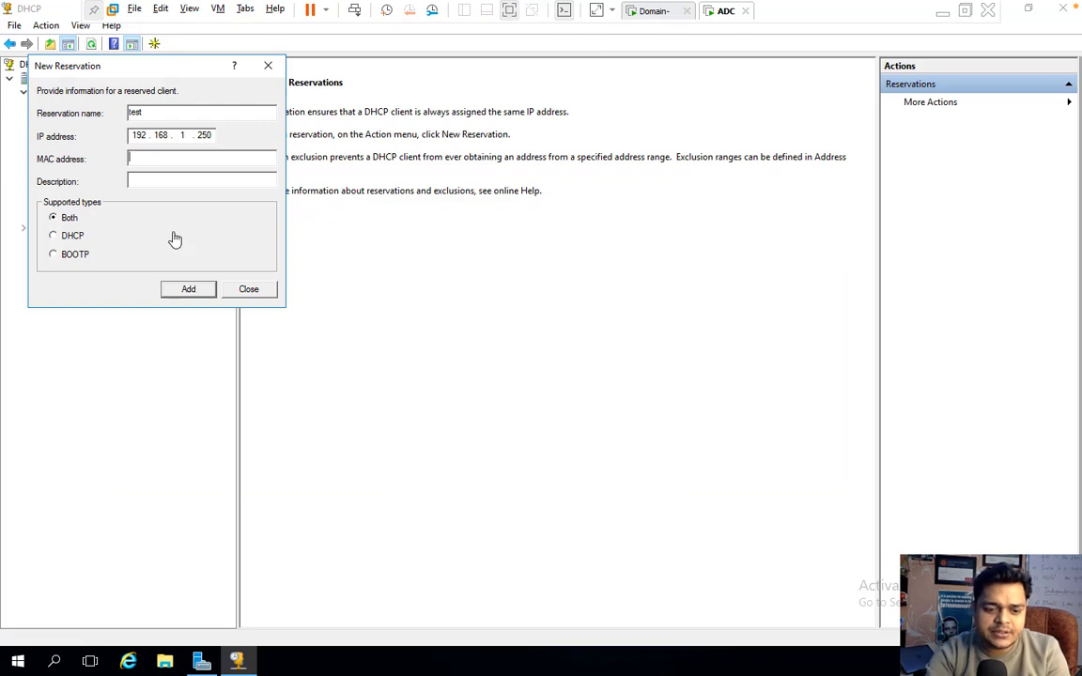
{"action": "key", "text": "super"}
{"action": "key", "text": "ctrl+v"}
{"action": "left_click", "coordinate": [191, 161]}
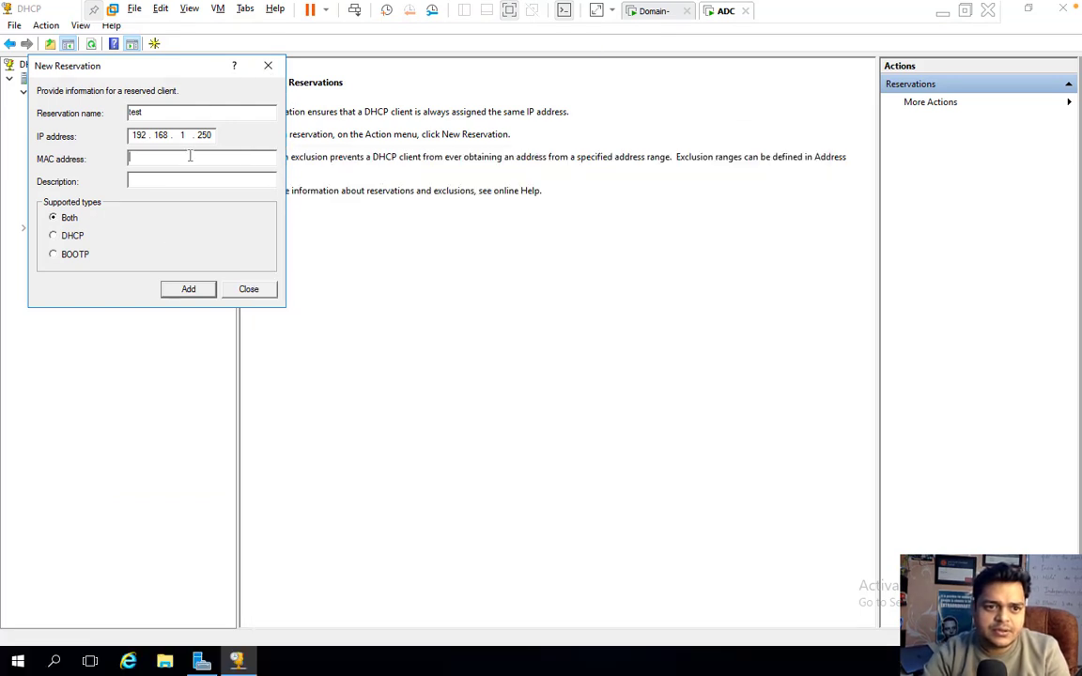
{"action": "key", "text": "ctrl+v"}
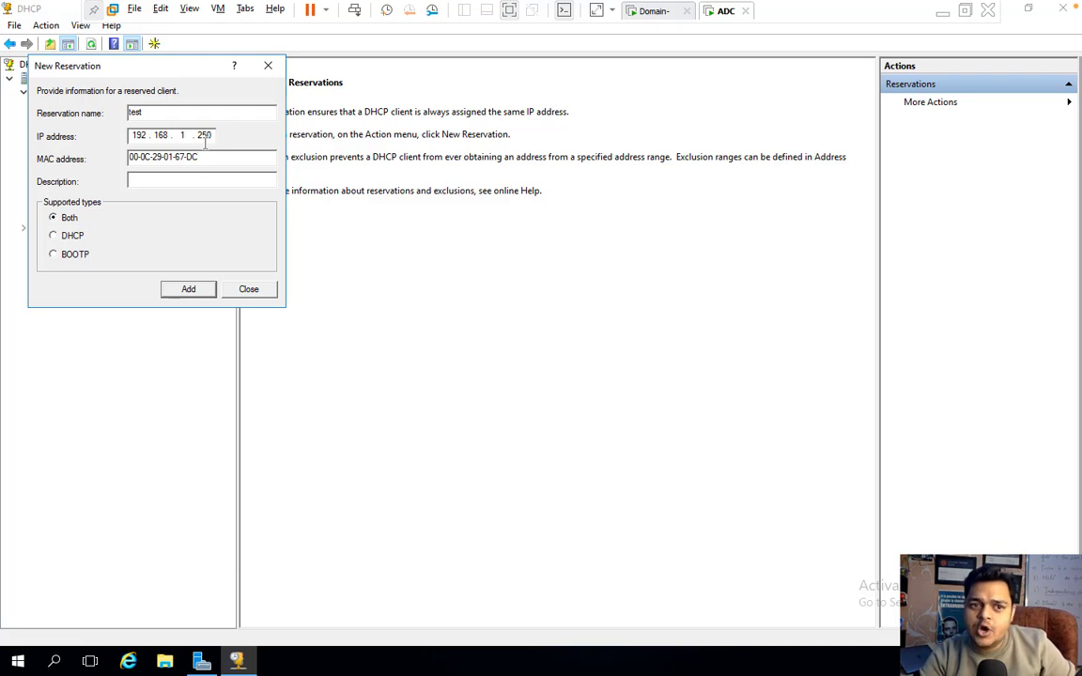
{"action": "left_click", "coordinate": [189, 289]}
{"action": "left_click", "coordinate": [189, 289]}
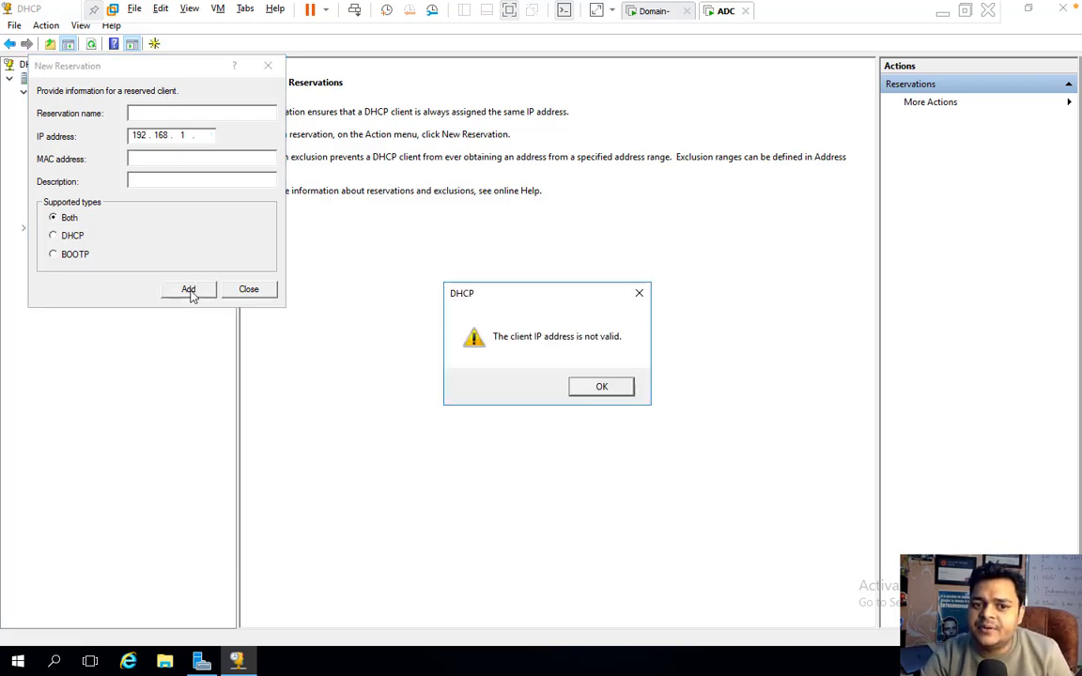
{"action": "left_click", "coordinate": [582, 386]}
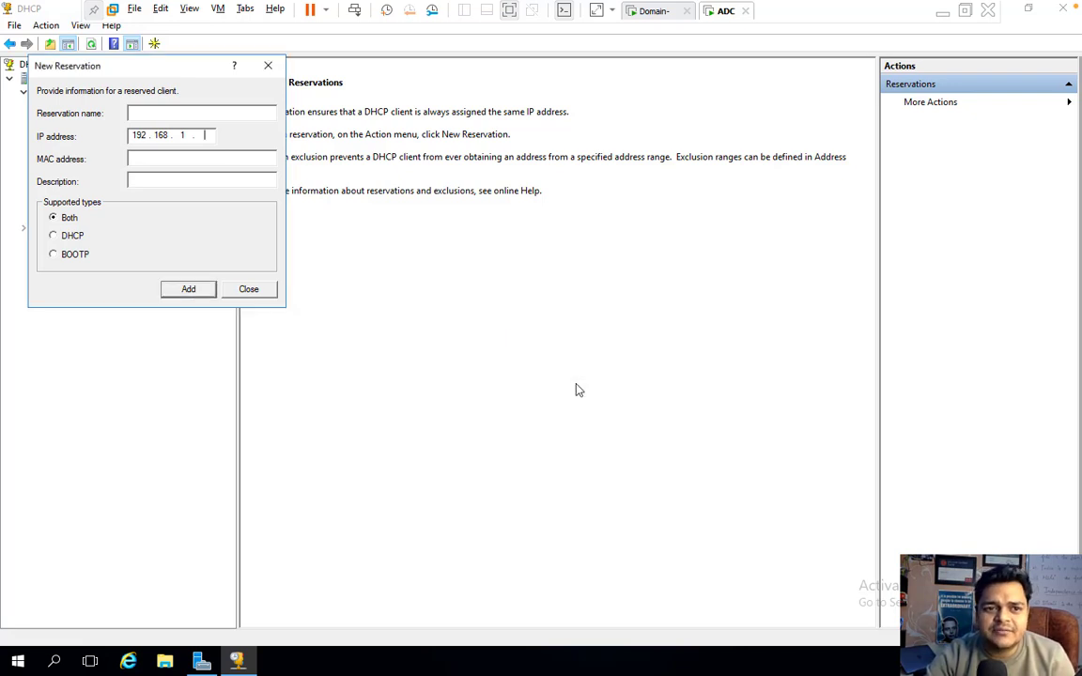
{"action": "left_click", "coordinate": [249, 289]}
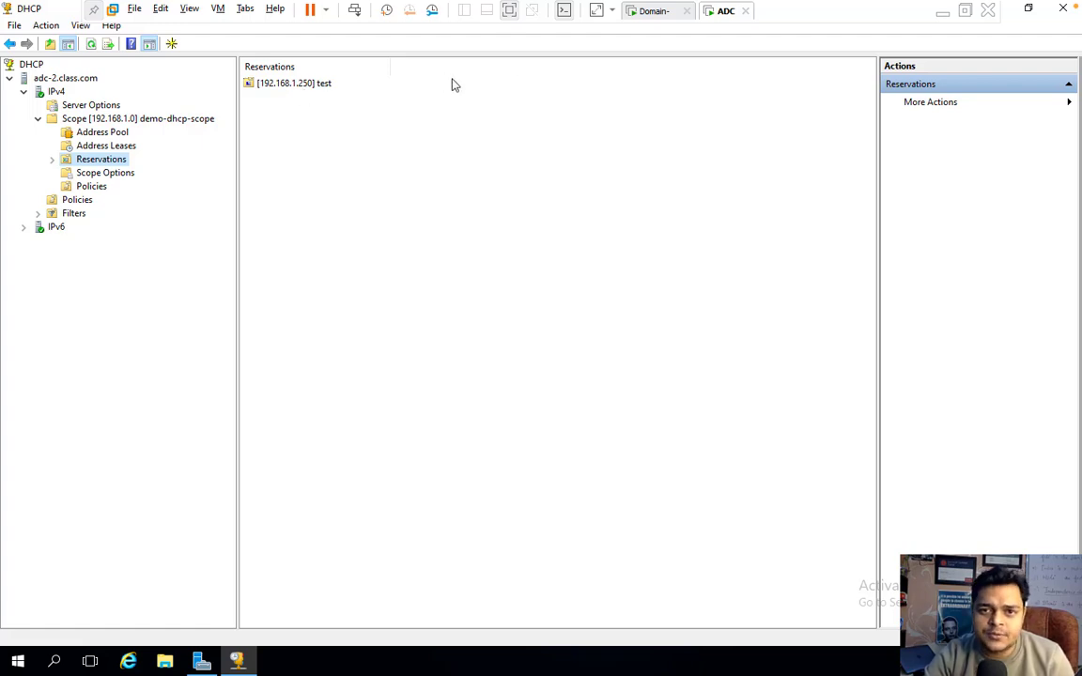
Switch to the Domain machine and renew its IP address lease with ipconfig /renew
{"action": "left_click", "coordinate": [655, 13]}
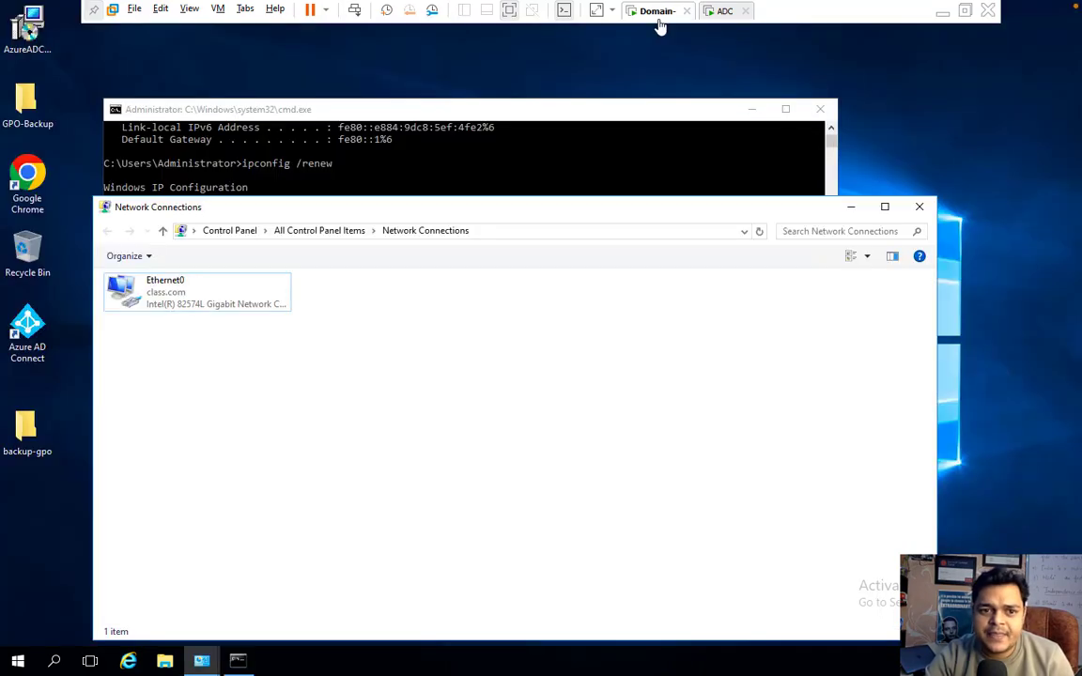
{"action": "left_click", "coordinate": [452, 188]}
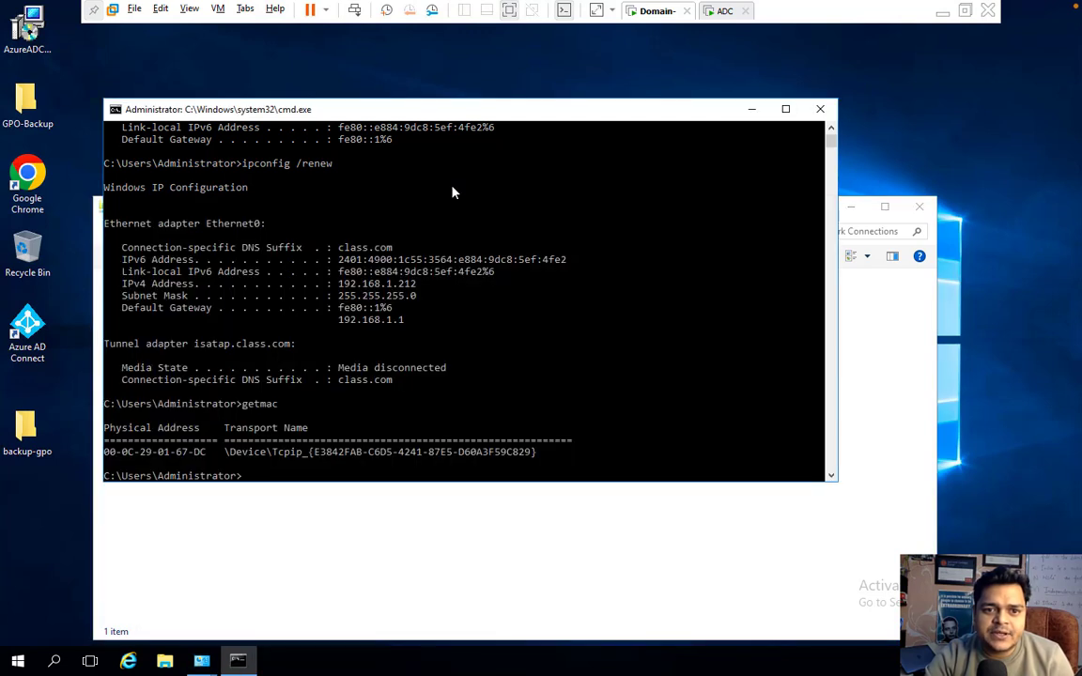
{"action": "key", "text": "Up"}
{"action": "key", "text": "Up"}
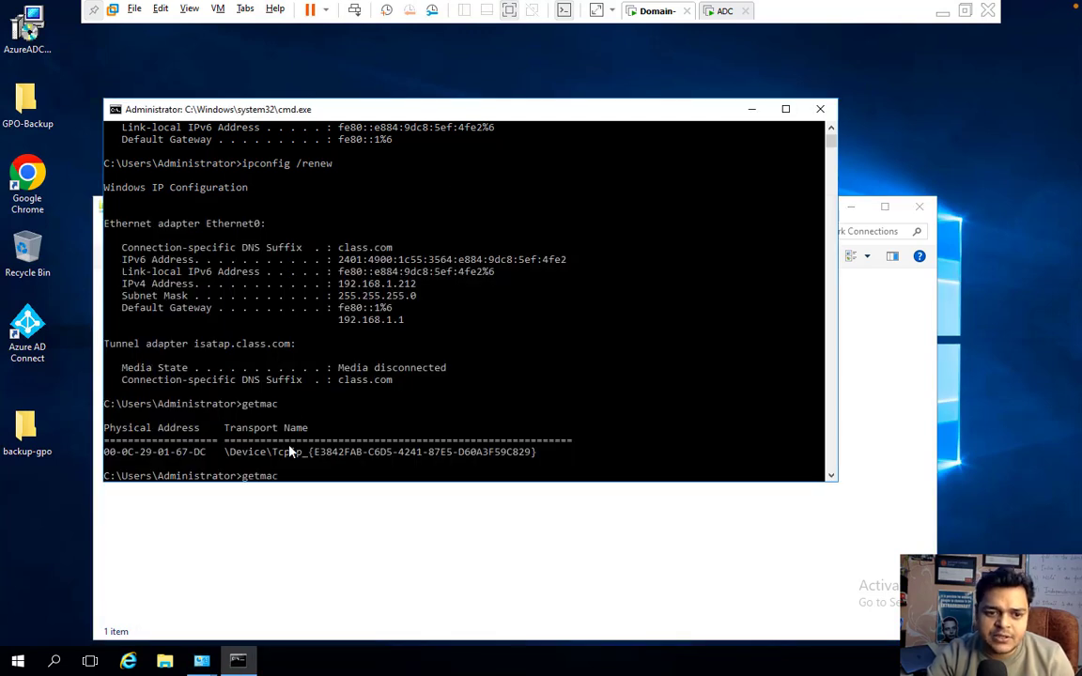
{"action": "key", "text": "BackSpace"}
{"action": "key", "text": "BackSpace"}
{"action": "key", "text": "BackSpace"}
{"action": "type", "text": "lease"}
{"action": "key", "text": "Down"}
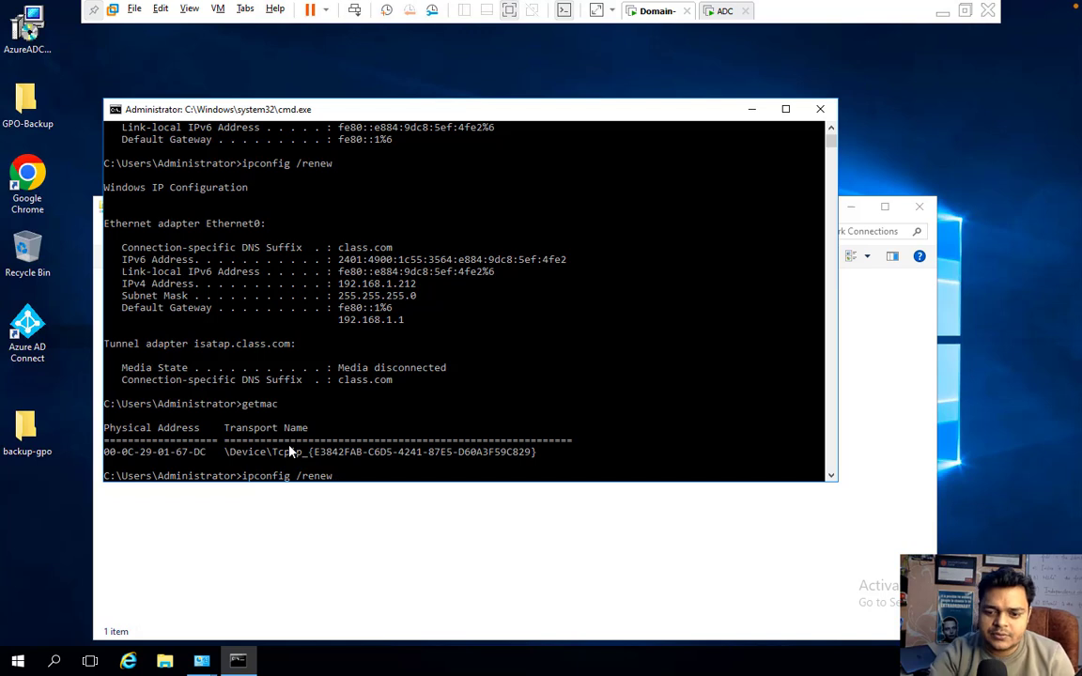
{"action": "key", "text": "Return"}
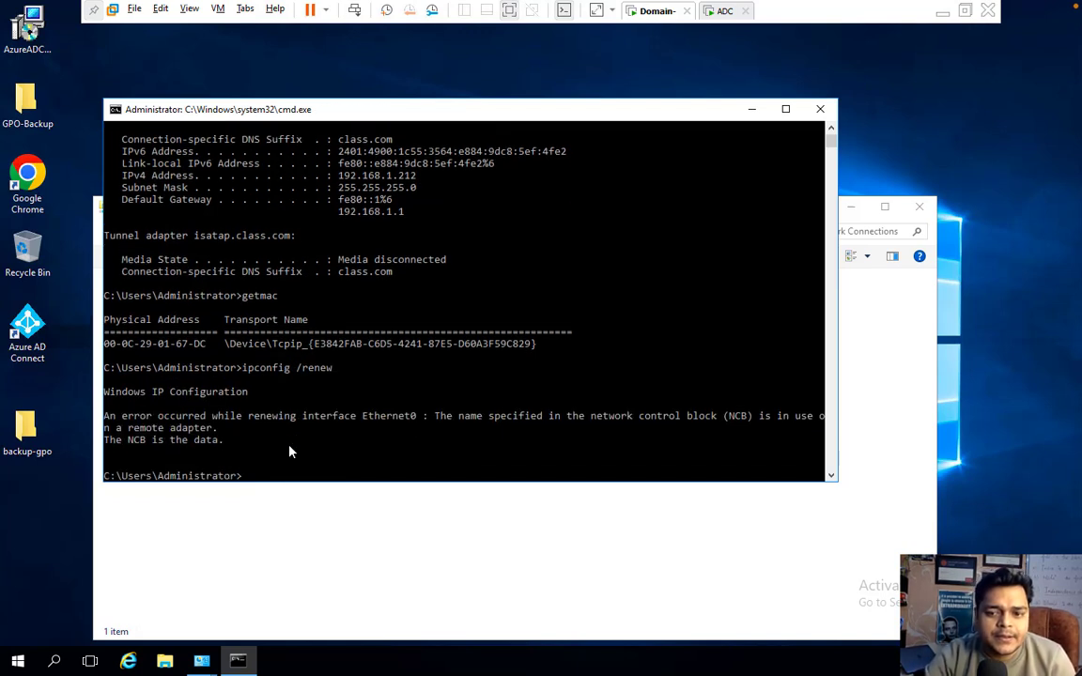
Release the Domain machine's current IP address lease with ipconfig /release
{"action": "key", "text": "Up"}
{"action": "key", "text": "Up"}
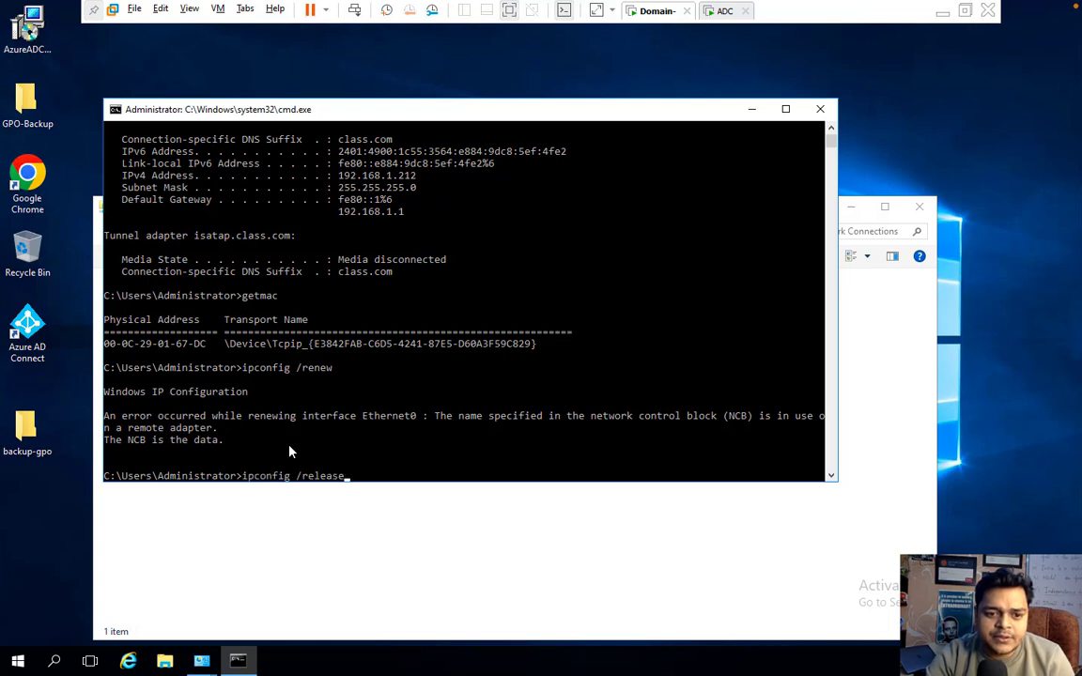
{"action": "key", "text": "Return"}
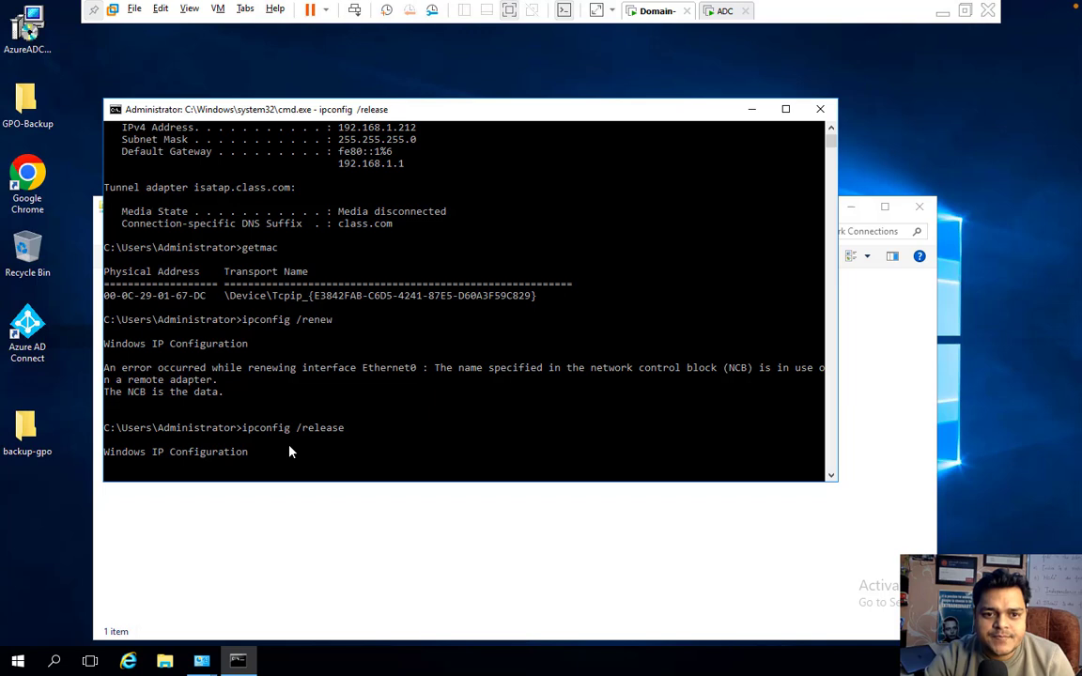
Check the Ethernet0 connection's IPv4 address and lease in its network connection details while the release command runs
{"action": "left_click", "coordinate": [268, 536]}
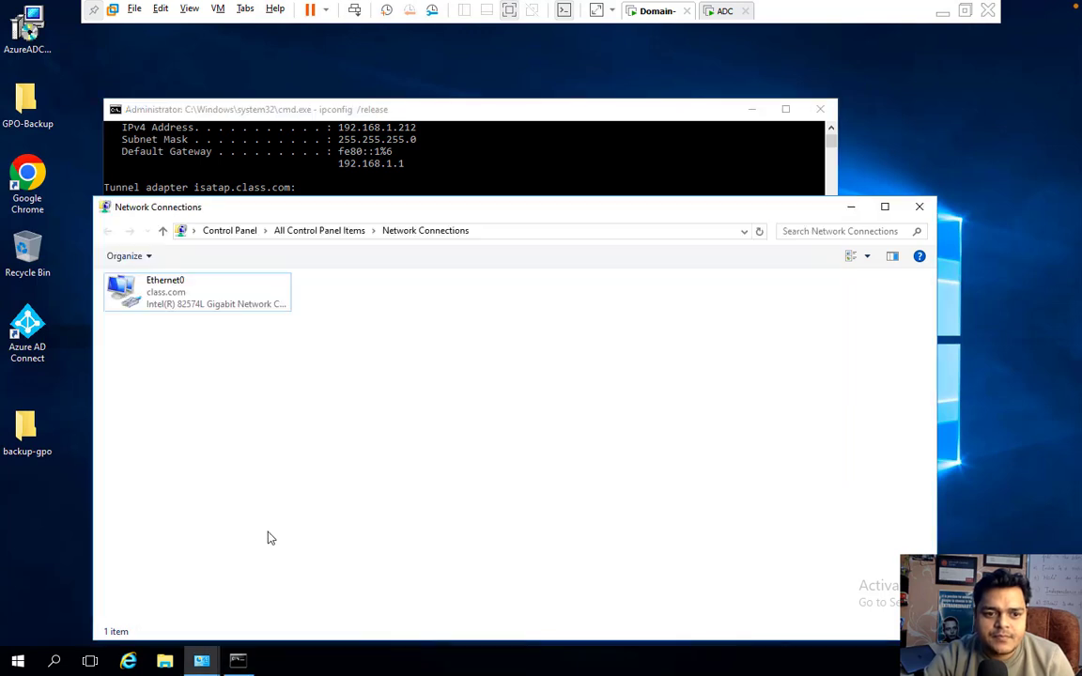
{"action": "right_click", "coordinate": [157, 293]}
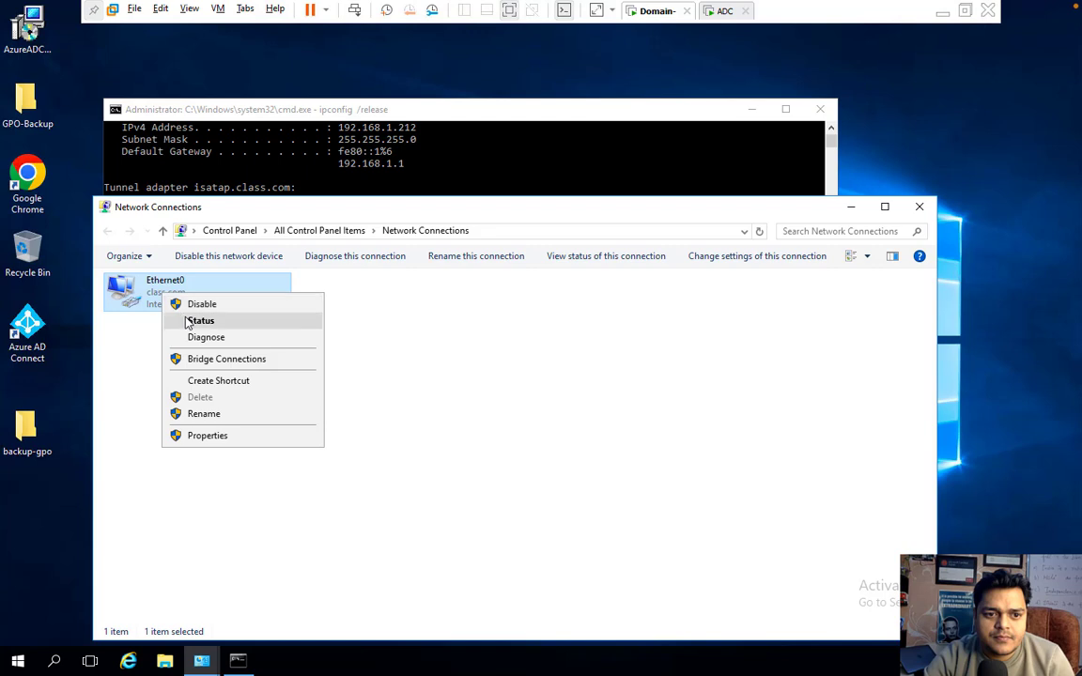
{"action": "left_click", "coordinate": [186, 319]}
{"action": "left_click", "coordinate": [468, 325]}
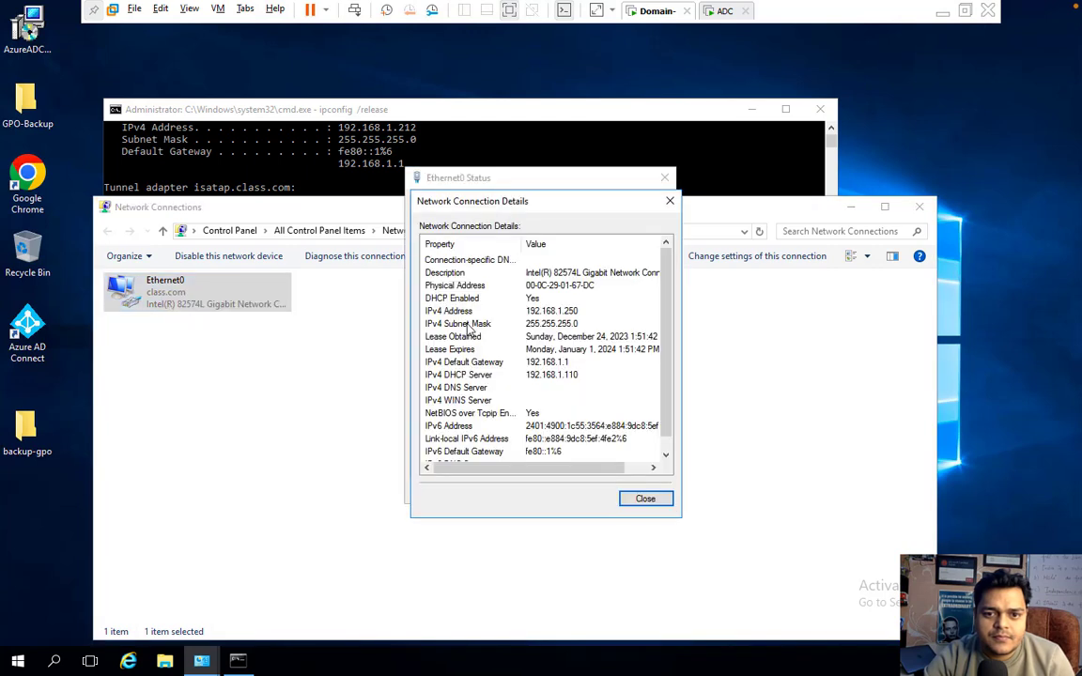
{"action": "left_click", "coordinate": [642, 498]}
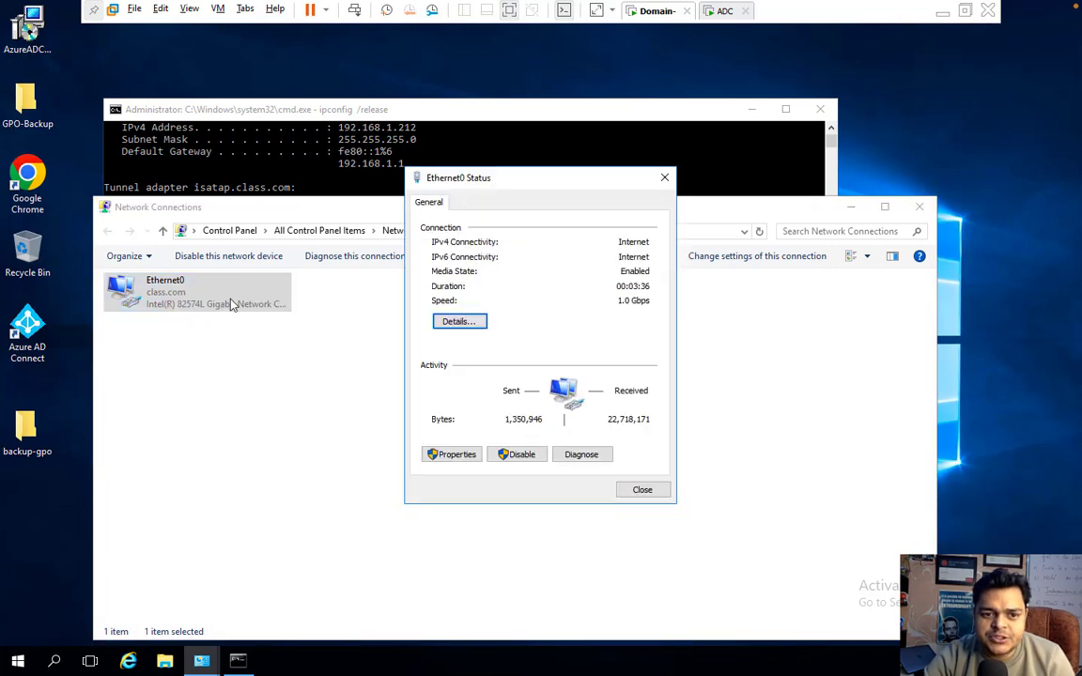
Run ipconfig twice to check the Domain machine's IP configuration after the release, and close the command prompt
{"action": "left_click", "coordinate": [343, 186]}
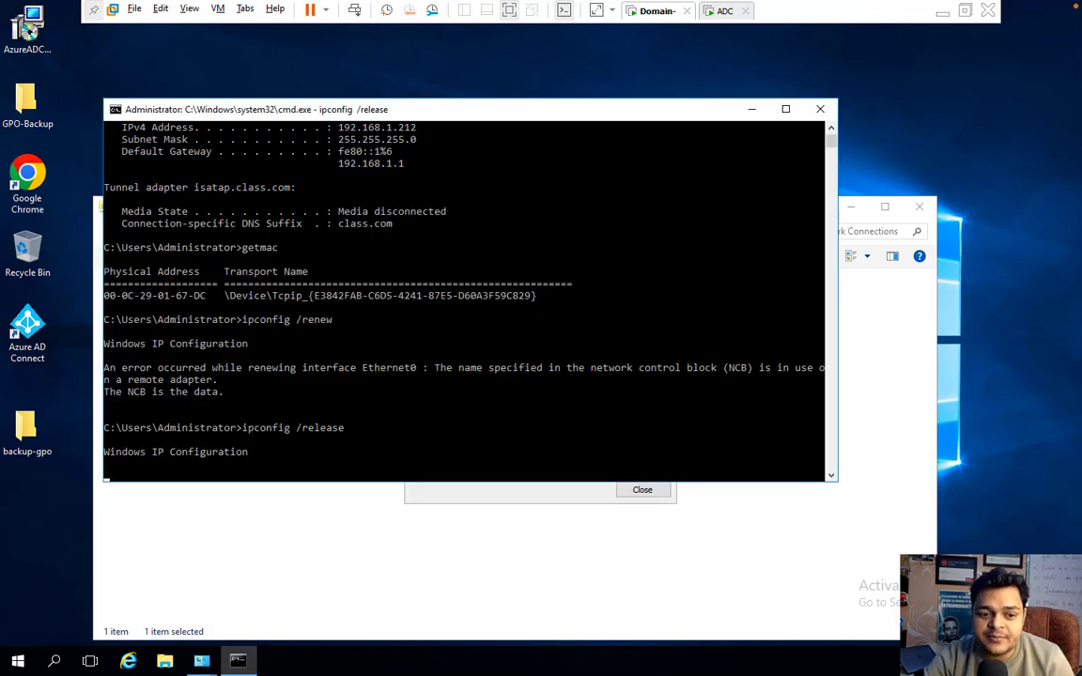
{"action": "right_click", "coordinate": [9, 671]}
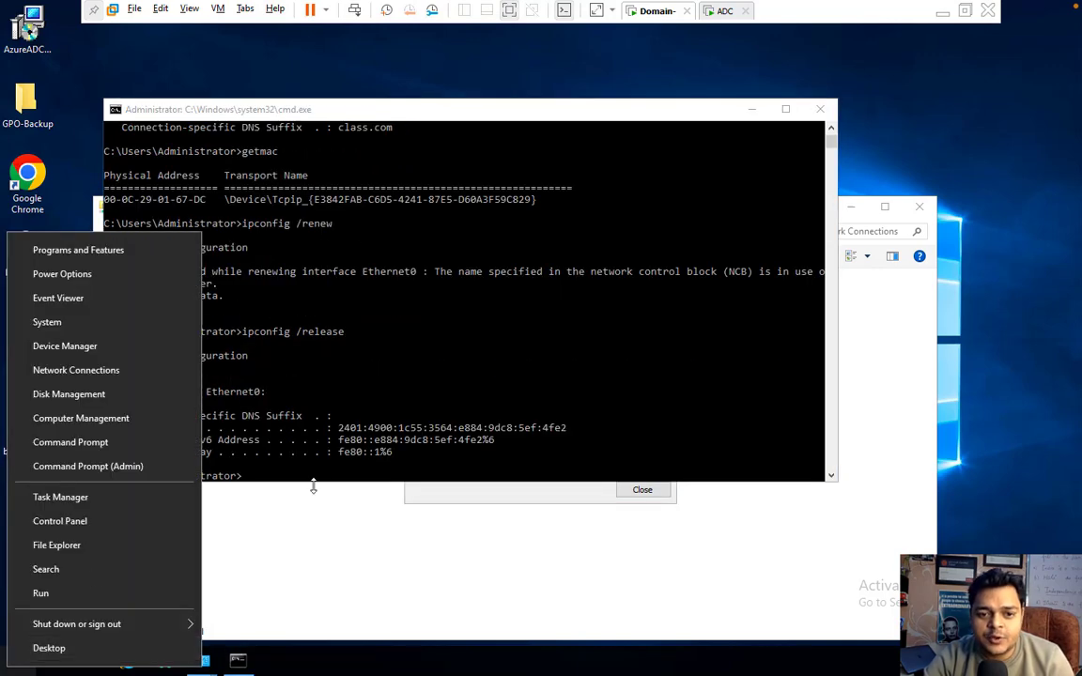
{"action": "left_click", "coordinate": [372, 450]}
{"action": "left_click", "coordinate": [371, 449]}
{"action": "key", "text": "Escape"}
{"action": "type", "text": "ipconfig"}
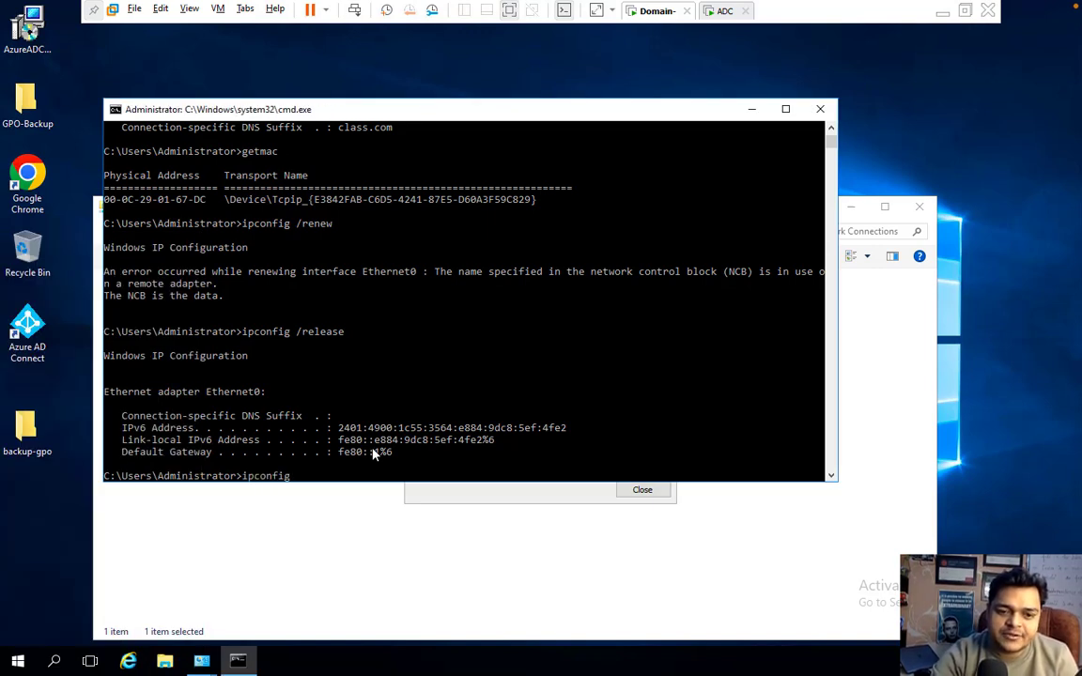
{"action": "key", "text": "Return"}
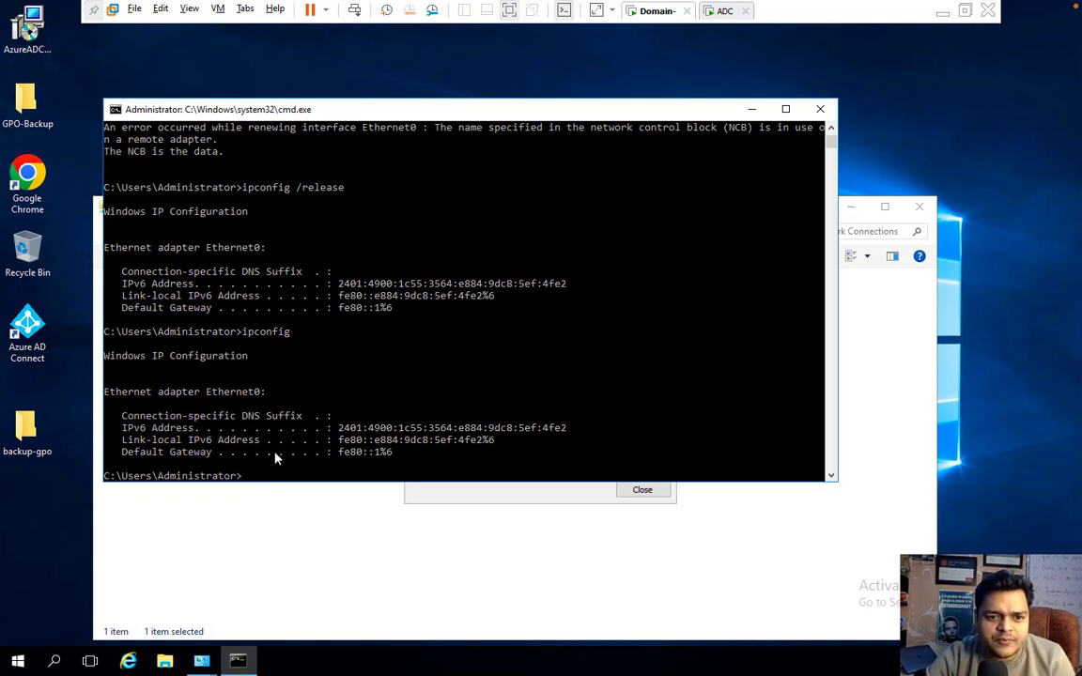
{"action": "key", "text": "Up"}
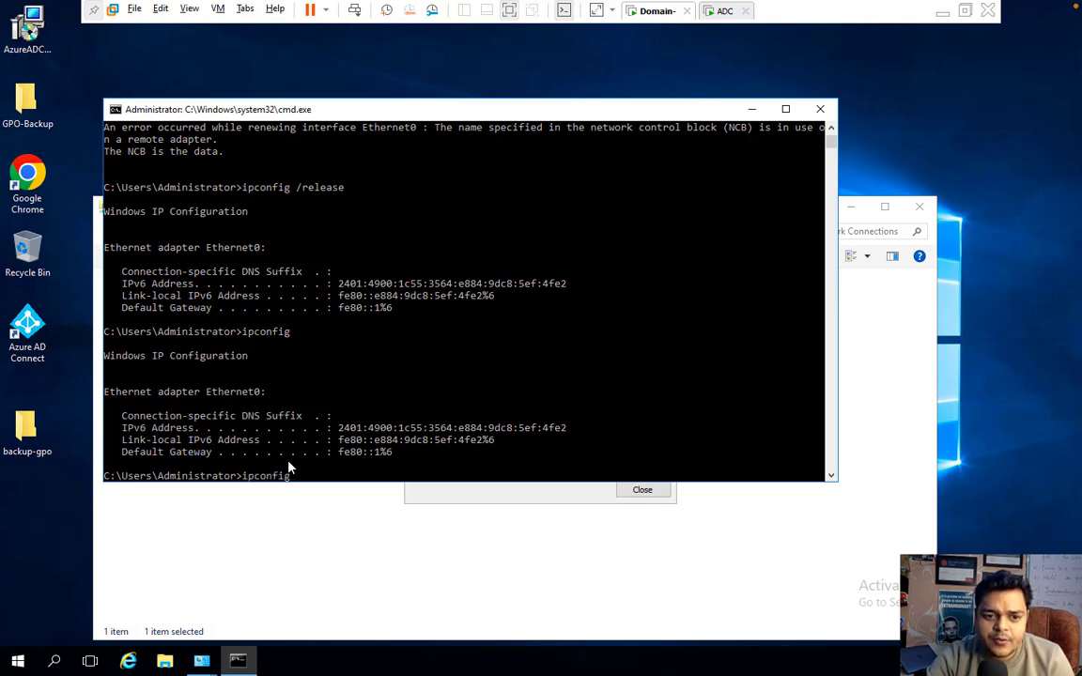
{"action": "key", "text": "Return"}
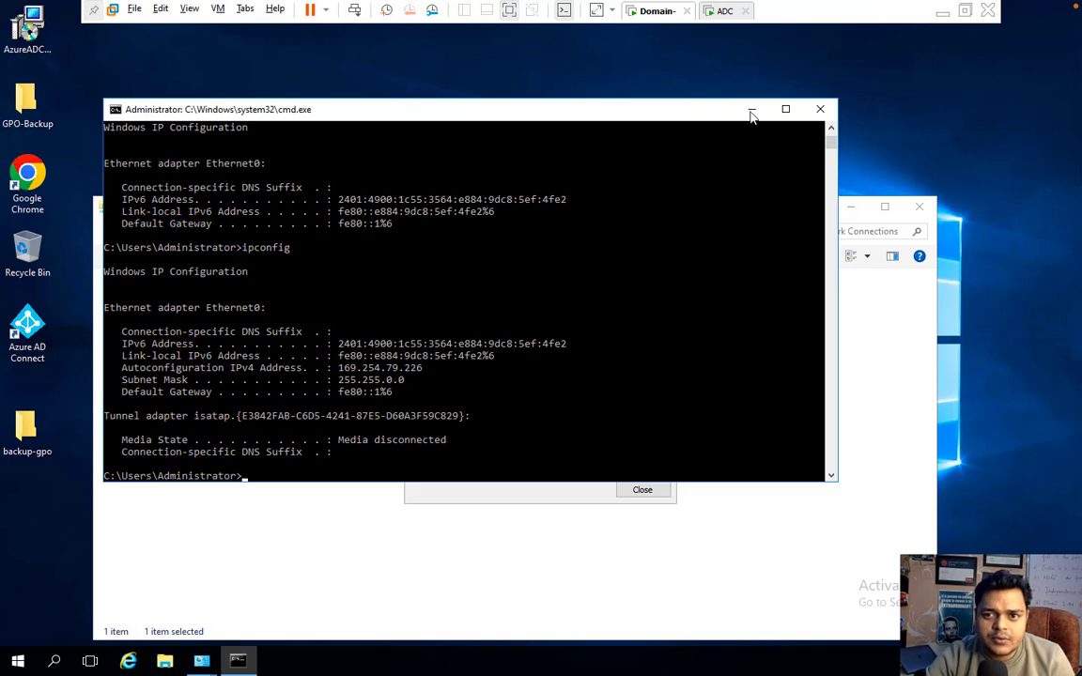
{"action": "left_click", "coordinate": [820, 109]}
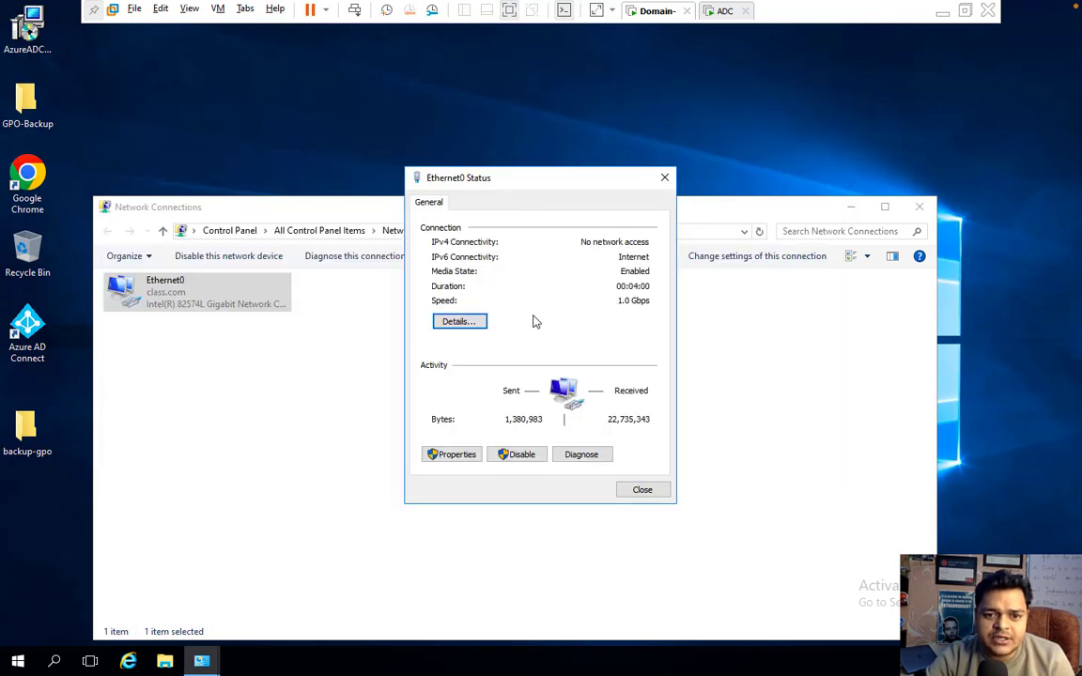
Review the Ethernet0 network connection details again and close the status window
{"action": "left_click", "coordinate": [463, 322]}
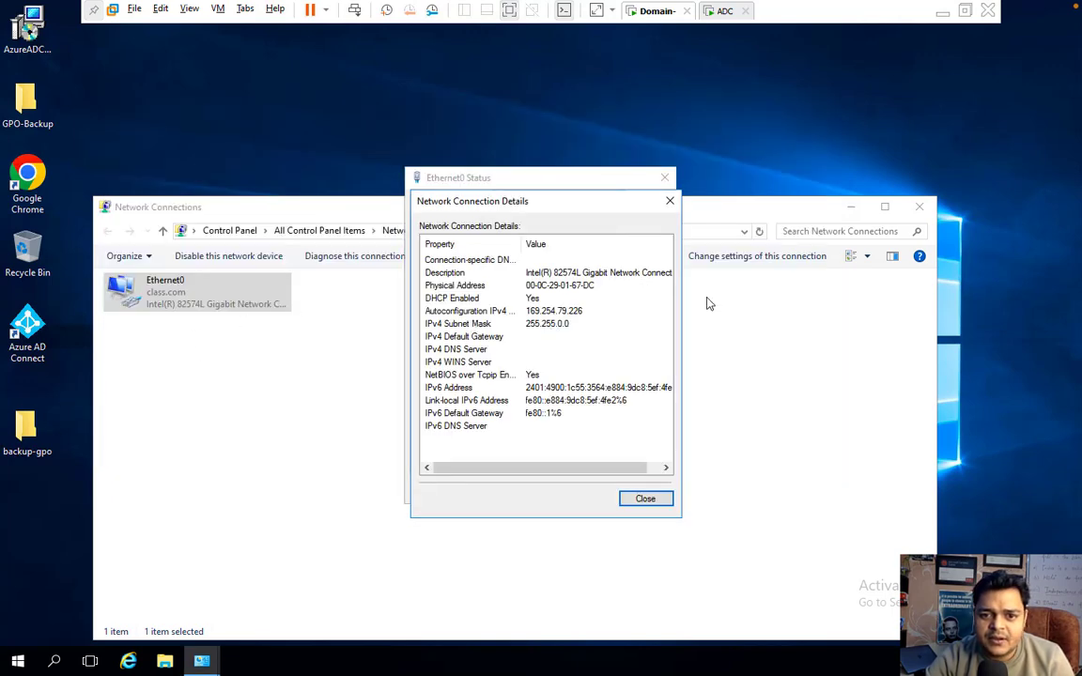
{"action": "left_click", "coordinate": [669, 201]}
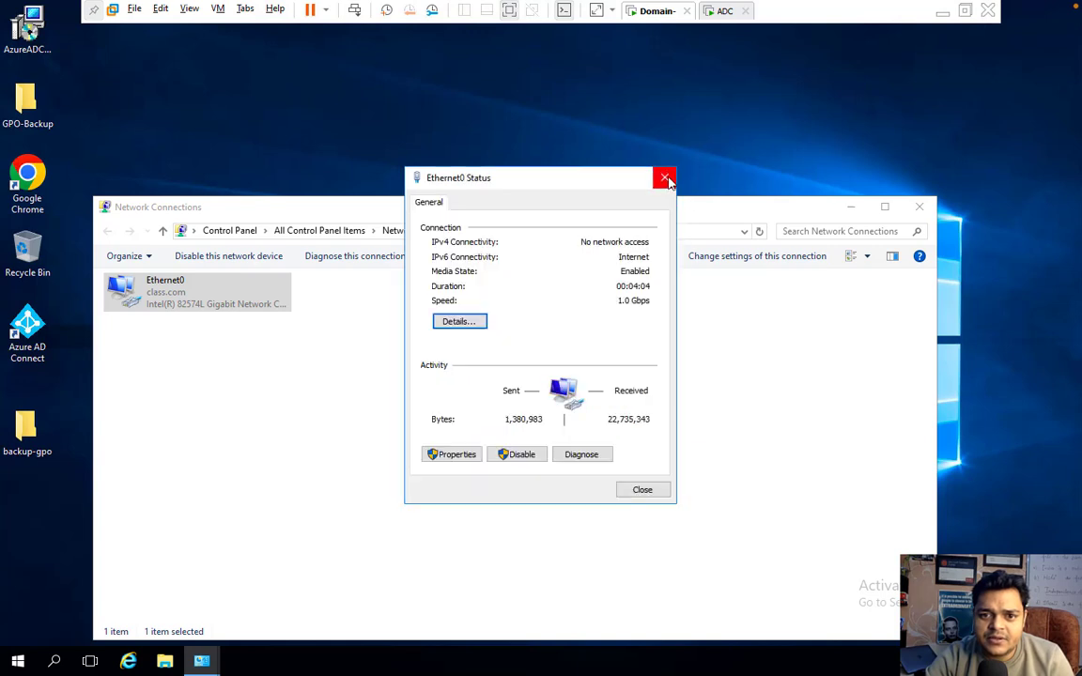
{"action": "left_click", "coordinate": [664, 178]}
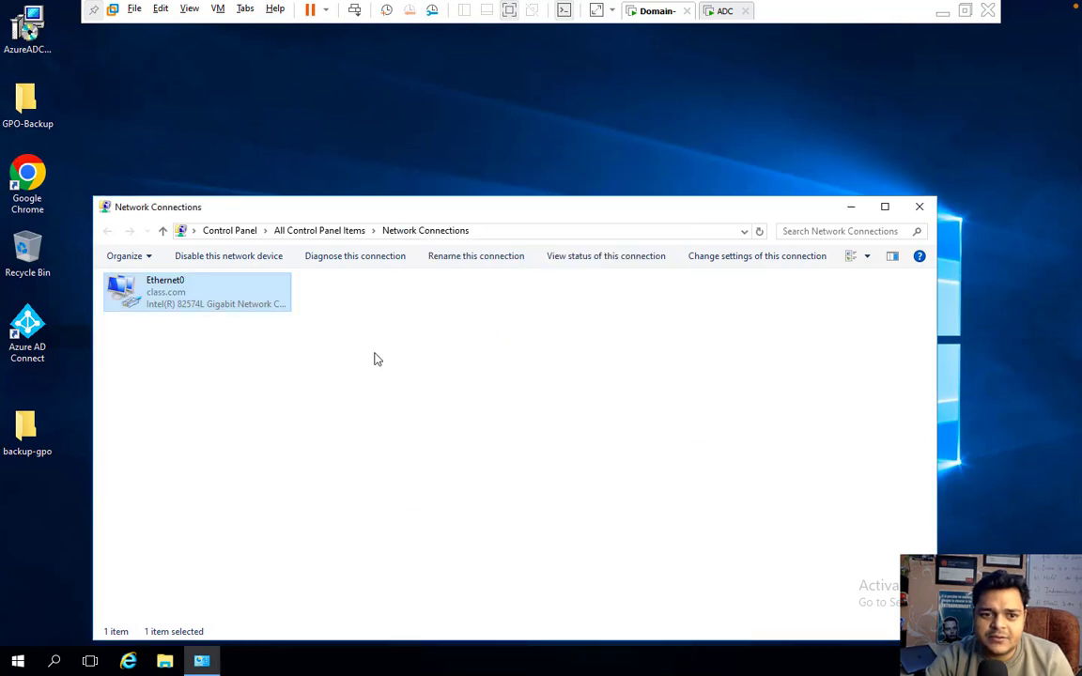
Disable the Ethernet0 adapter and enable it again to request a fresh DHCP lease
{"action": "right_click", "coordinate": [196, 311]}
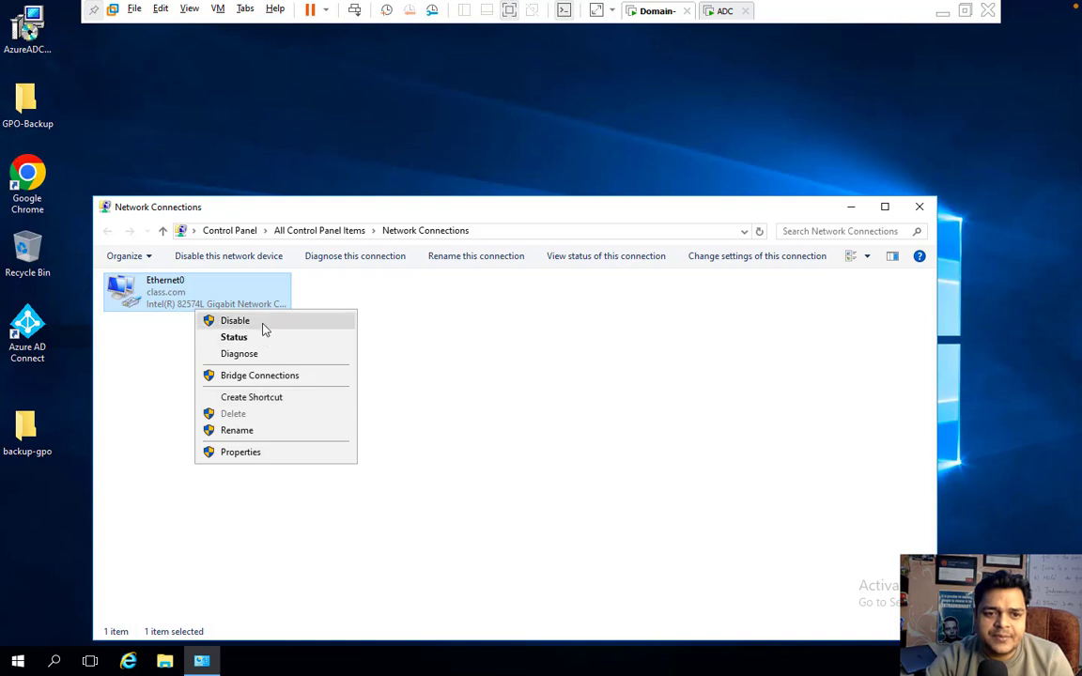
{"action": "left_click", "coordinate": [265, 323]}
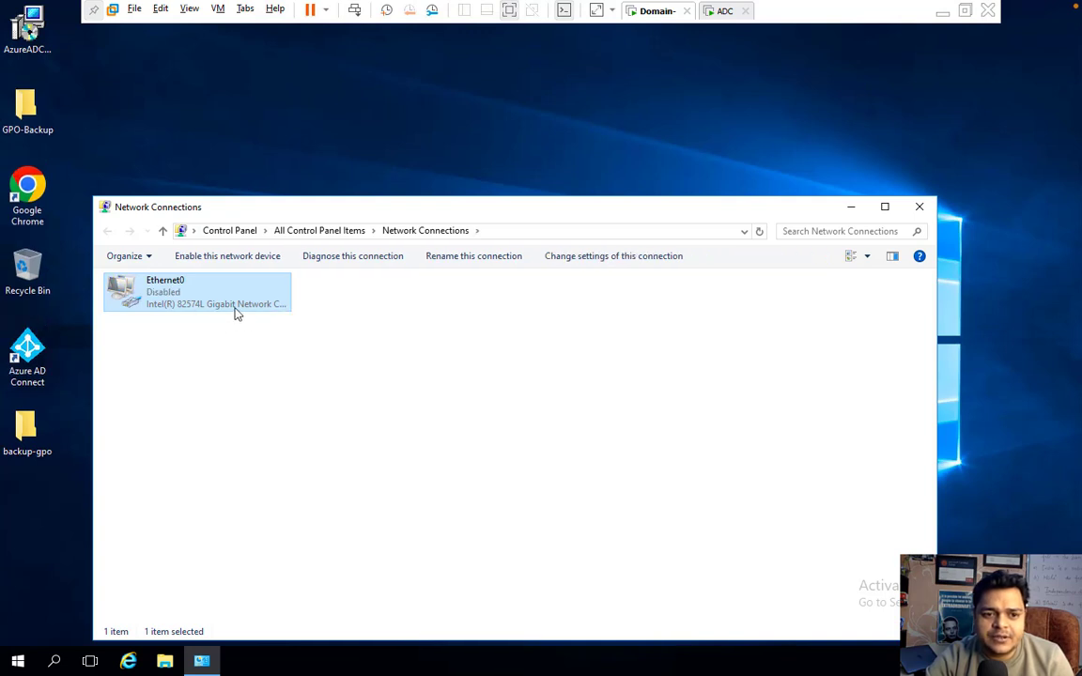
{"action": "right_click", "coordinate": [236, 314]}
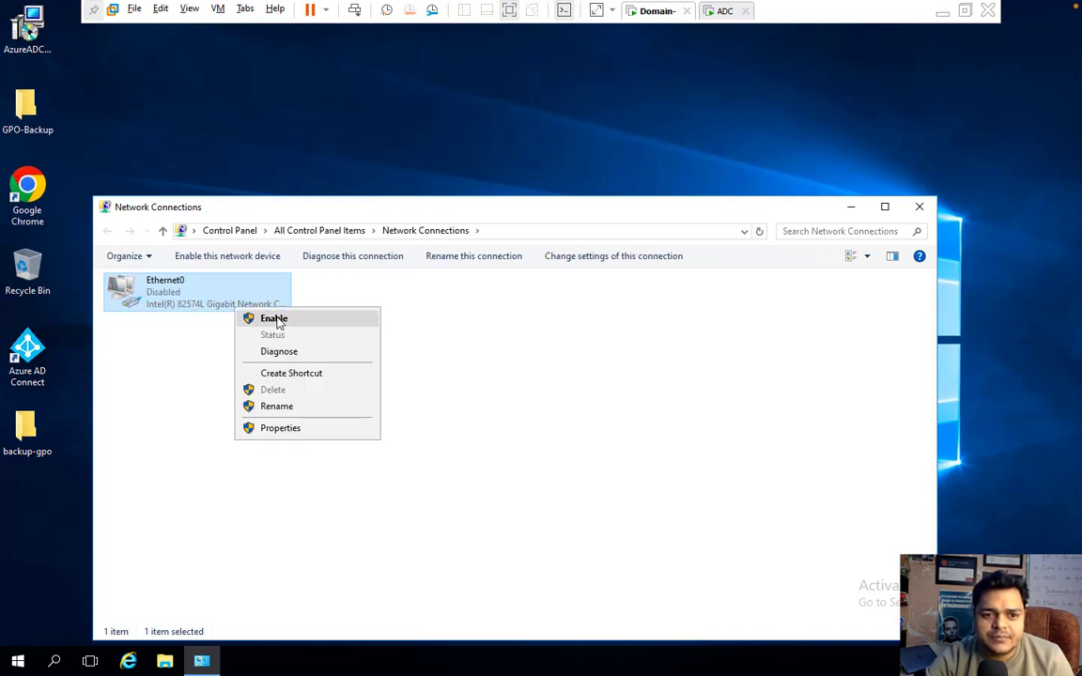
{"action": "left_click", "coordinate": [274, 319]}
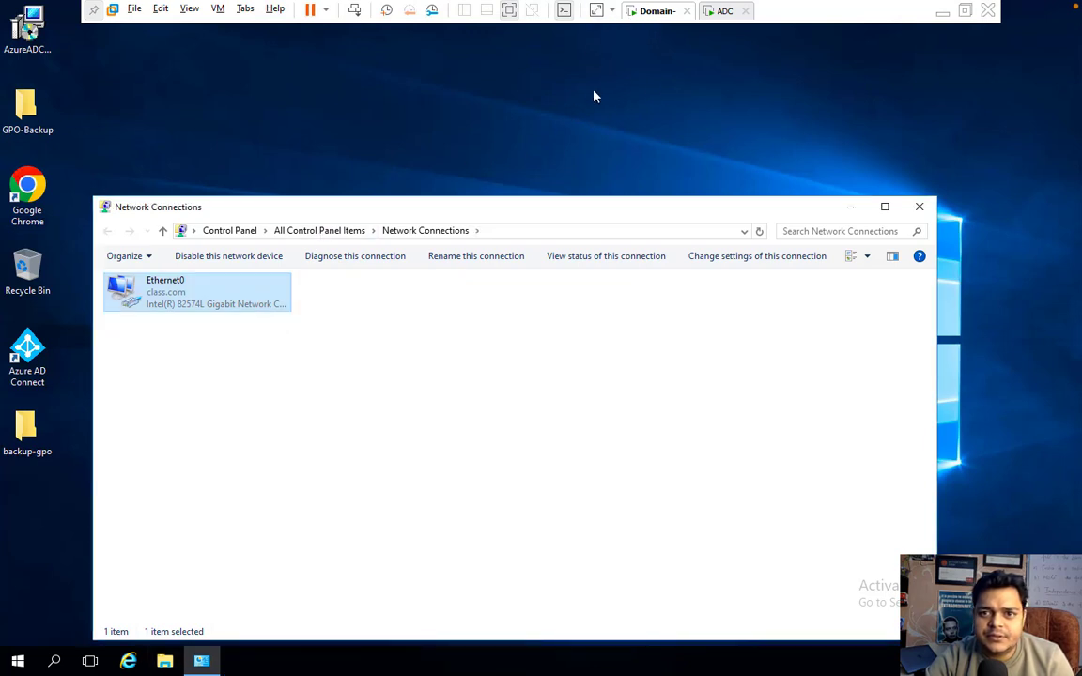
Verify in the re-enabled Ethernet0 adapter's connection details whether it received the reserved IPv4 address, and close both windows
{"action": "right_click", "coordinate": [189, 310]}
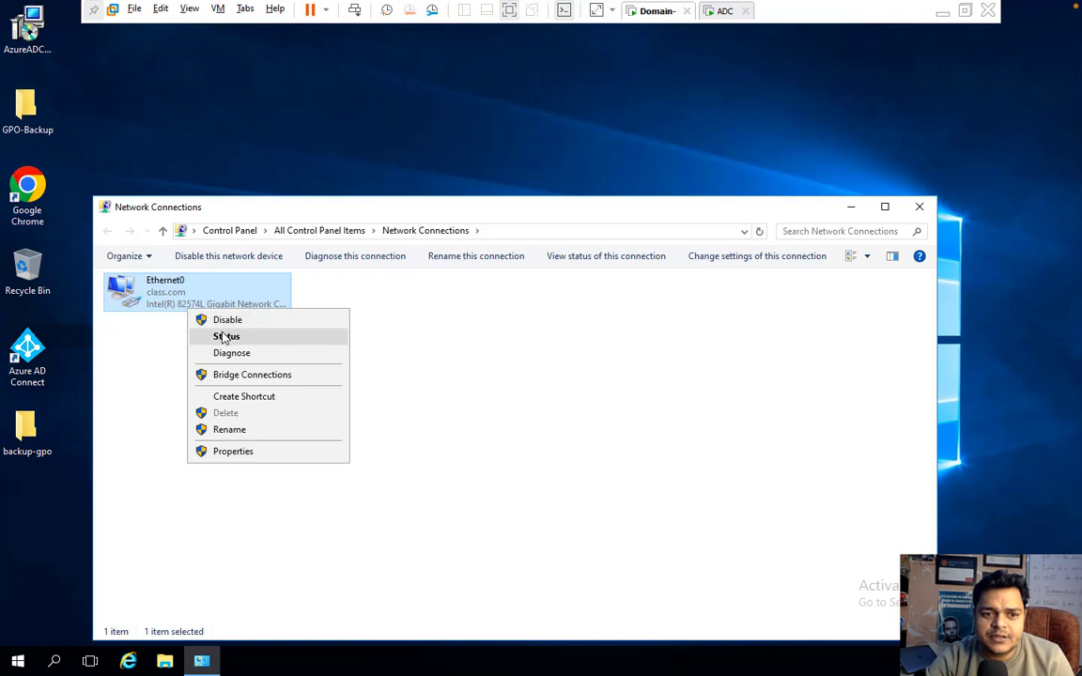
{"action": "left_click", "coordinate": [226, 337]}
{"action": "left_click", "coordinate": [454, 321]}
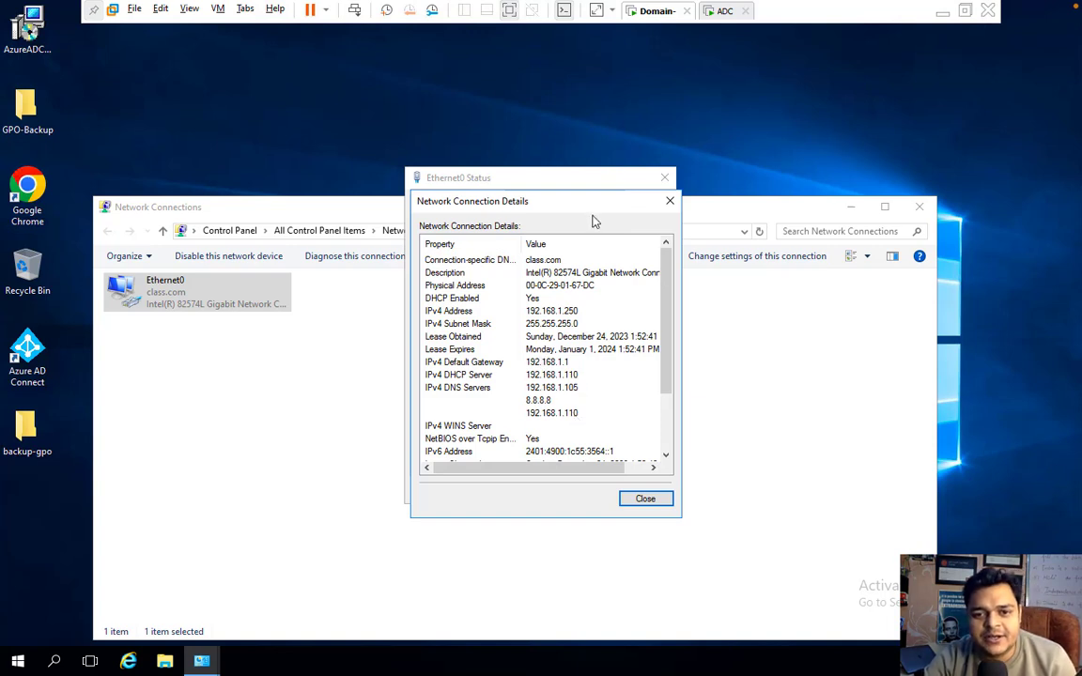
{"action": "left_click", "coordinate": [668, 202]}
{"action": "left_click", "coordinate": [665, 179]}
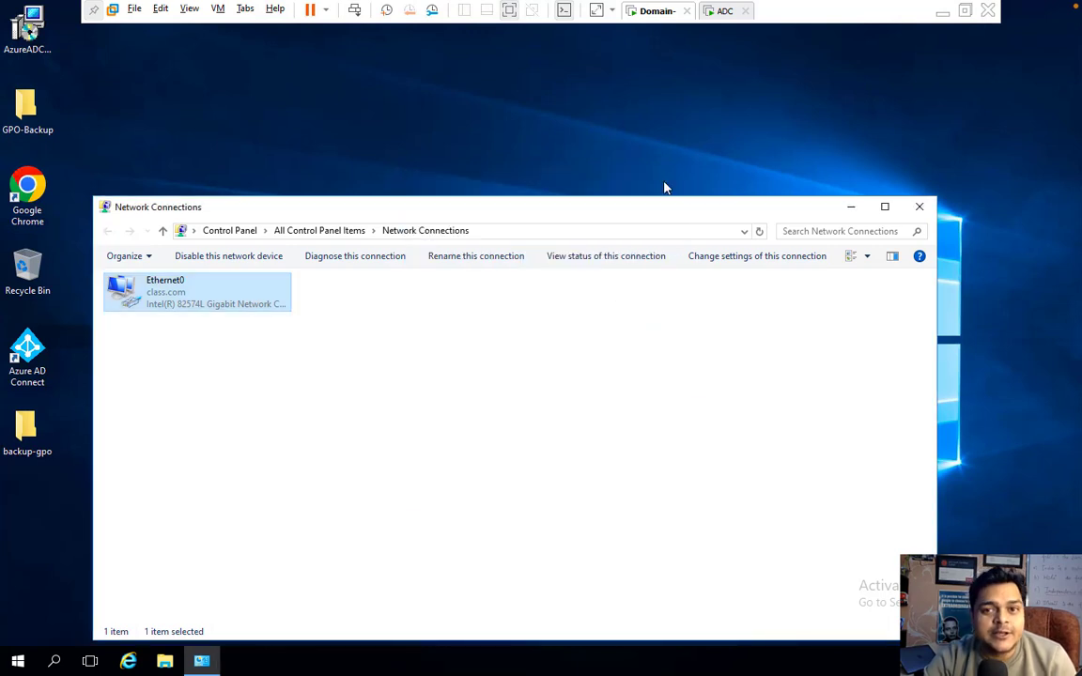
Return to the ADC machine, leave the full-screen remote session for the Mac desktop and minimize the Microsoft Remote Desktop window
{"action": "left_click", "coordinate": [722, 15]}
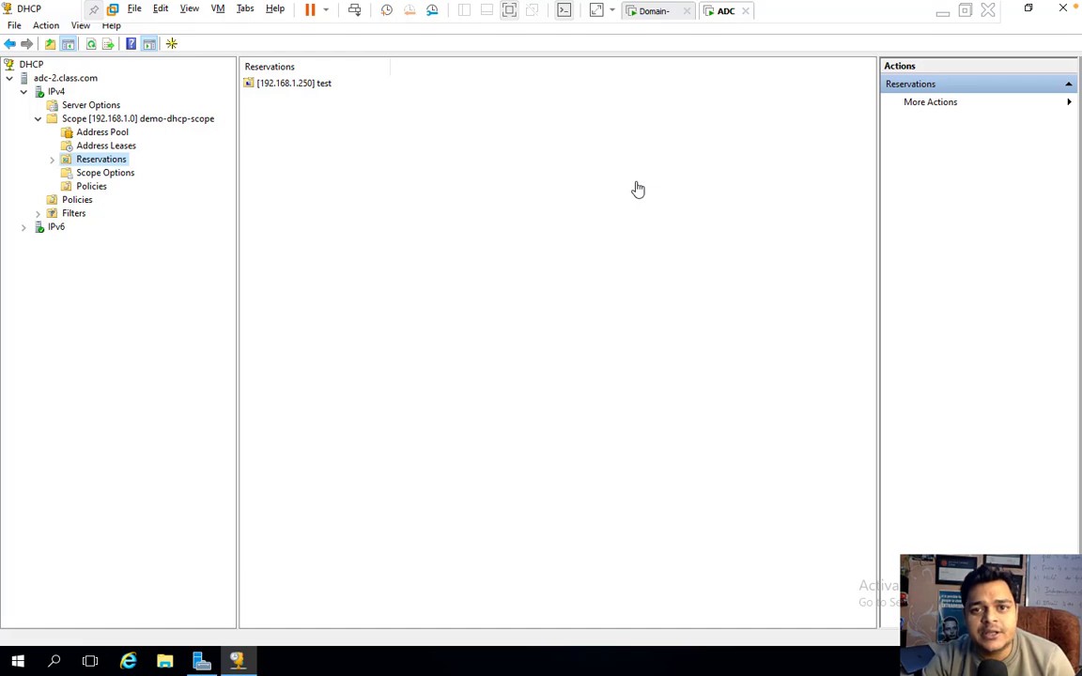
{"action": "key", "text": "ctrl+Left"}
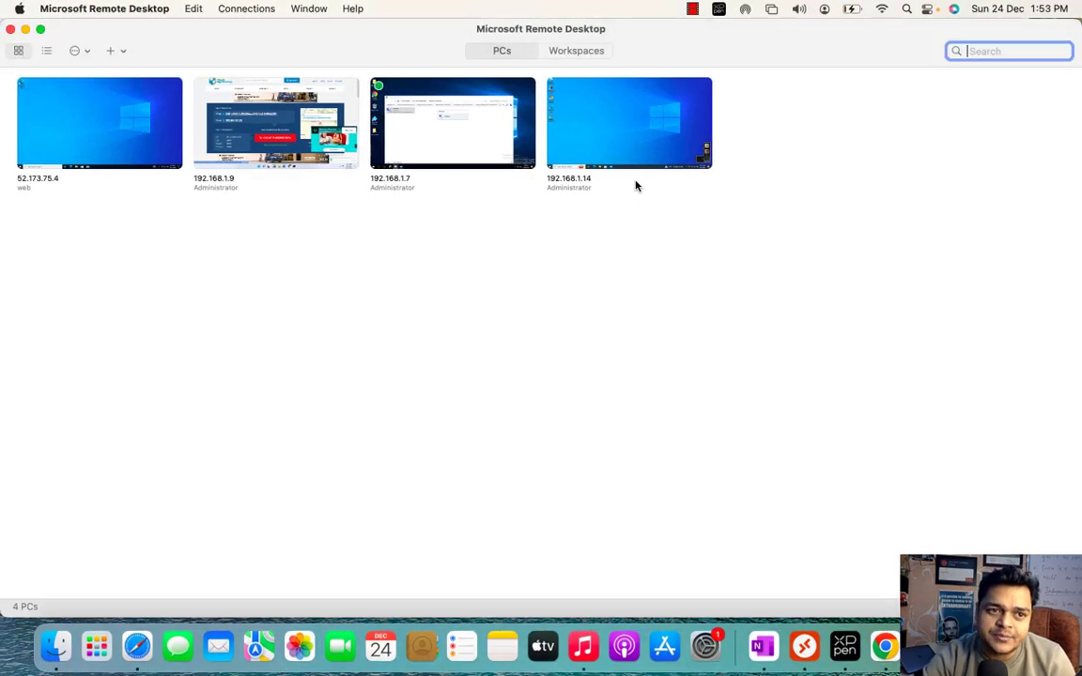
{"action": "left_click", "coordinate": [28, 31]}
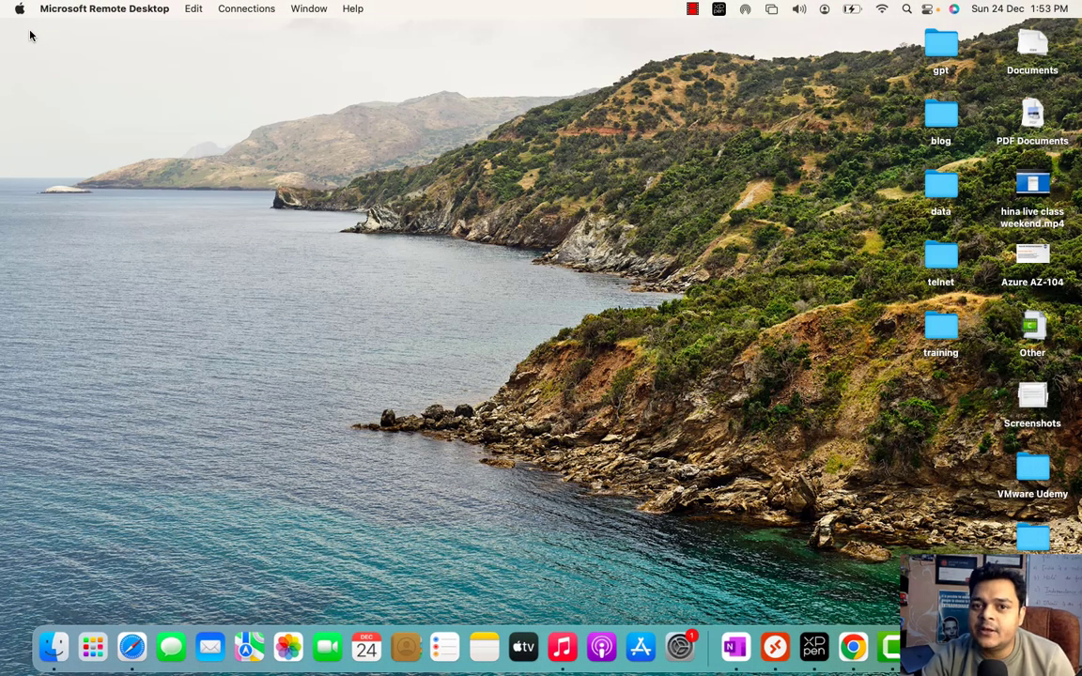